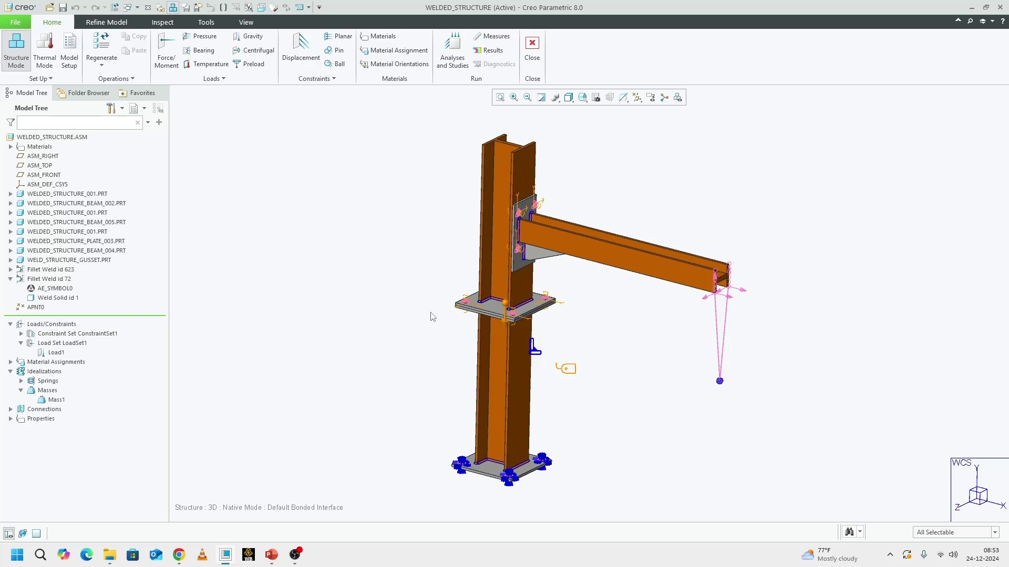
Replay the wind-load deflection video on the first FRA slide, then return to the workflow slide
left_click(271, 554)
key("Up")
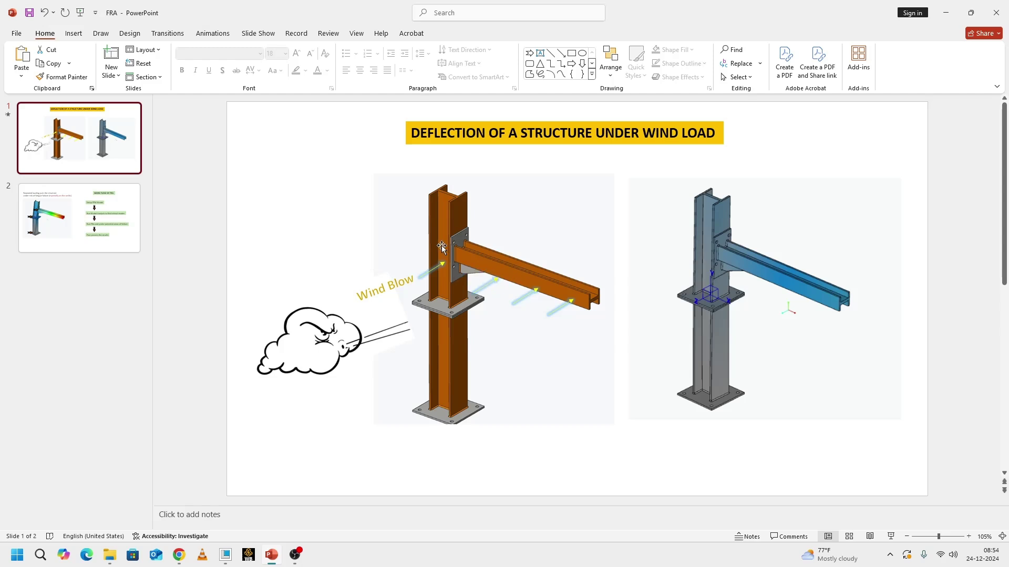
mouse_move(703, 329)
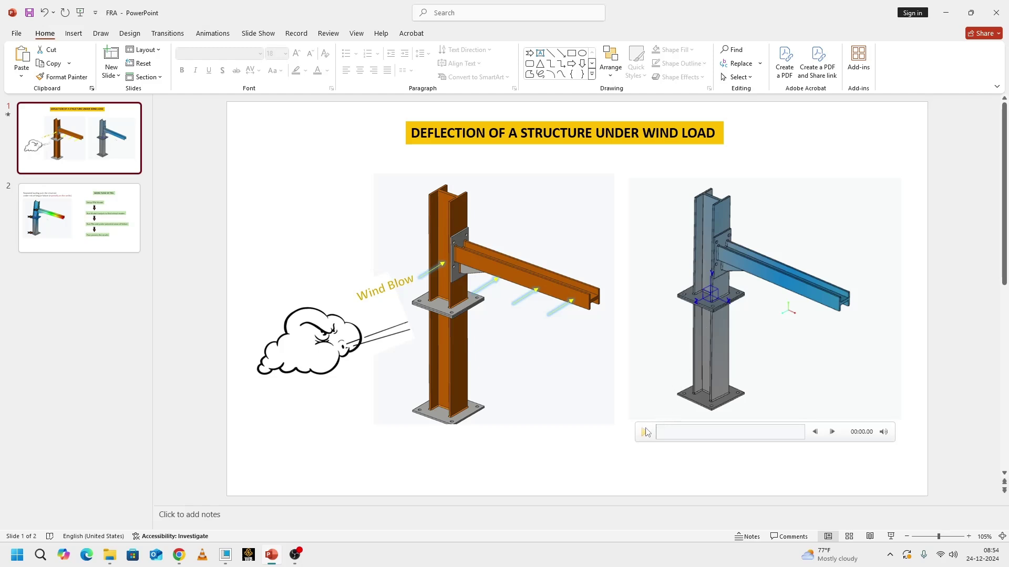
left_click(646, 432)
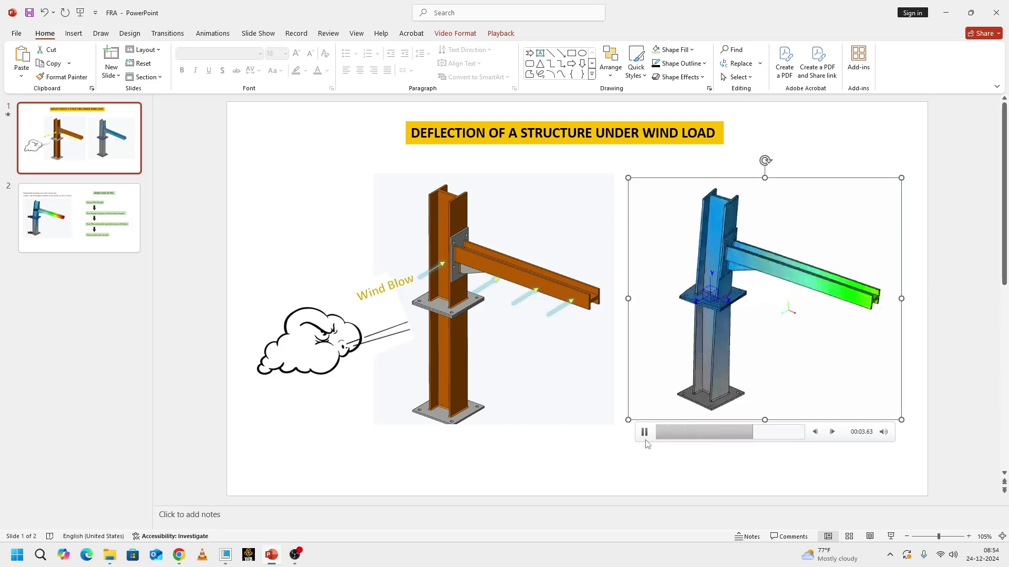
left_click(675, 433)
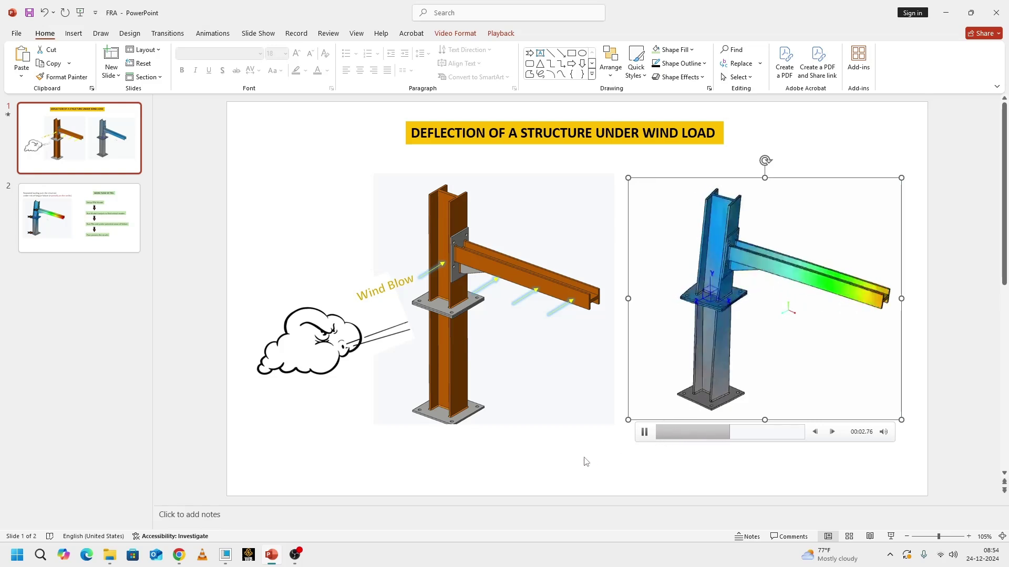
left_click(669, 437)
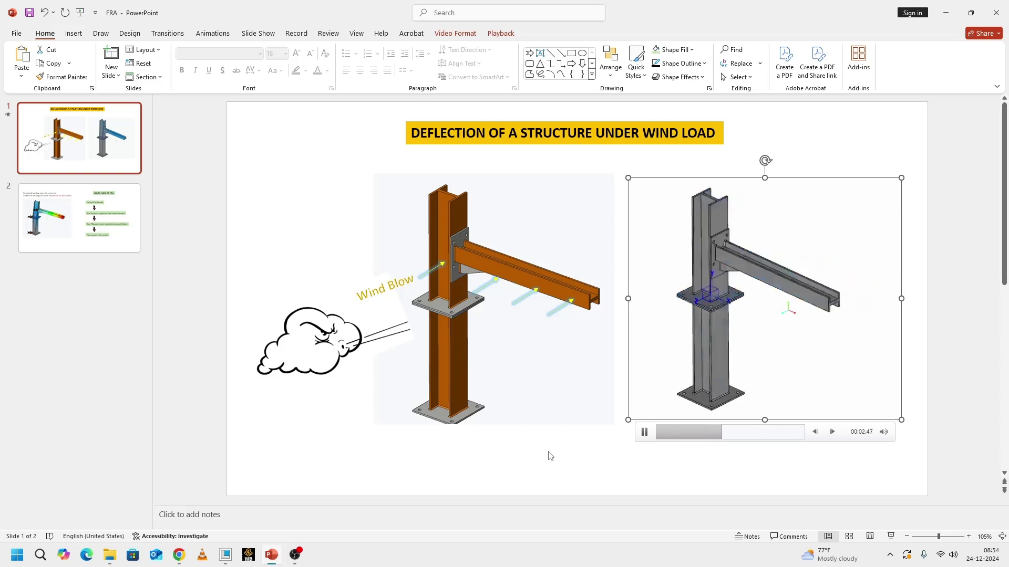
left_click(563, 462)
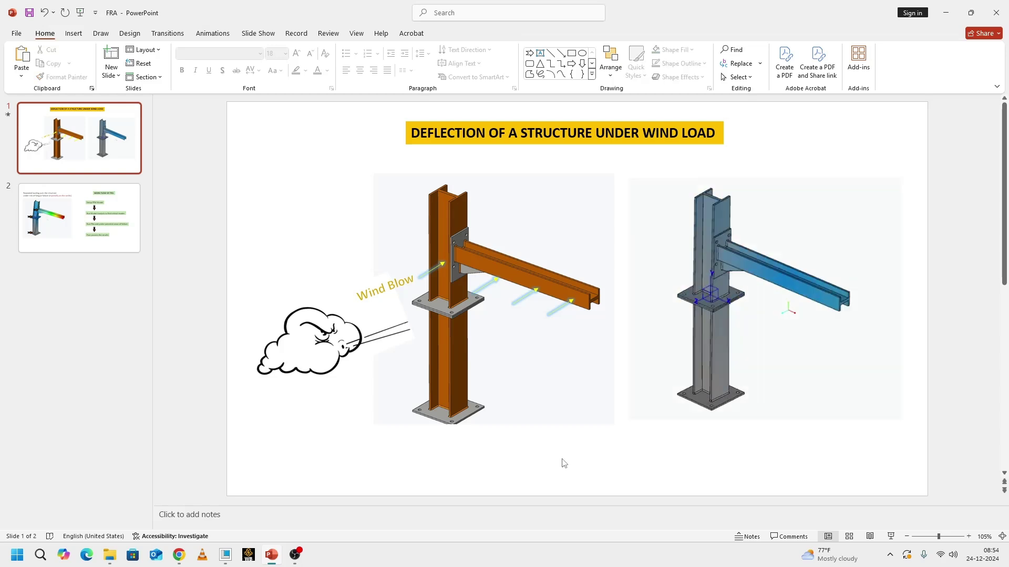
left_click(649, 430)
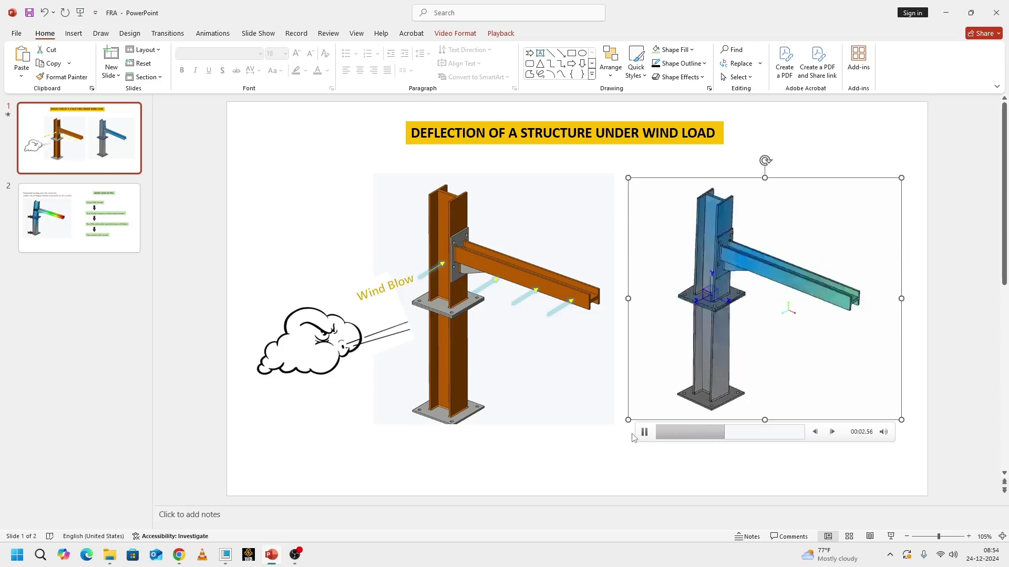
left_click(116, 223)
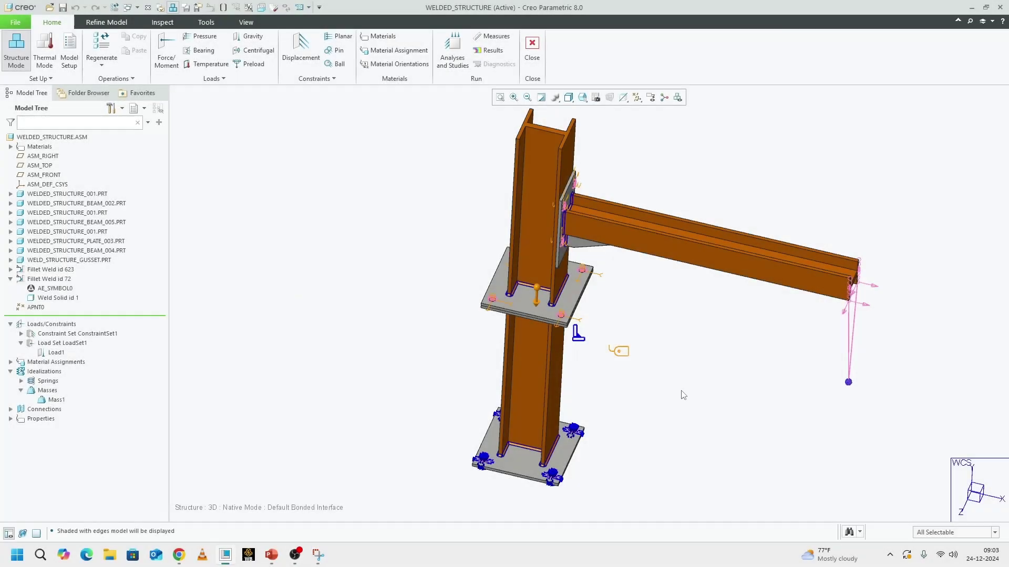
Zoom and orbit the WELDED_STRUCTURE model to view its welds, load, constraints and Mass1
scroll(547, 351, "up", 4)
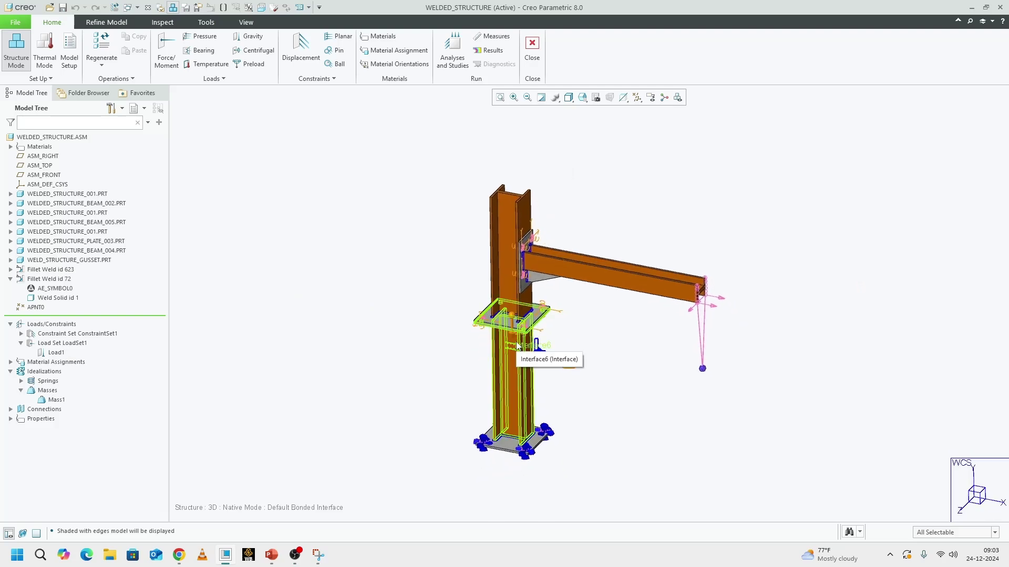
middle_click_drag(517, 346, 506, 332)
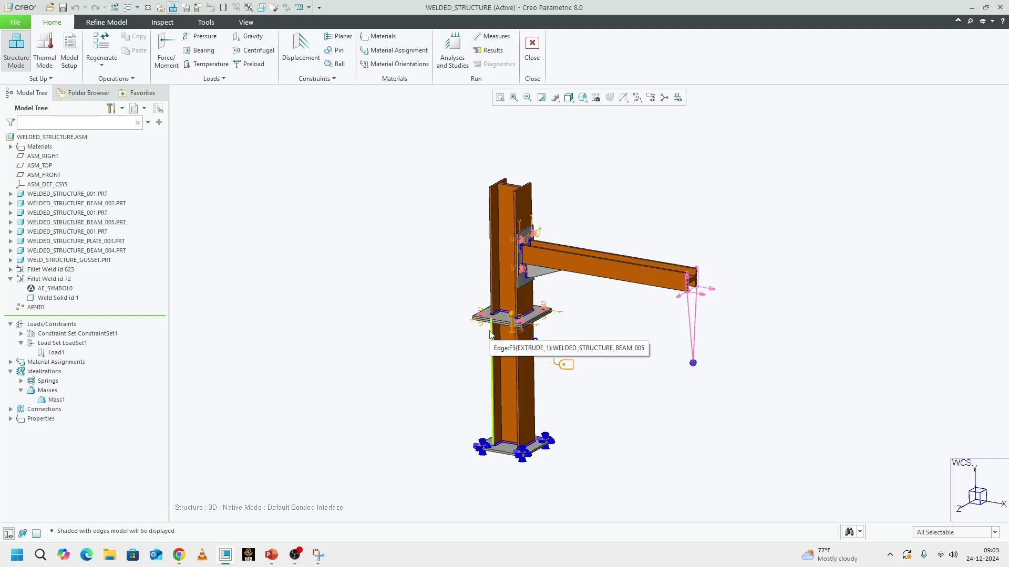
mouse_move(520, 339)
middle_mouse_down()
mouse_move(530, 342)
mouse_move(515, 351)
middle_mouse_up()
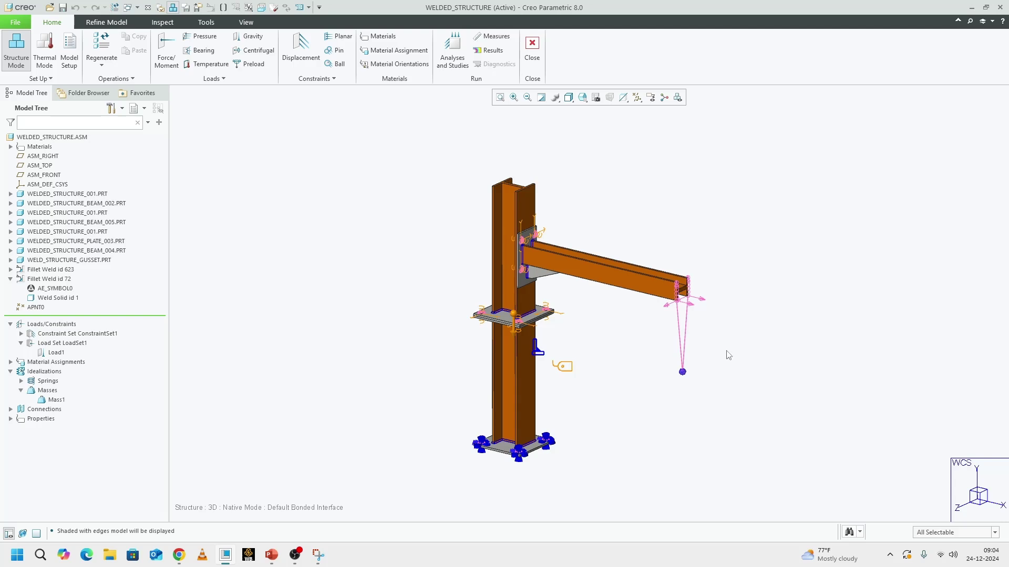
Review MaterialAssign1's steel material definition and close it unchanged
left_click(10, 363)
left_click(44, 373)
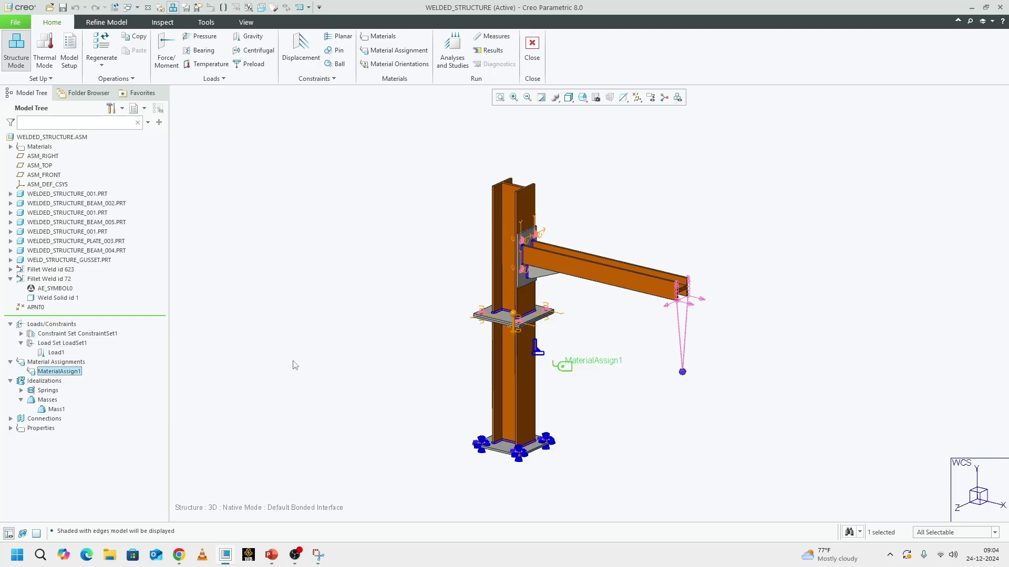
left_click(53, 371)
left_click(78, 331)
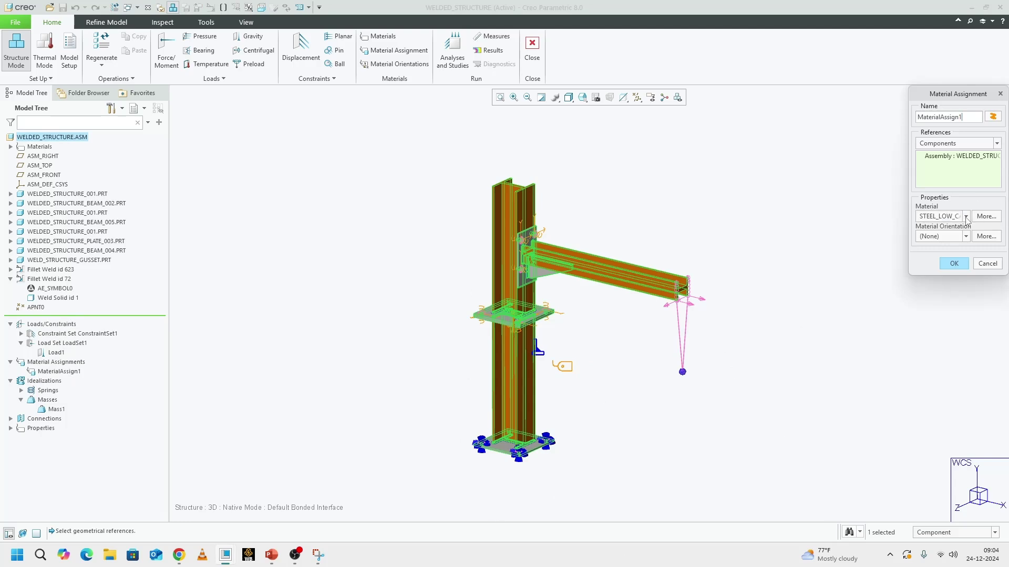
left_click(986, 263)
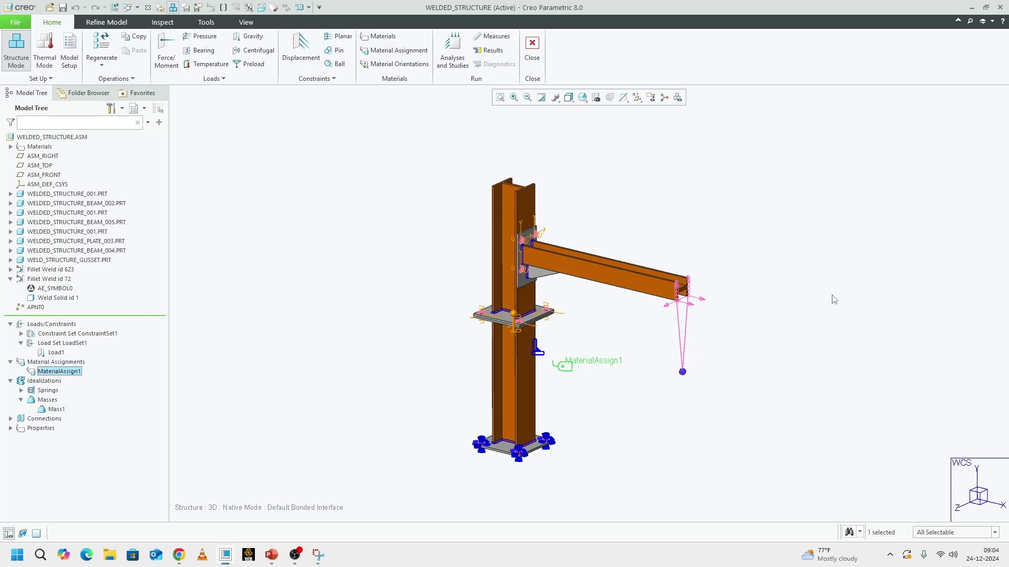
left_click(746, 348)
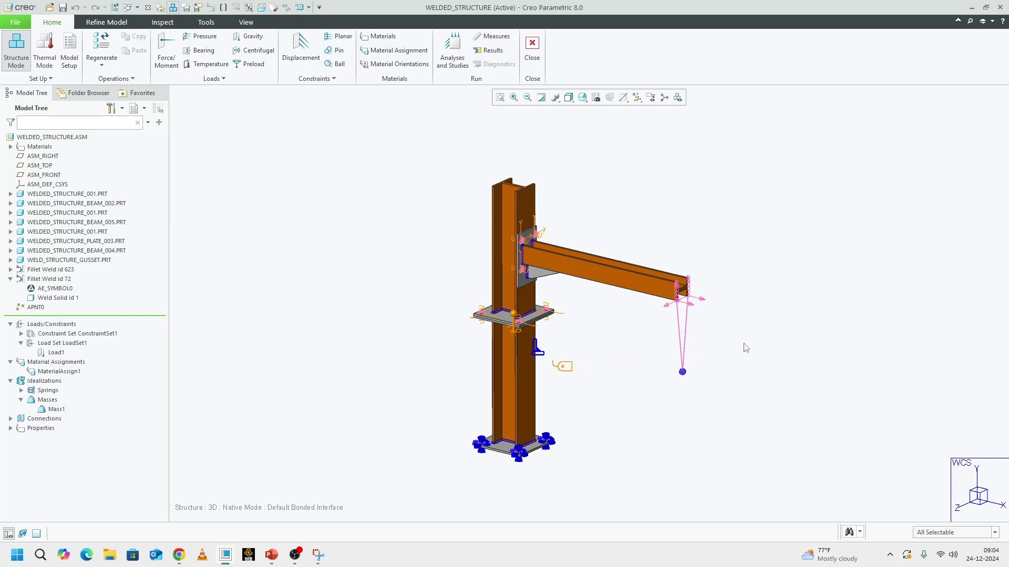
Review Mass1's 100 kg point mass on APNT0 unchanged, then orbit to a frontal view
left_click(682, 371)
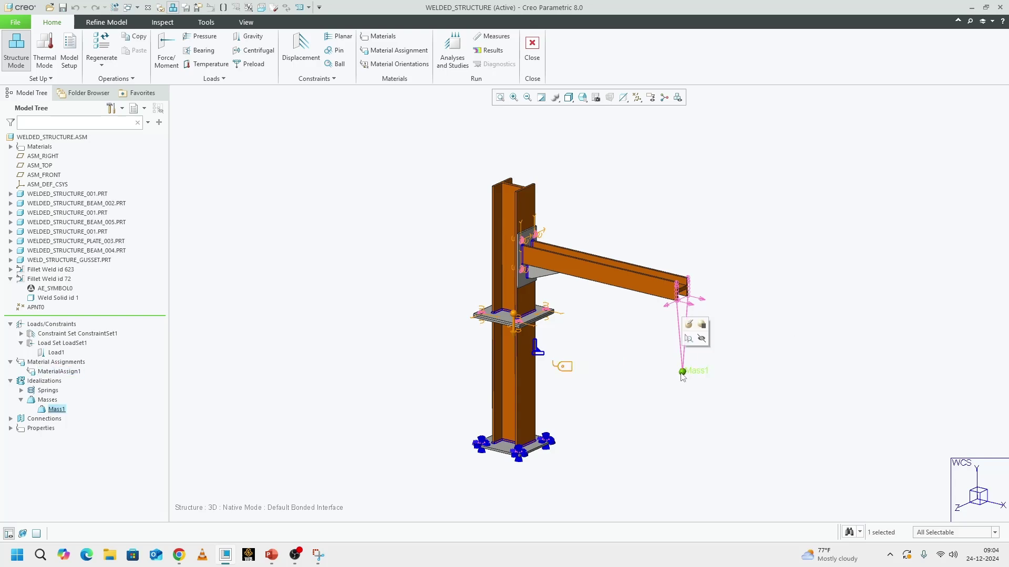
left_click(689, 326)
scroll(512, 329, "up", 2)
scroll(620, 339, "down", 4)
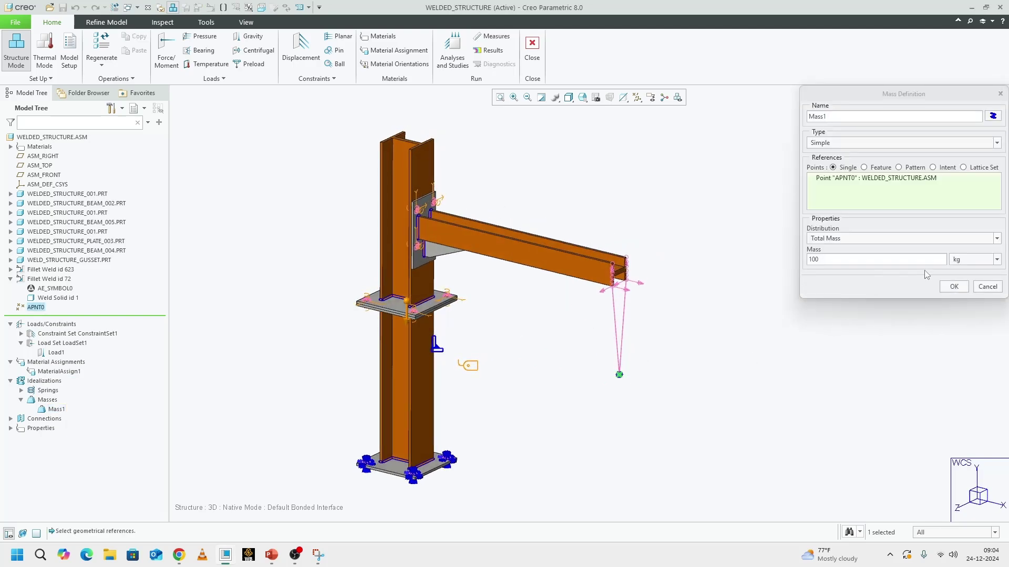
left_click(987, 287)
scroll(479, 308, "up", 2)
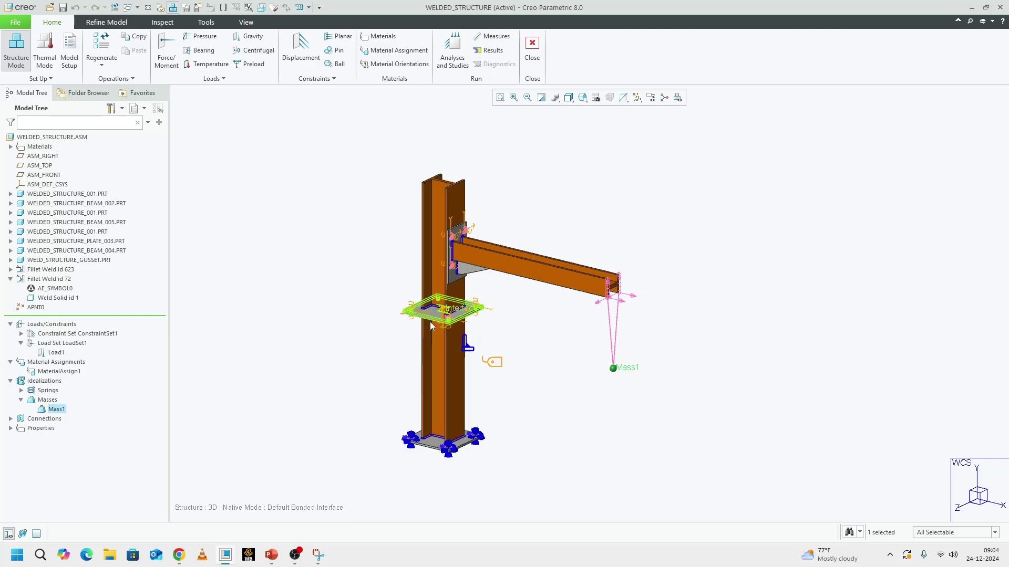
middle_click_drag(479, 308, 452, 314)
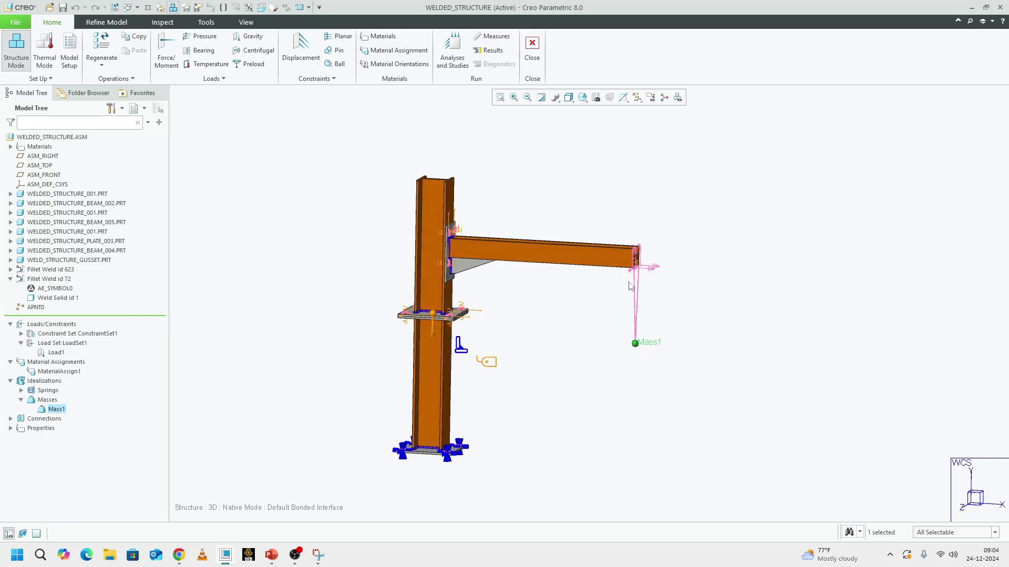
mouse_move(635, 316)
middle_mouse_down()
mouse_move(578, 351)
mouse_move(505, 371)
mouse_move(502, 298)
mouse_move(439, 306)
middle_mouse_up()
left_click(578, 351)
scroll(552, 357, "down", 2)
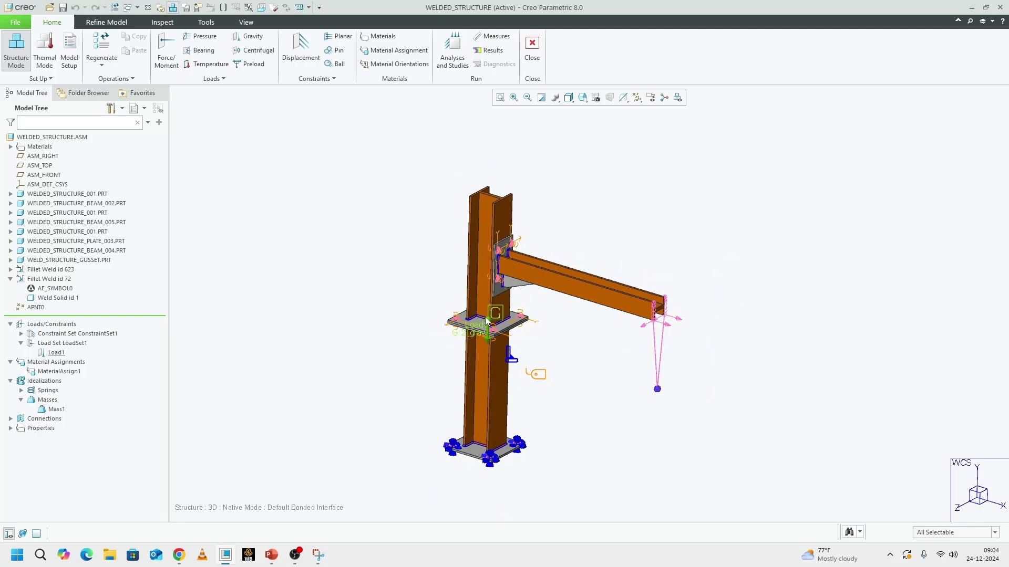
Create a new modal analysis, Analysis1, on ConstraintSet1 with 4 modes and move its dialog aside
left_click(450, 59)
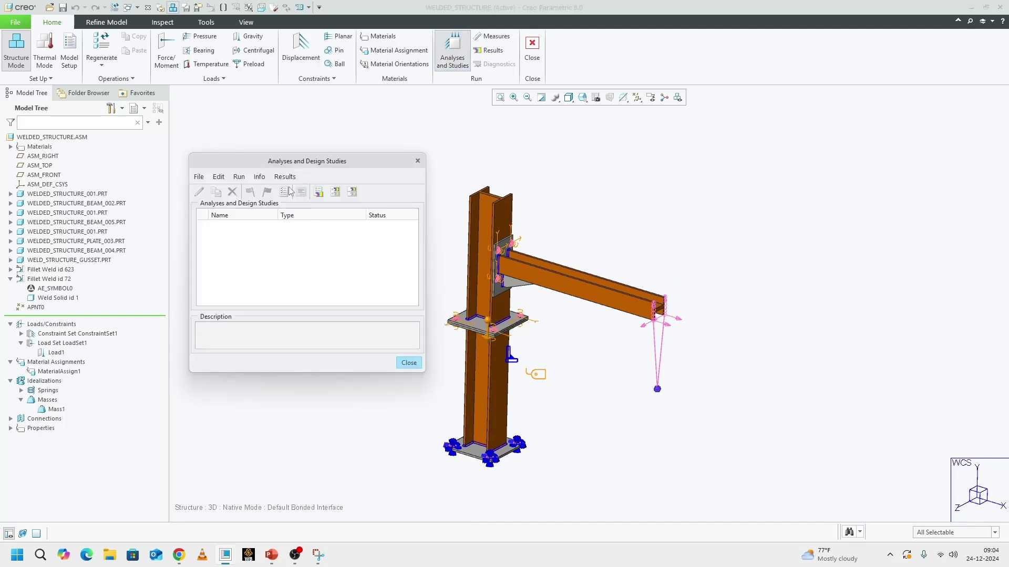
left_click(198, 177)
left_click(224, 207)
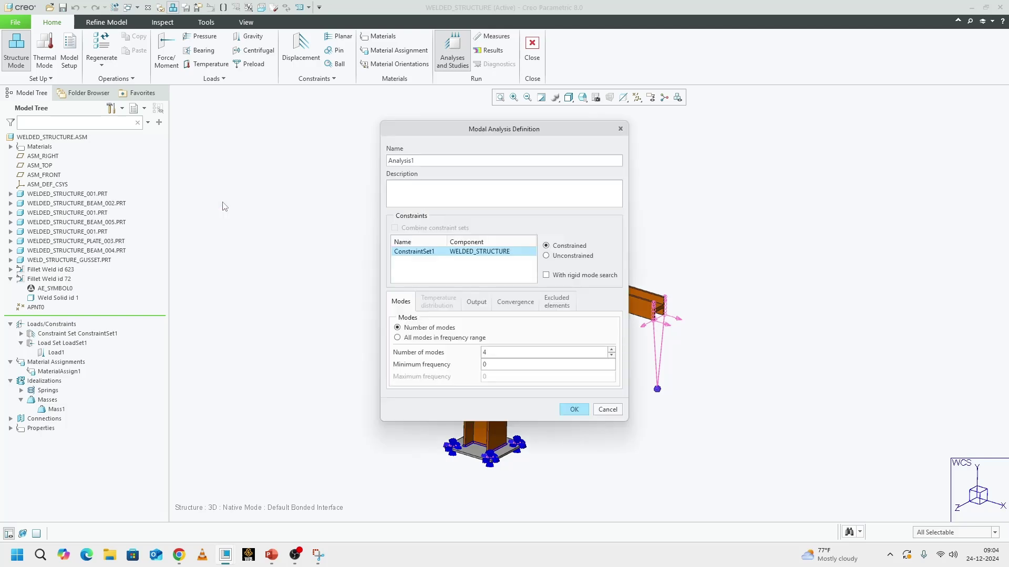
left_click_drag(483, 135, 793, 134)
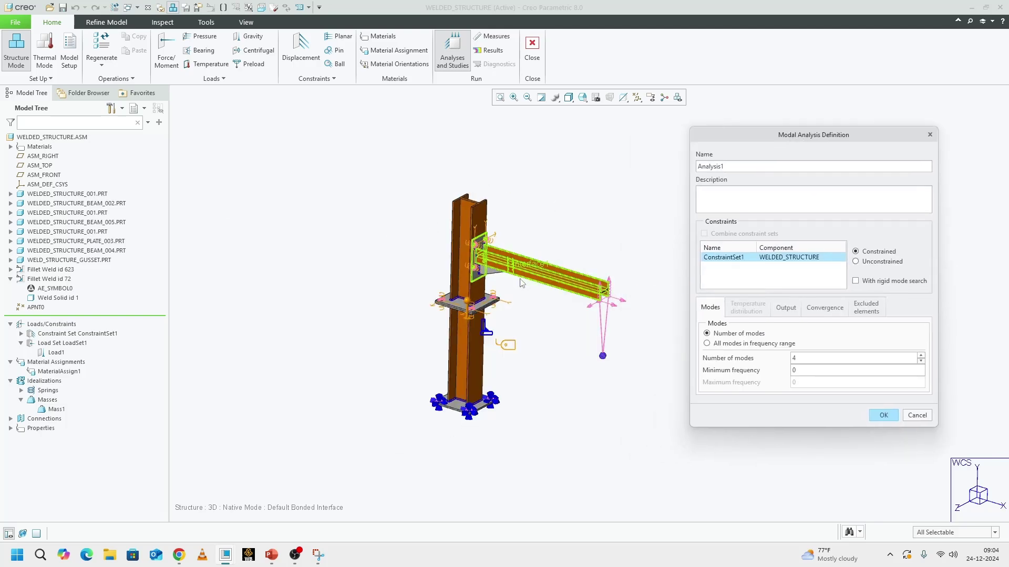
scroll(396, 253, "down", 2)
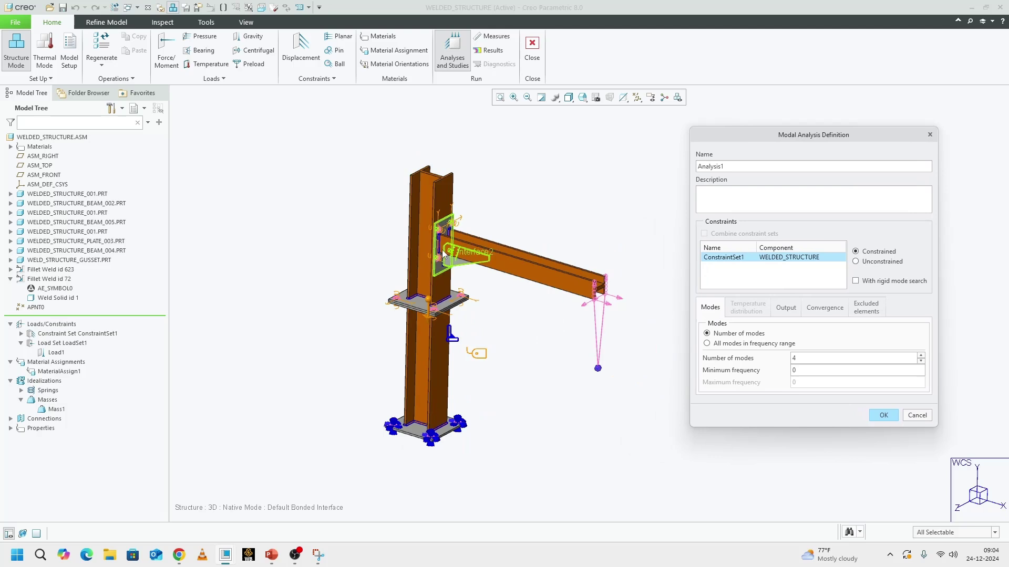
scroll(437, 252, "up", 2)
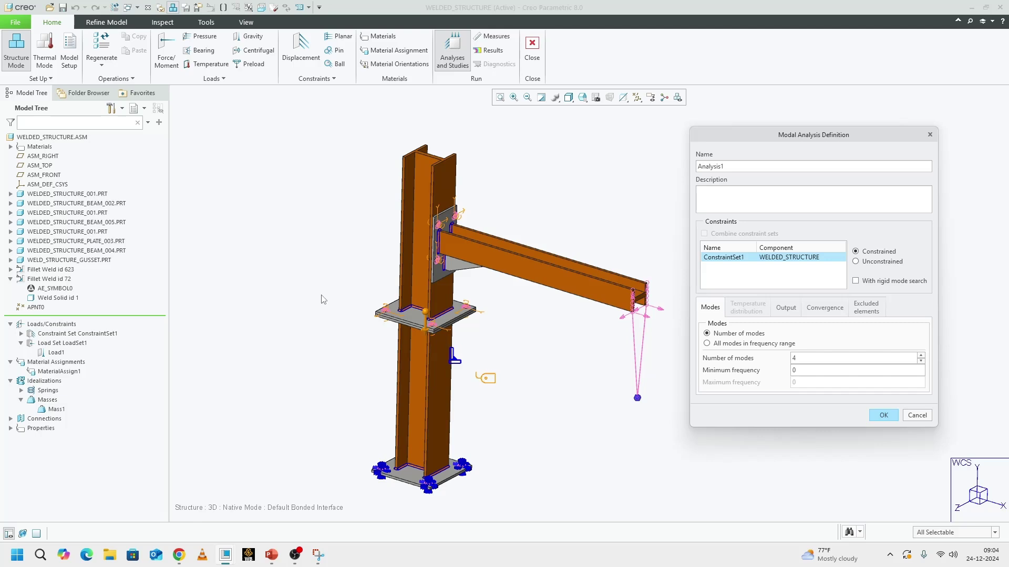
scroll(389, 476, "up", 4)
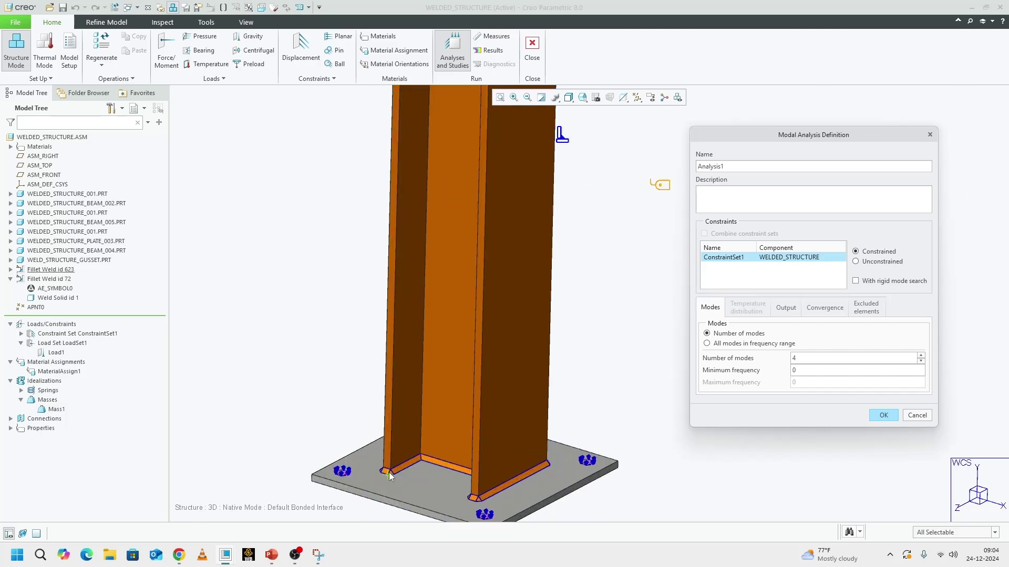
scroll(393, 475, "down", 5)
scroll(414, 301, "up", 3)
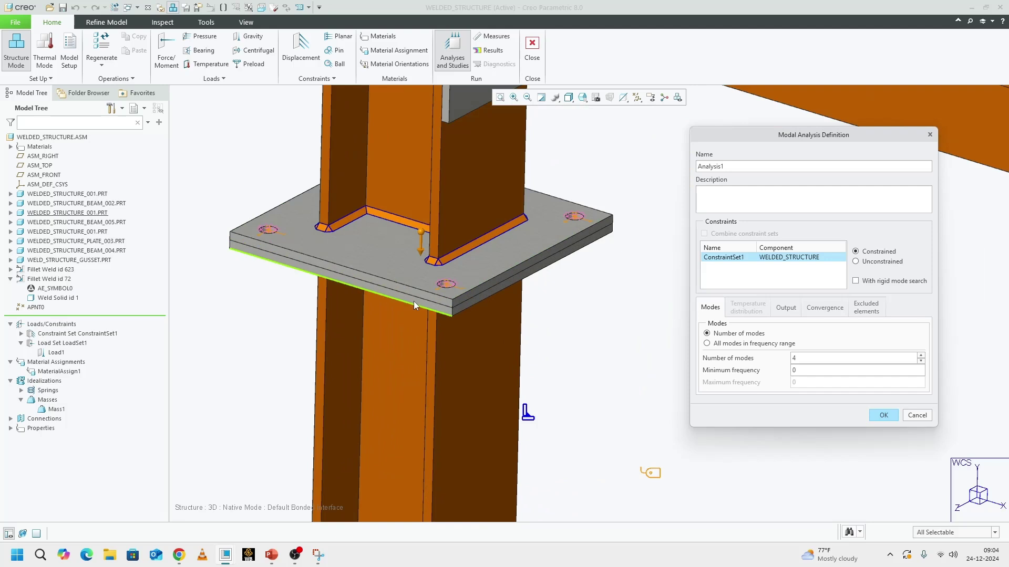
scroll(414, 301, "down", 3)
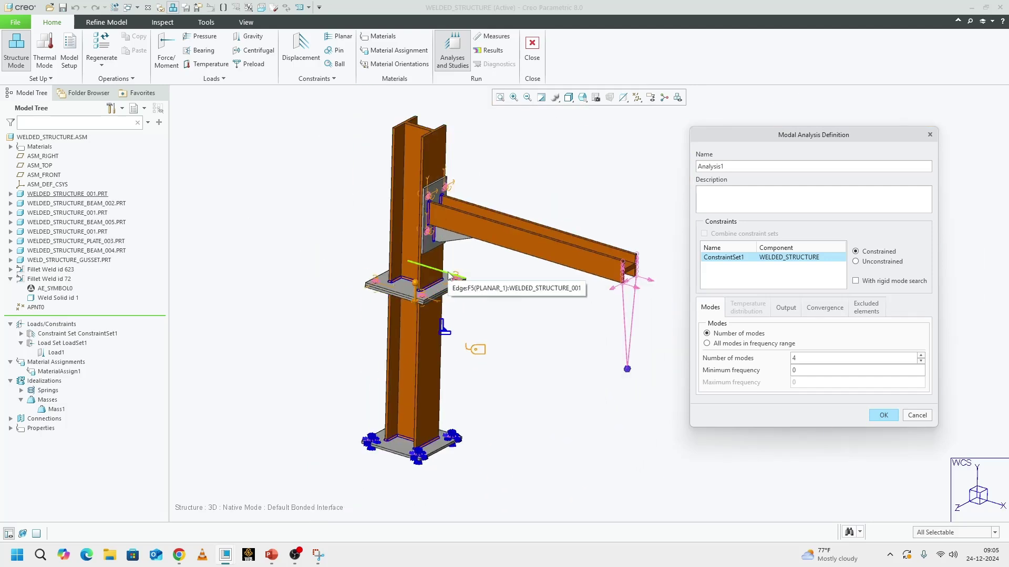
Rename the modal analysis to Modal_analysis
left_click_drag(768, 134, 744, 140)
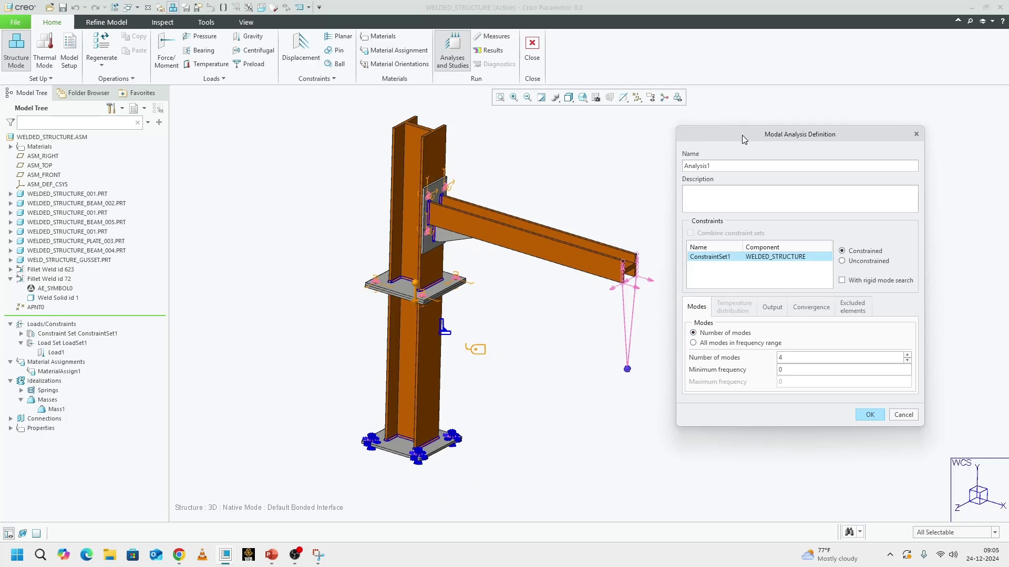
double_click(713, 165)
type("M")
key("Caps_Lock")
type("odal")
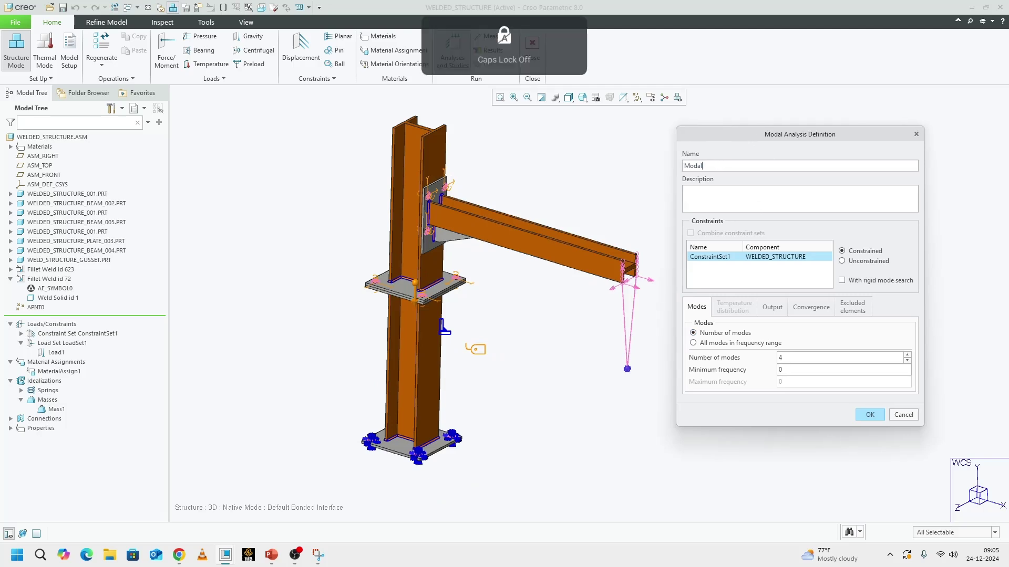
type("_analysis")
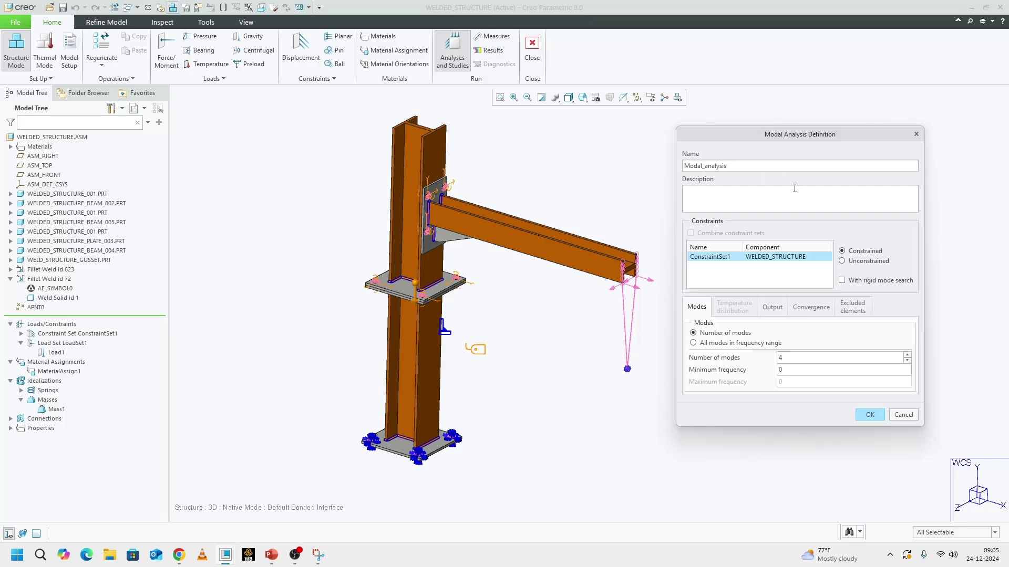
Check the outputs (stresses, rotations, reactions), then confirm the 4-mode analysis definition
left_click_drag(813, 143, 796, 151)
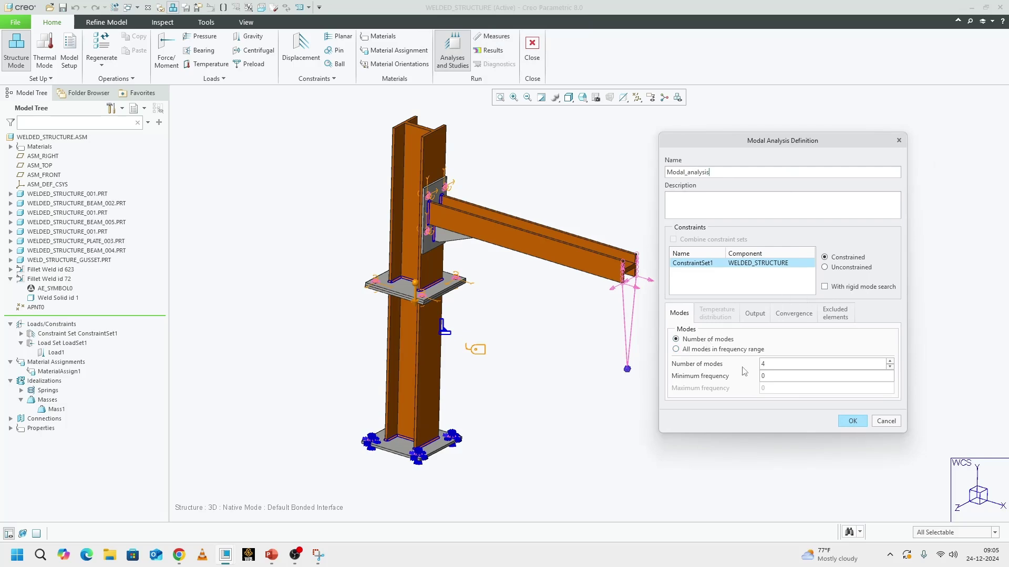
left_click(755, 314)
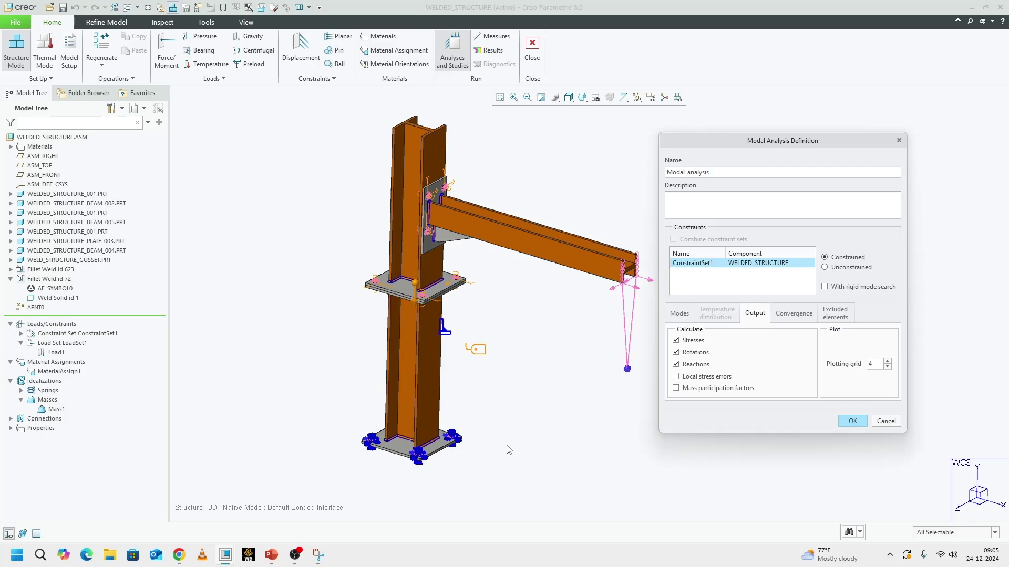
scroll(509, 450, "up", 2)
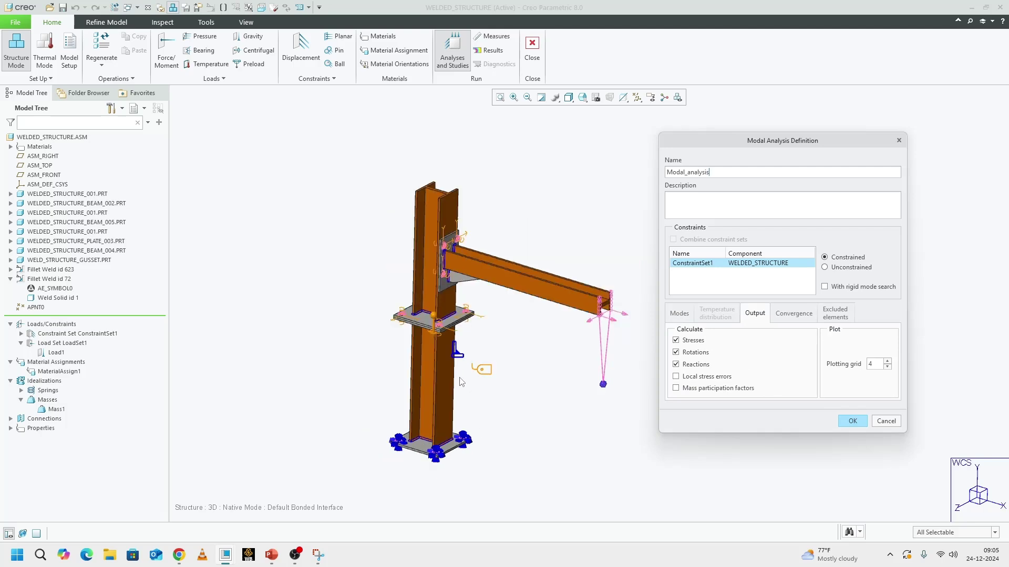
left_click(679, 314)
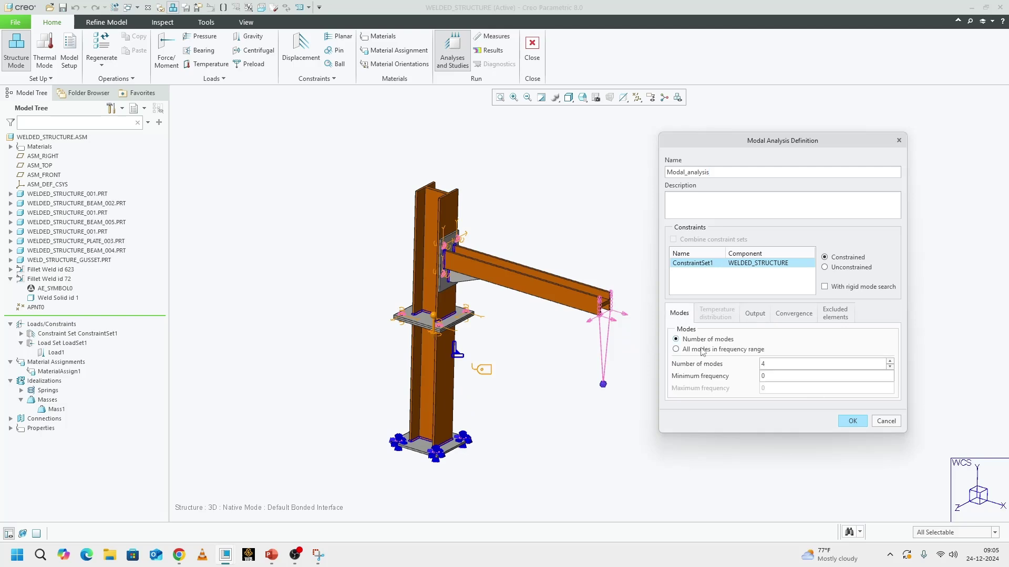
left_click(847, 421)
Run Modal_analysis with interactive diagnostics and expand the run status log
left_click(250, 191)
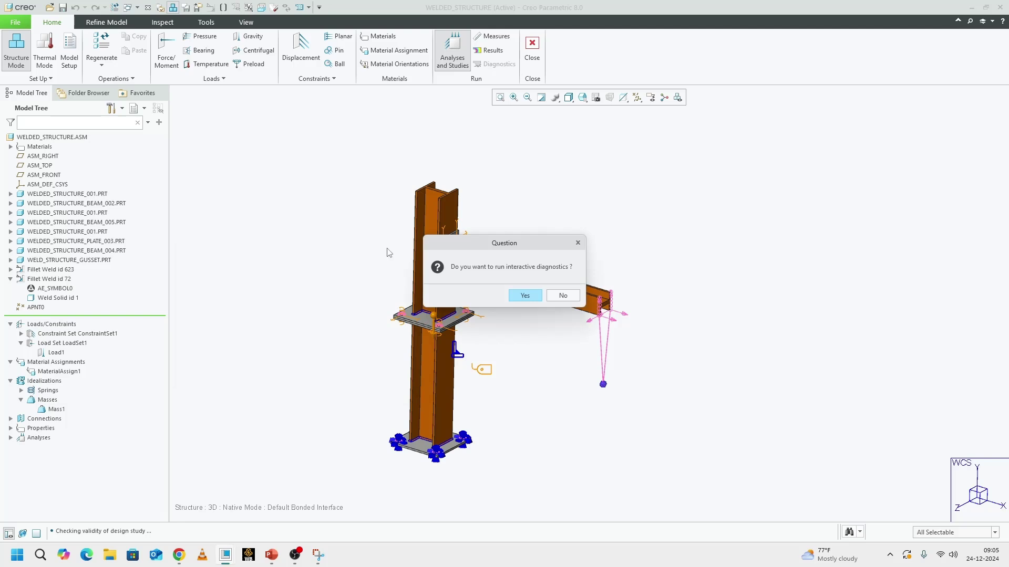
left_click(531, 298)
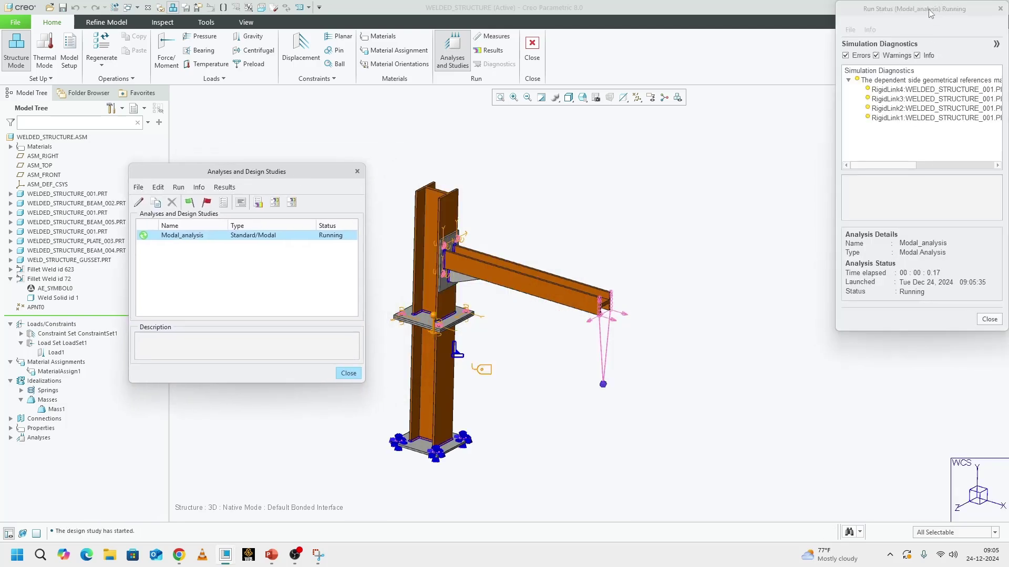
left_click_drag(928, 9, 755, 147)
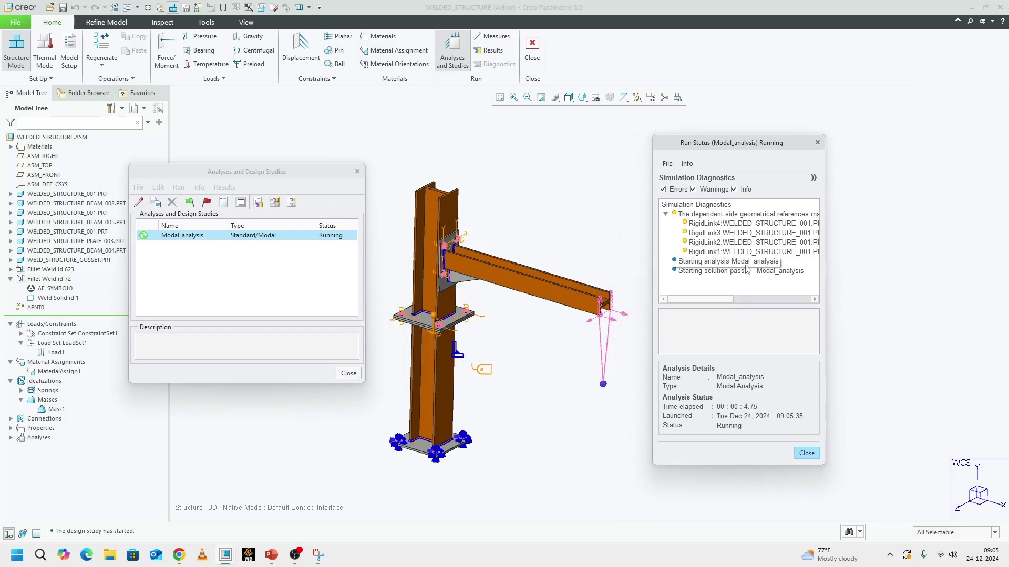
left_click(813, 178)
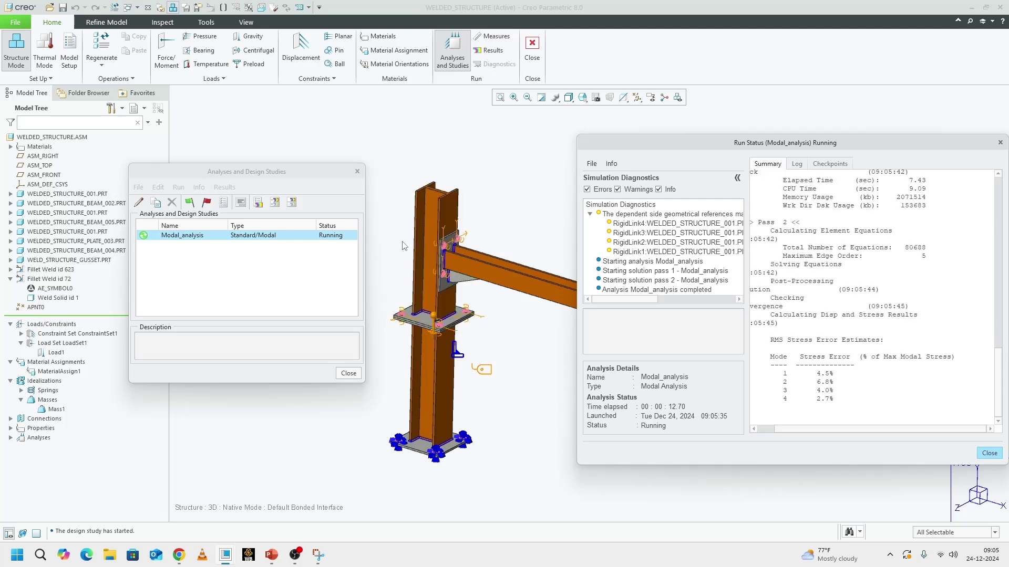
Review the mode frequencies in the summary: 2.32, 5.58, 13.70 and 34.46 Hz
scroll(403, 245, "up", 3)
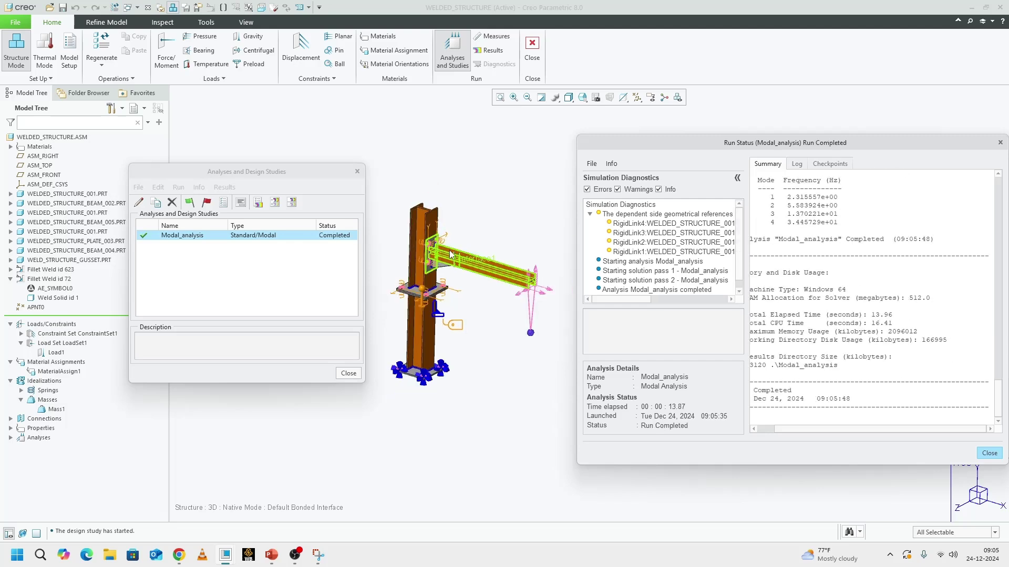
left_click(754, 429)
scroll(796, 288, "up", 2)
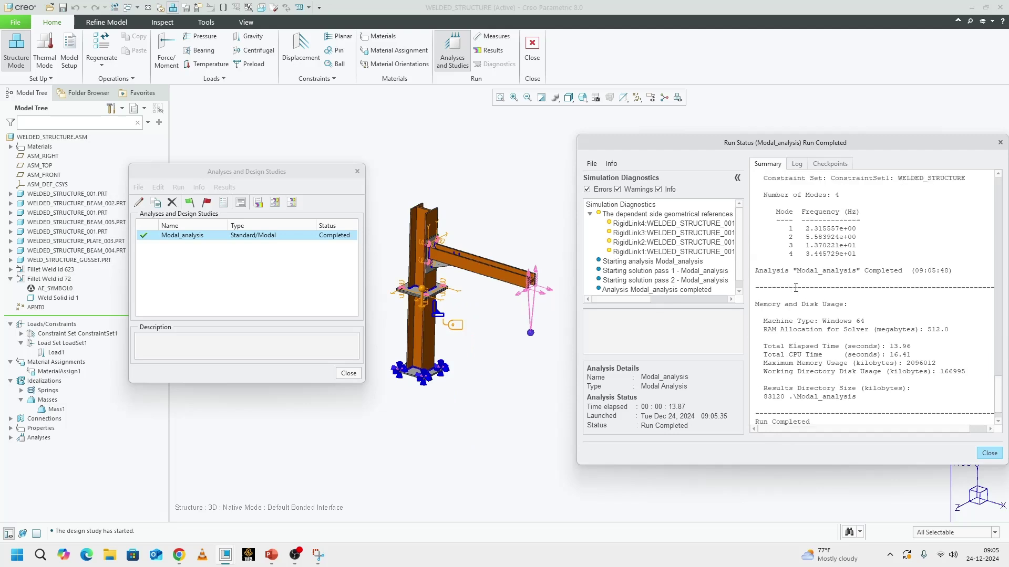
left_click_drag(787, 229, 846, 239)
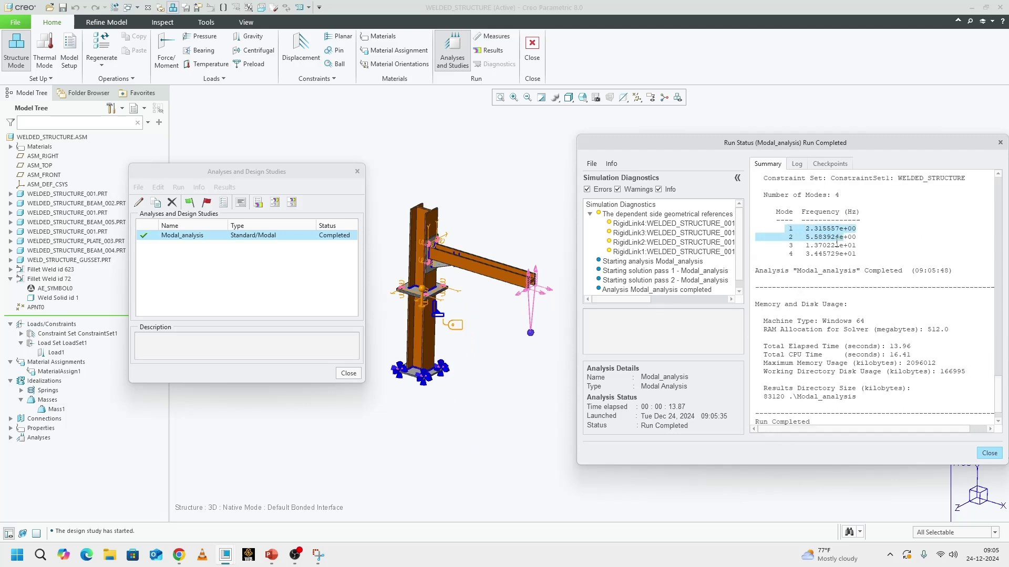
left_click(808, 232)
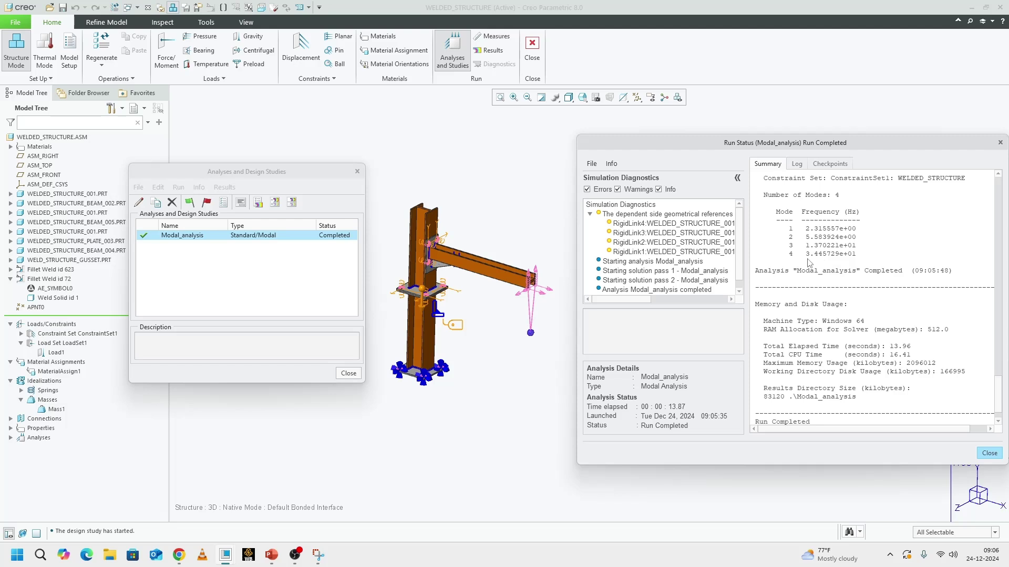
left_click_drag(805, 254, 855, 254)
left_click(831, 255)
Show per-mode results using the Displacement_5_percent_animated template from CREO SIMULATE TEMPLATES
left_click(274, 202)
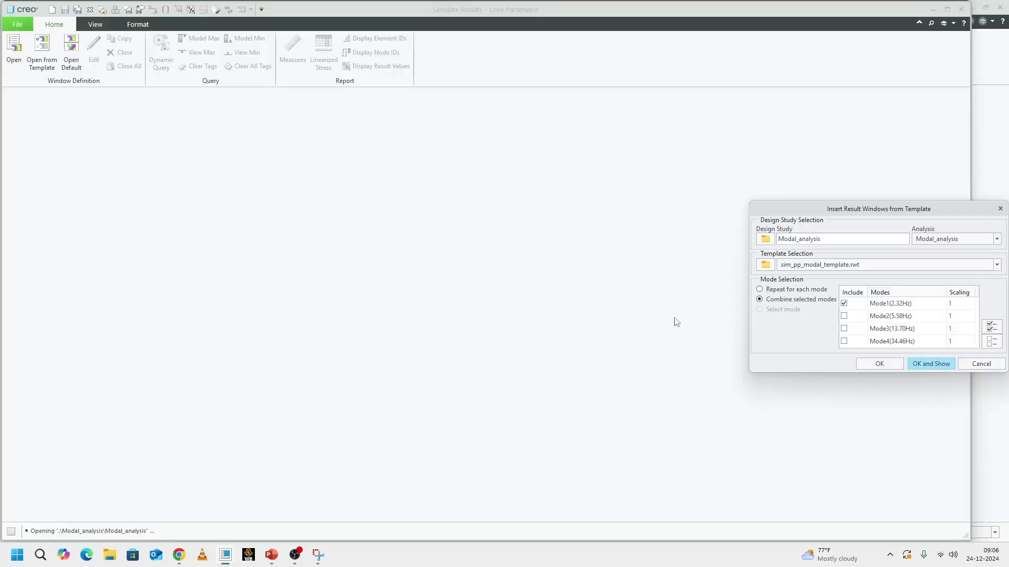
left_click(794, 289)
left_click_drag(851, 212, 678, 209)
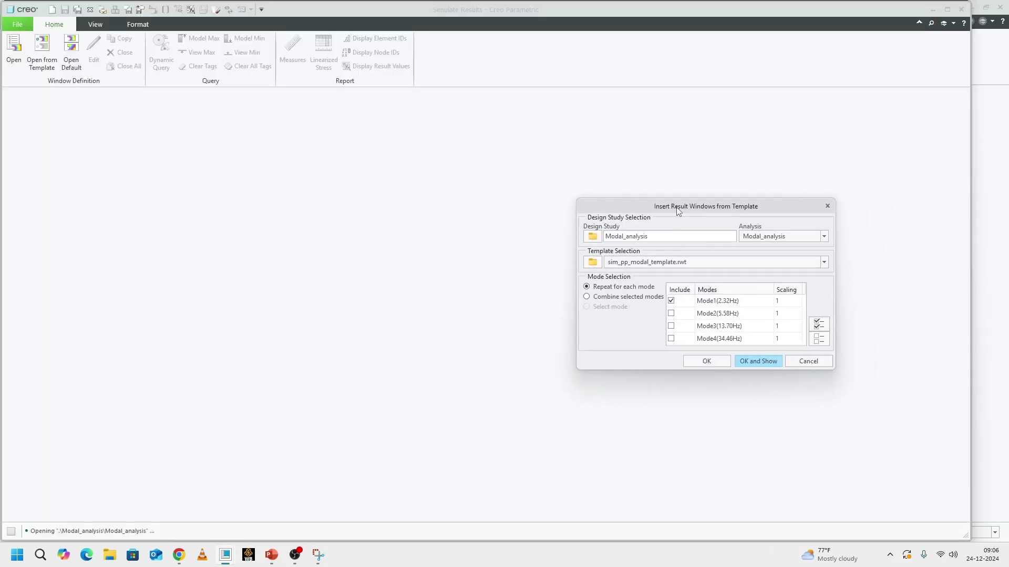
left_click(593, 262)
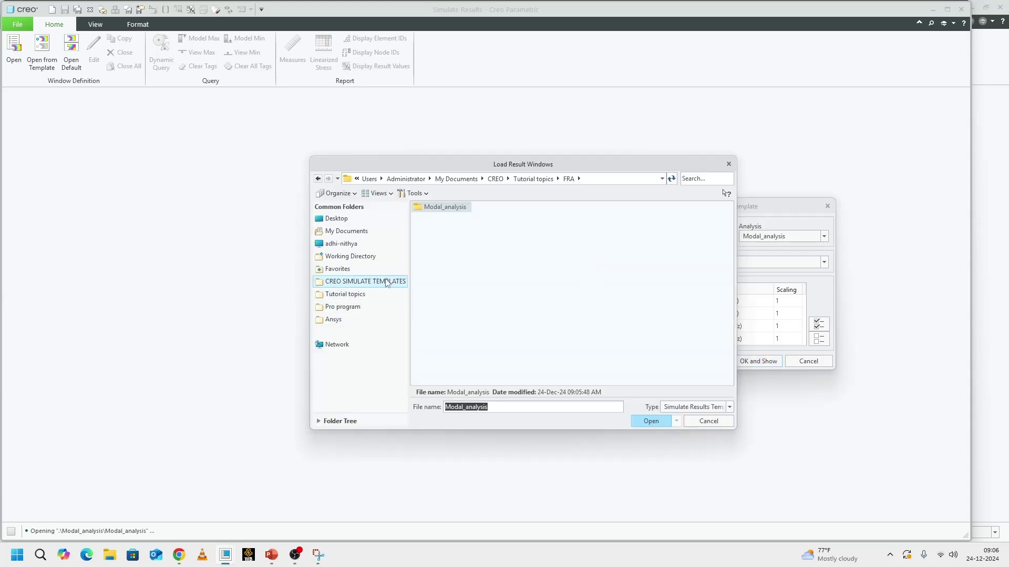
left_click(386, 284)
double_click(488, 208)
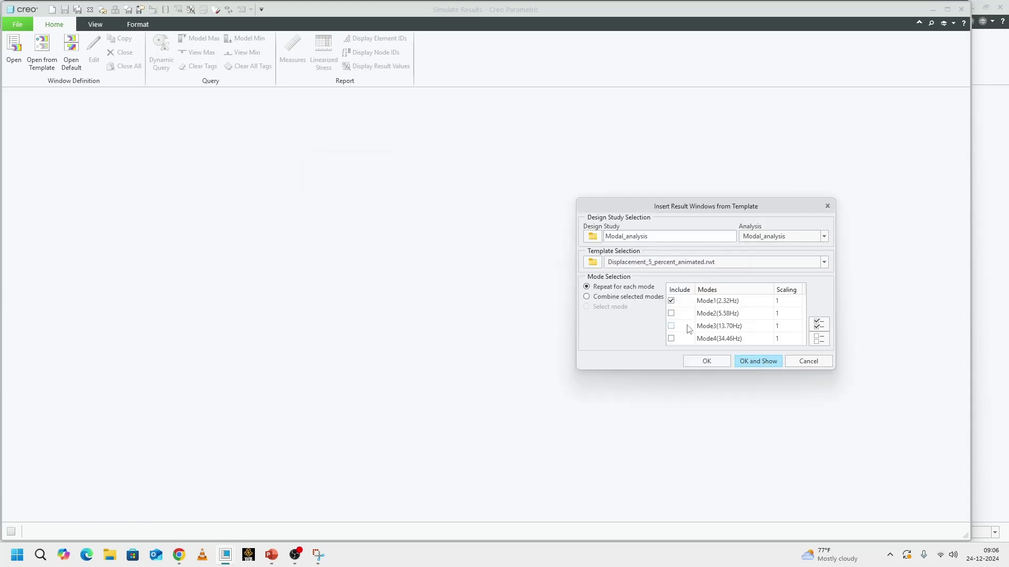
left_click(758, 362)
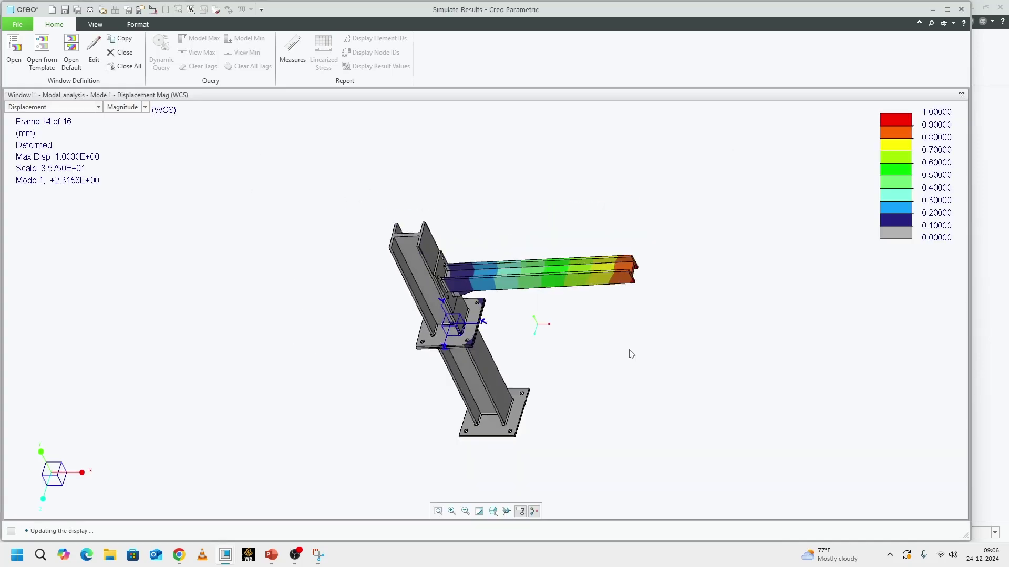
Orbit the Mode 1 displacement plot at 2.3156 Hz until the column stands upright
mouse_move(466, 369)
middle_mouse_down()
mouse_move(500, 295)
mouse_move(439, 257)
mouse_move(513, 349)
mouse_move(452, 348)
mouse_move(475, 414)
mouse_move(452, 336)
mouse_move(470, 393)
mouse_move(405, 349)
mouse_move(435, 382)
mouse_move(451, 320)
middle_mouse_up()
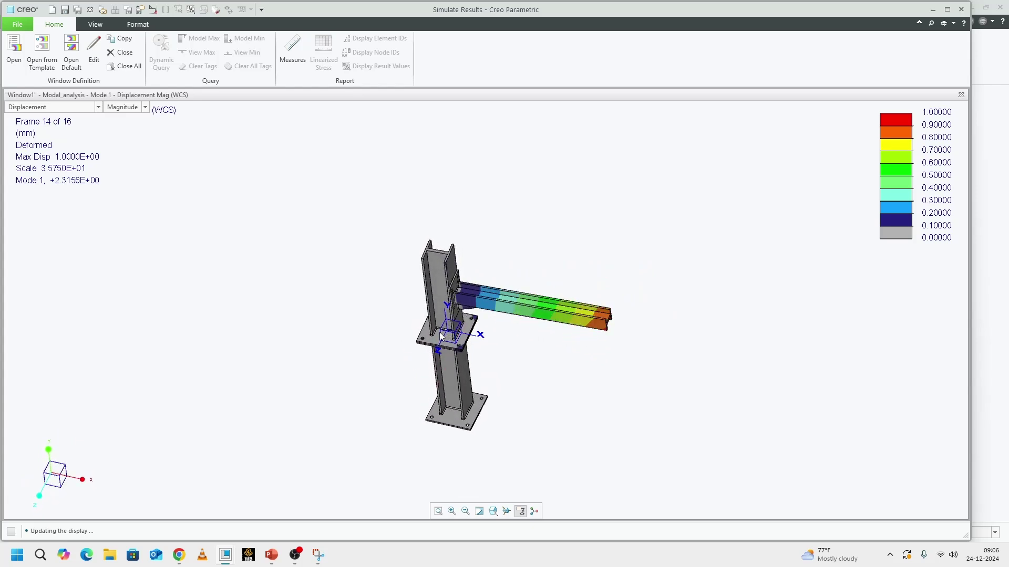
mouse_move(455, 351)
middle_mouse_down()
mouse_move(451, 298)
mouse_move(447, 326)
middle_mouse_up()
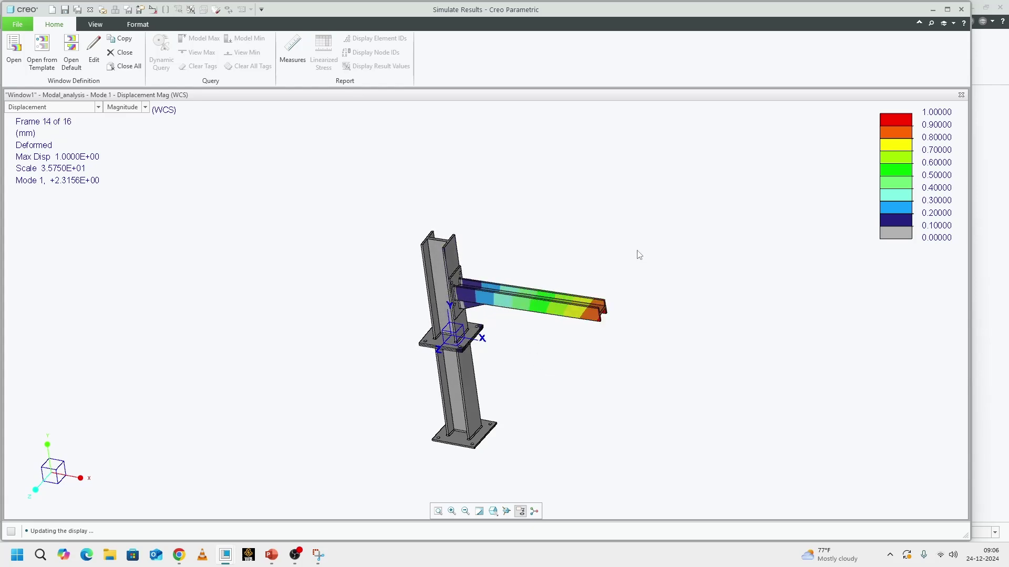
scroll(483, 339, "down", 1)
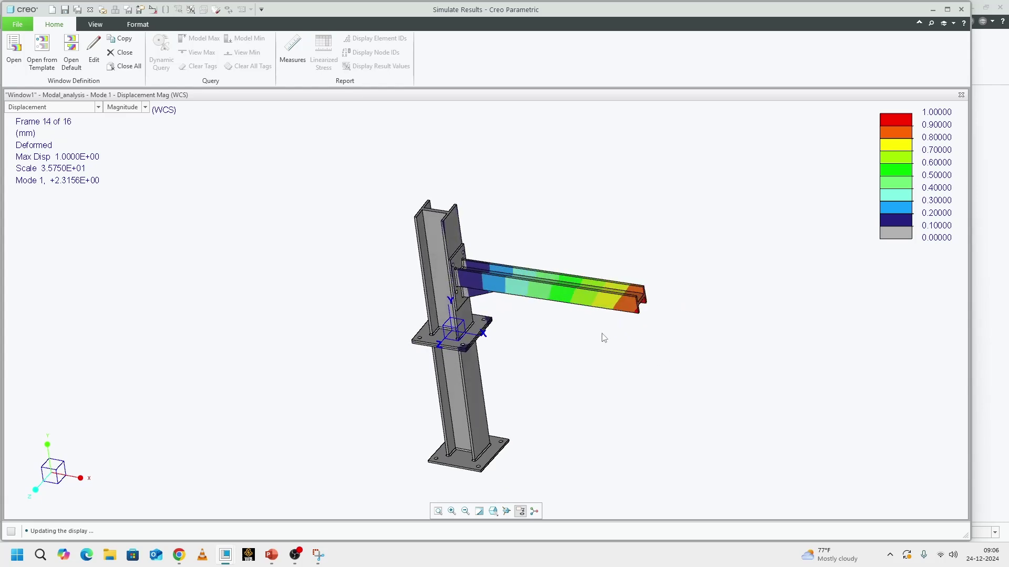
middle_click_drag(470, 318, 488, 308)
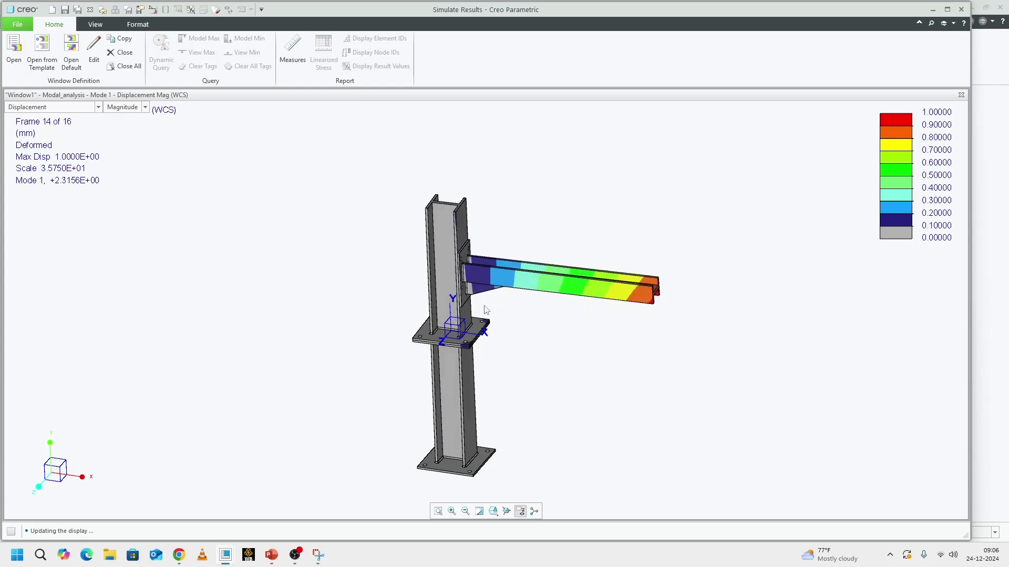
mouse_move(486, 309)
middle_mouse_down()
mouse_move(468, 297)
mouse_move(473, 405)
mouse_move(453, 270)
middle_mouse_up()
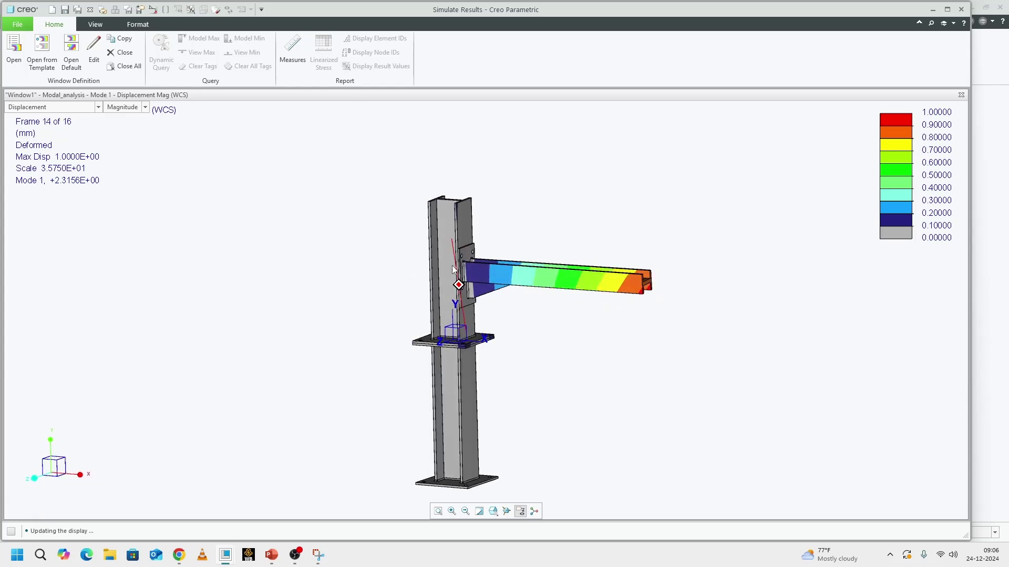
left_click(275, 562)
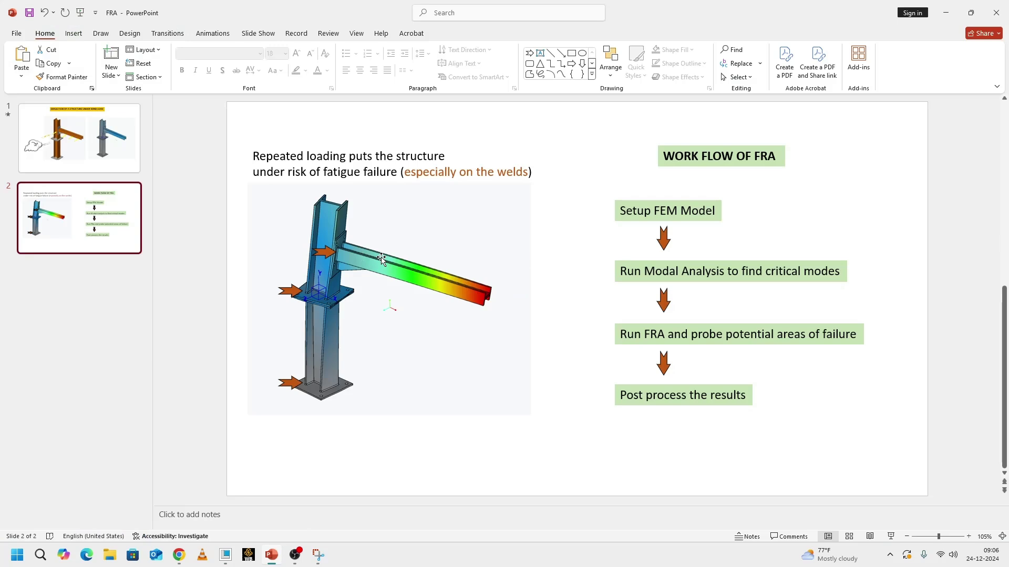
Play the wind-load video on slide 1 of the presentation
scroll(389, 304, "up", 2)
left_click(644, 432)
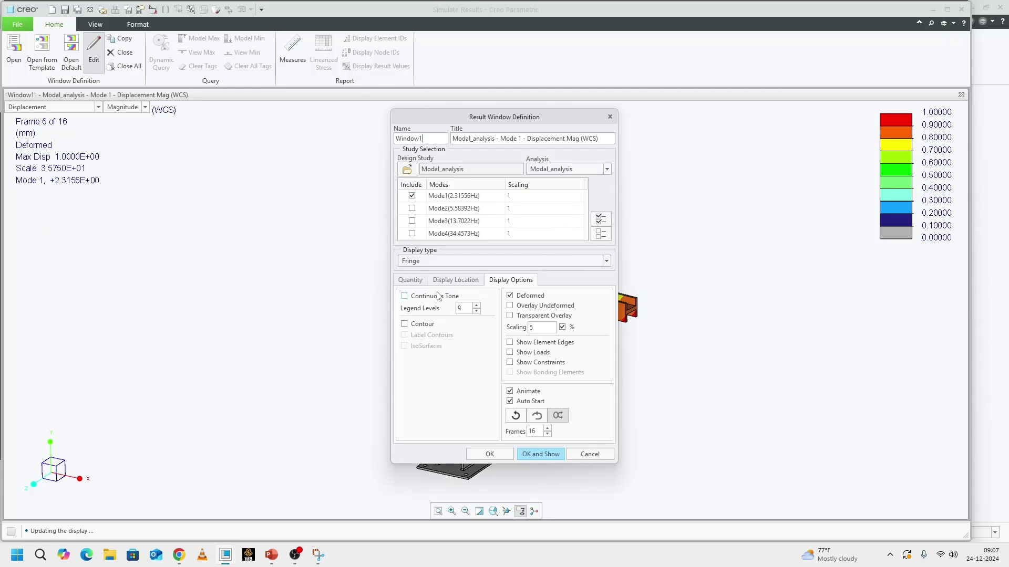
left_click(416, 281)
left_click(418, 304)
left_click(412, 314)
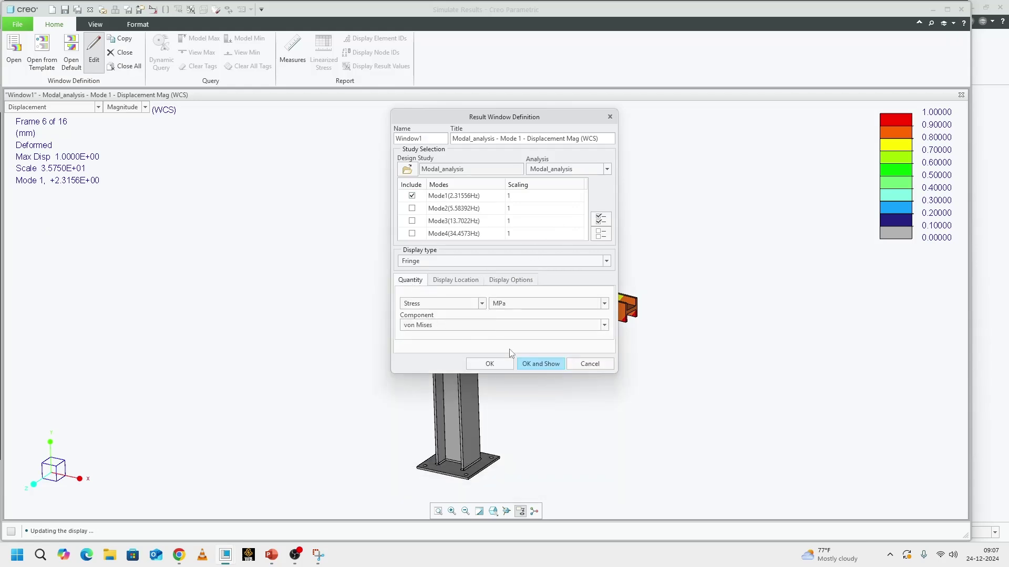
left_click(430, 307)
left_click(439, 352)
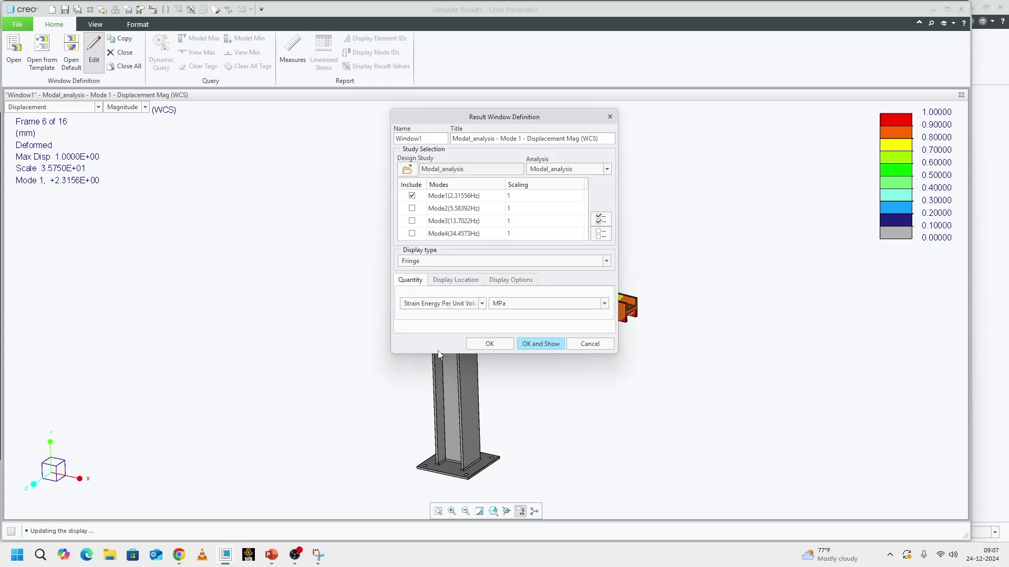
left_click(512, 280)
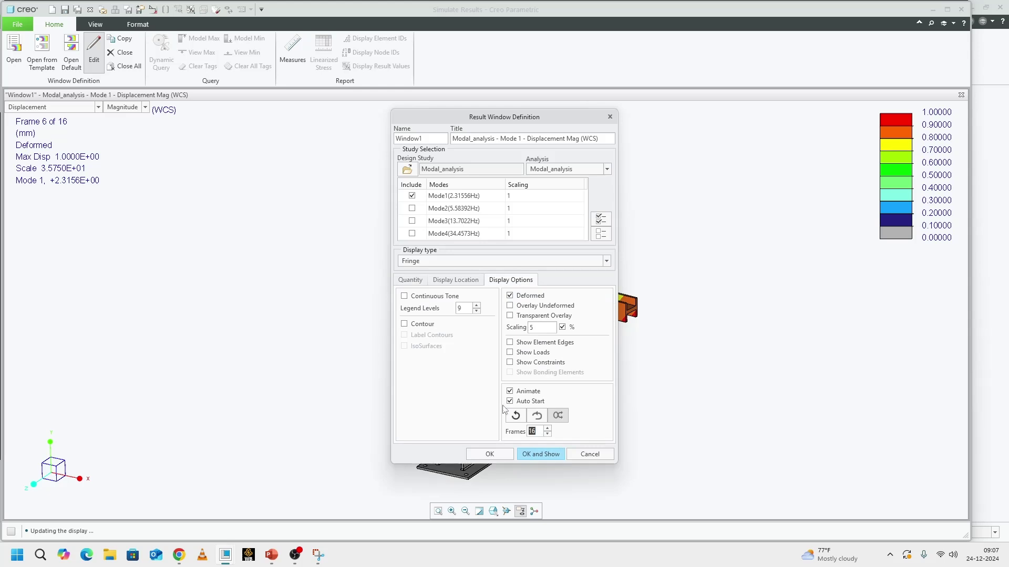
left_click(549, 454)
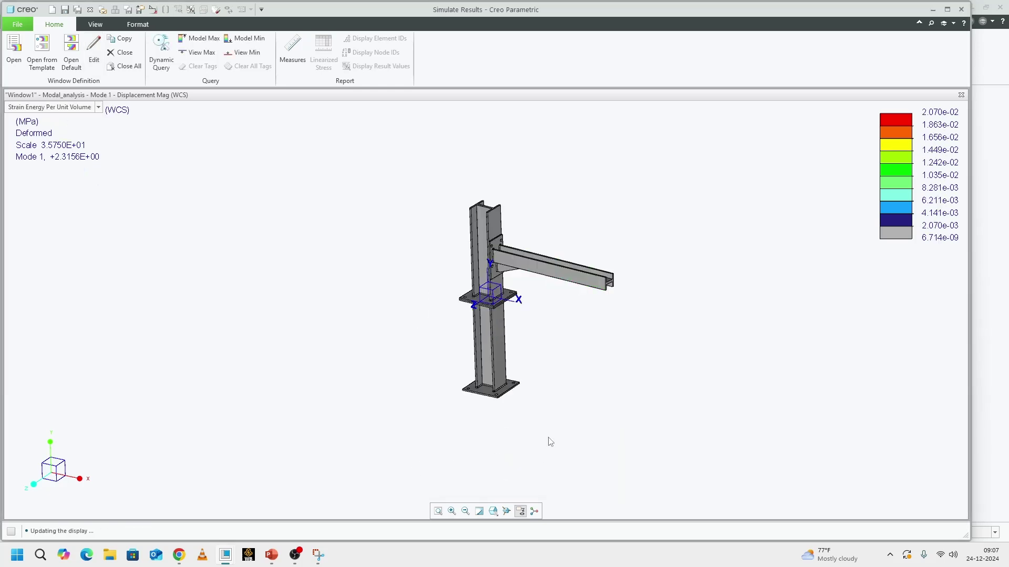
scroll(498, 410, "up", 10)
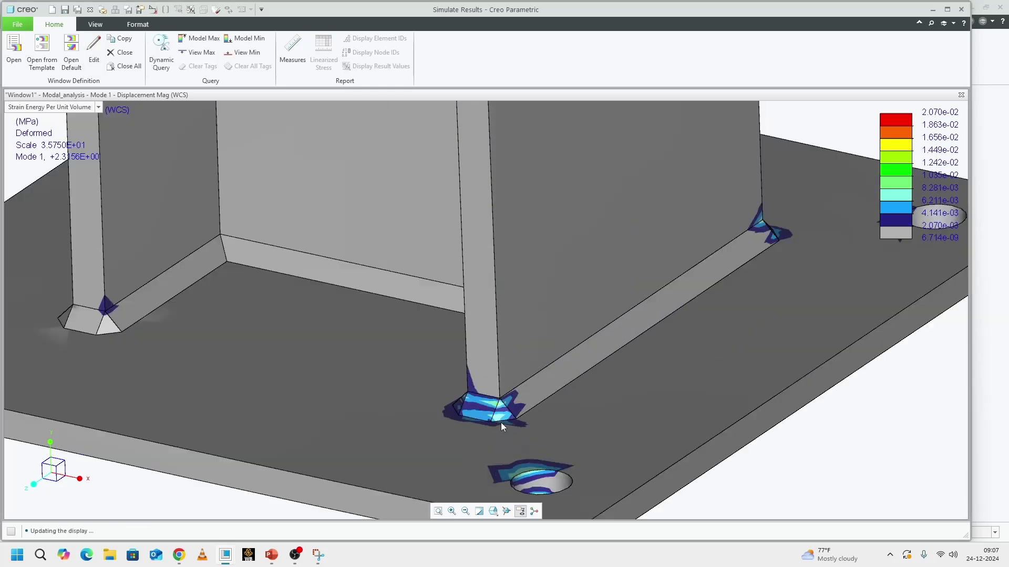
scroll(500, 420, "down", 3)
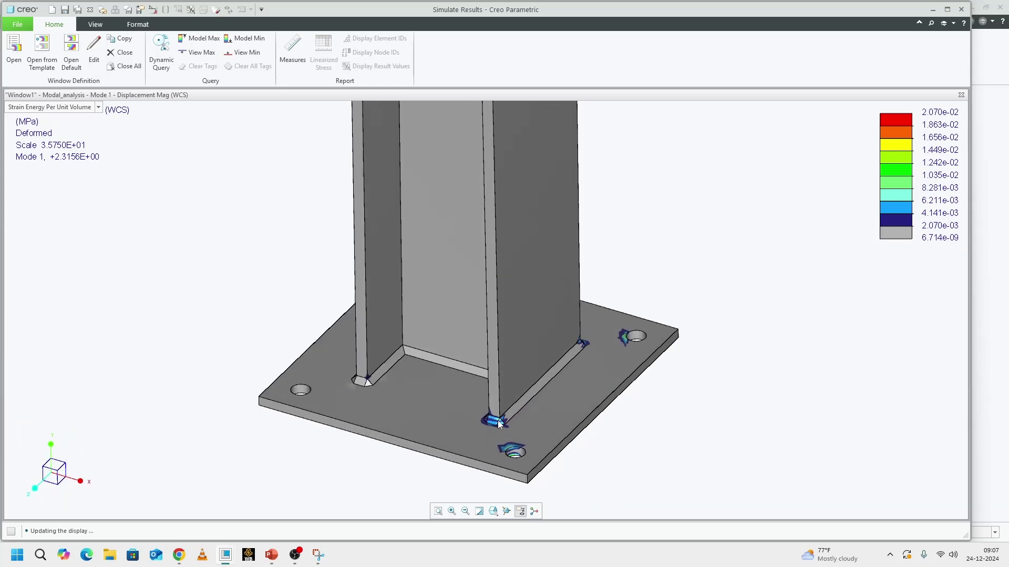
scroll(498, 425, "up", 5)
scroll(498, 424, "down", 6)
scroll(504, 293, "up", 3)
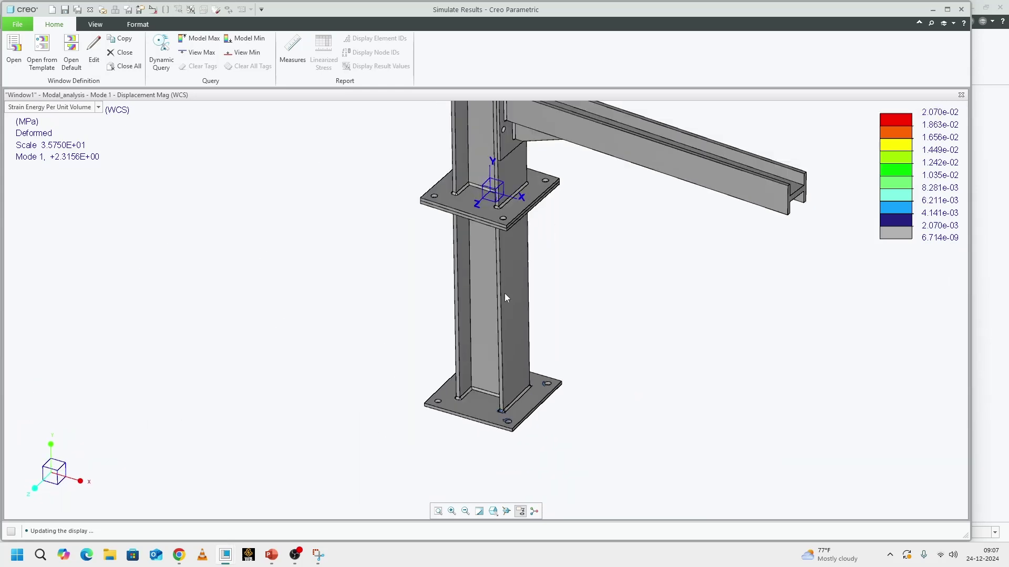
scroll(515, 151, "up", 3)
scroll(497, 234, "down", 3)
Open Legend Edit and orbit the model around the beam-column connection
left_click(138, 25)
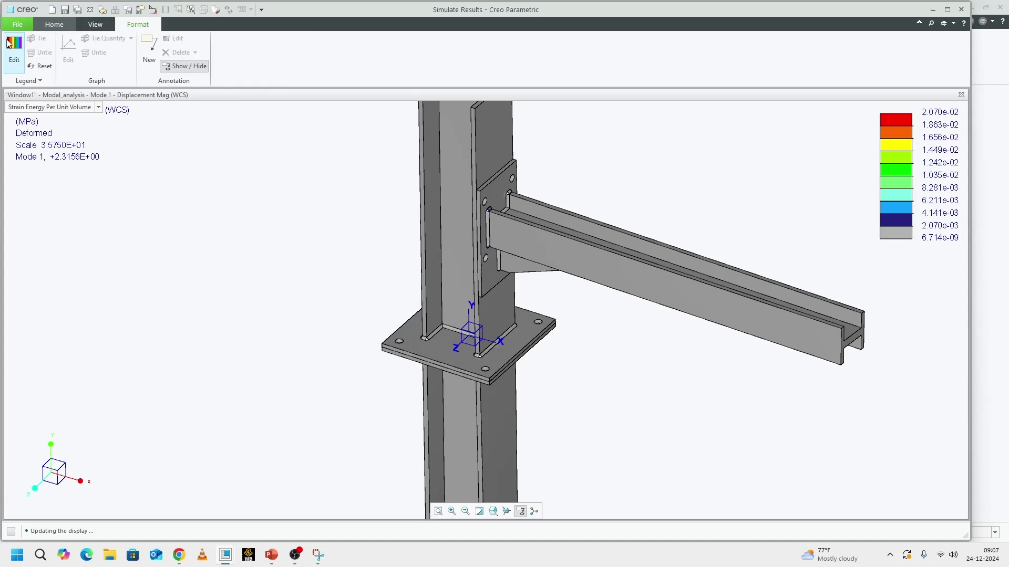
left_click(14, 44)
scroll(487, 231, "up", 3)
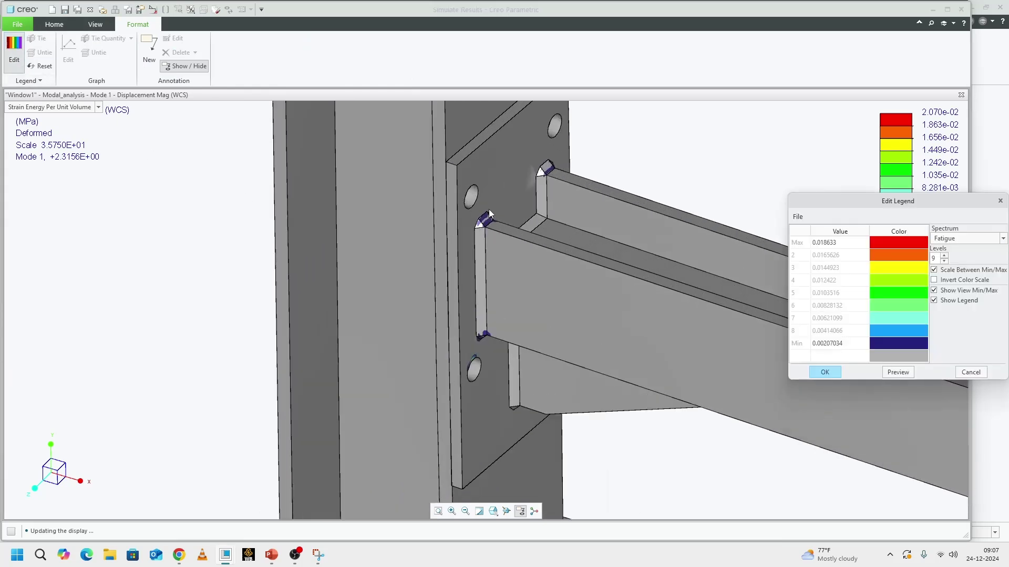
scroll(472, 231, "down", 3)
scroll(494, 242, "down", 3)
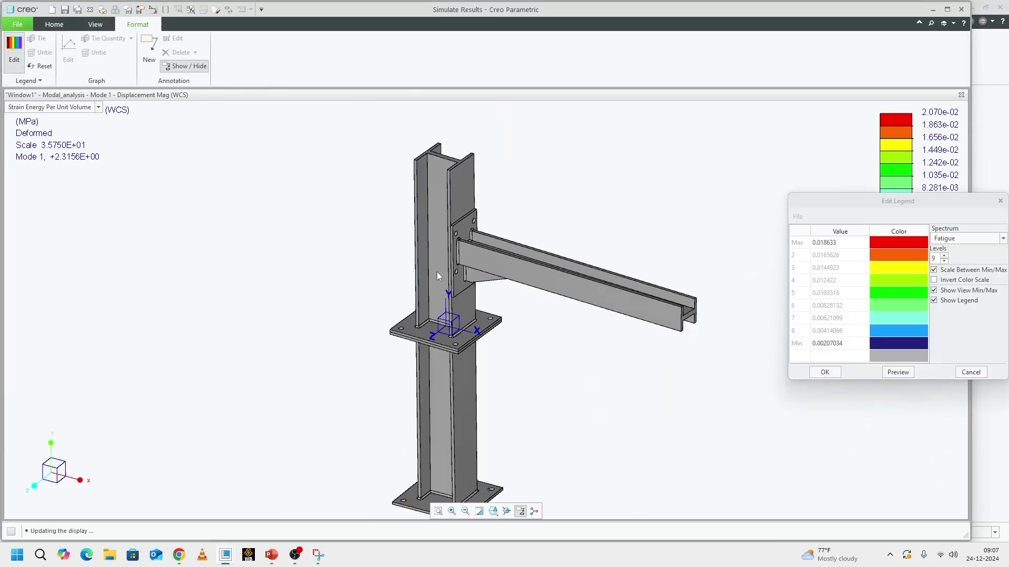
middle_click_drag(452, 251, 541, 272)
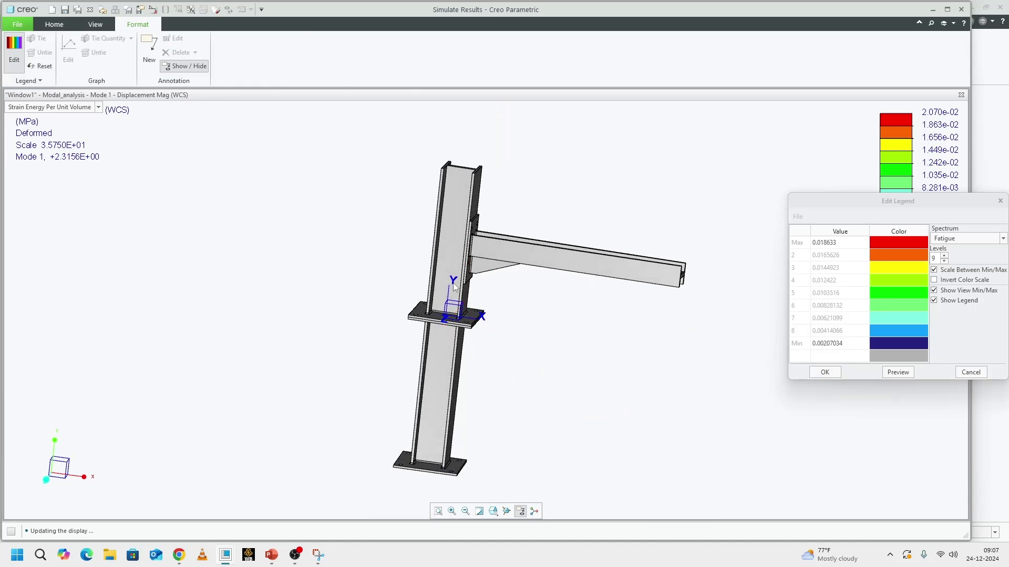
scroll(468, 247, "up", 3)
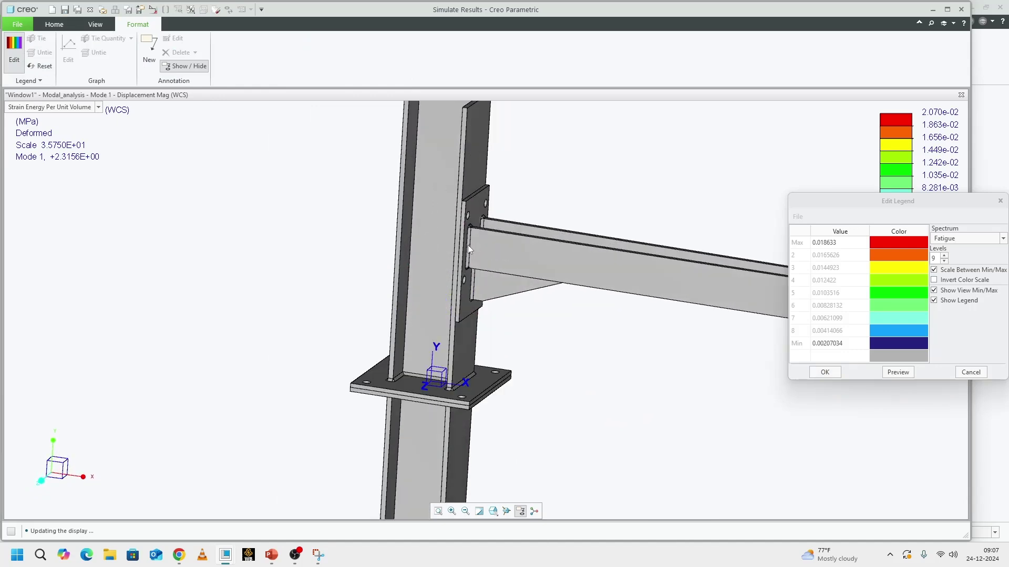
scroll(468, 245, "up", 3)
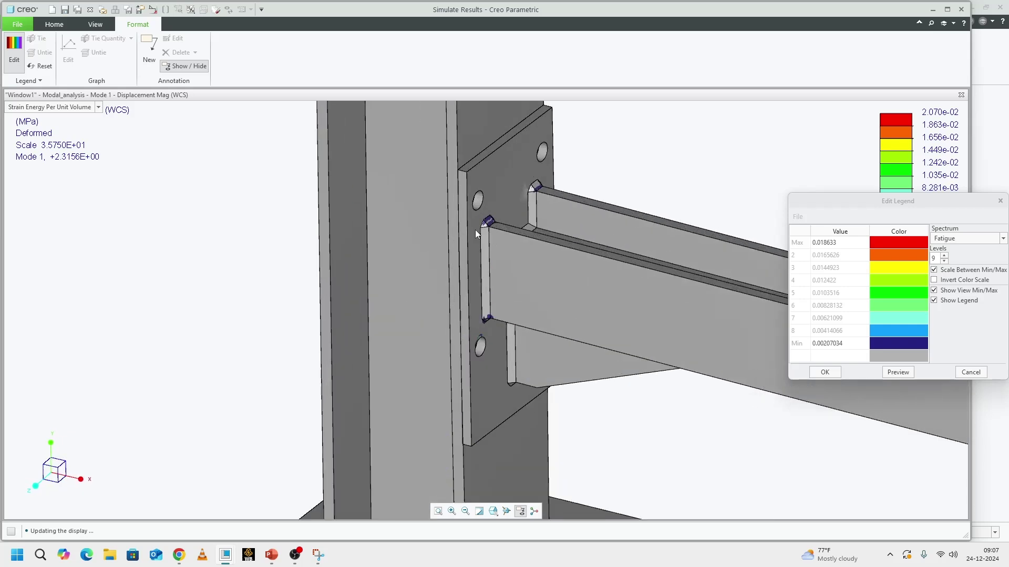
scroll(472, 198, "down", 3)
middle_click_drag(462, 273, 484, 293)
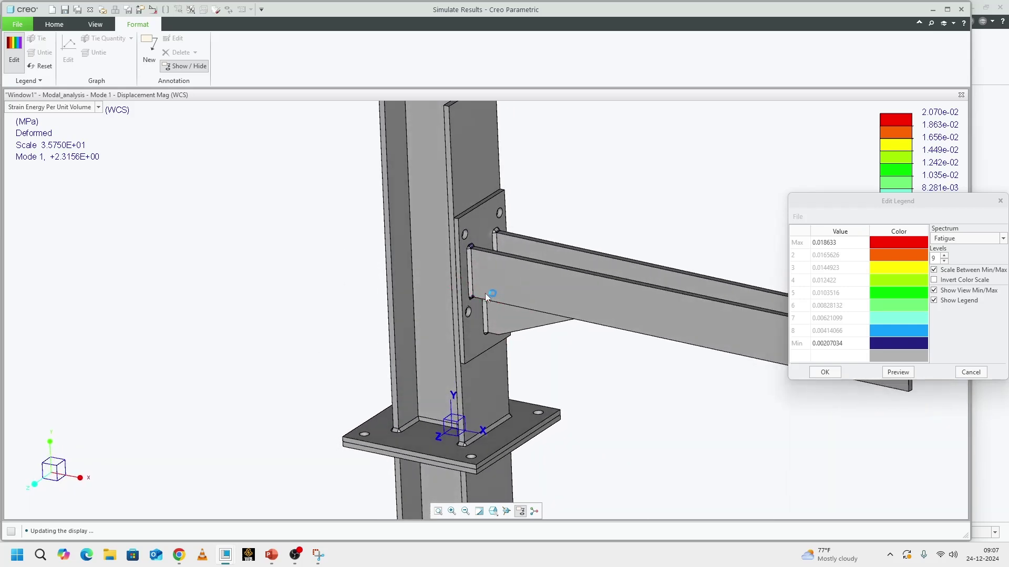
scroll(464, 257, "up", 3)
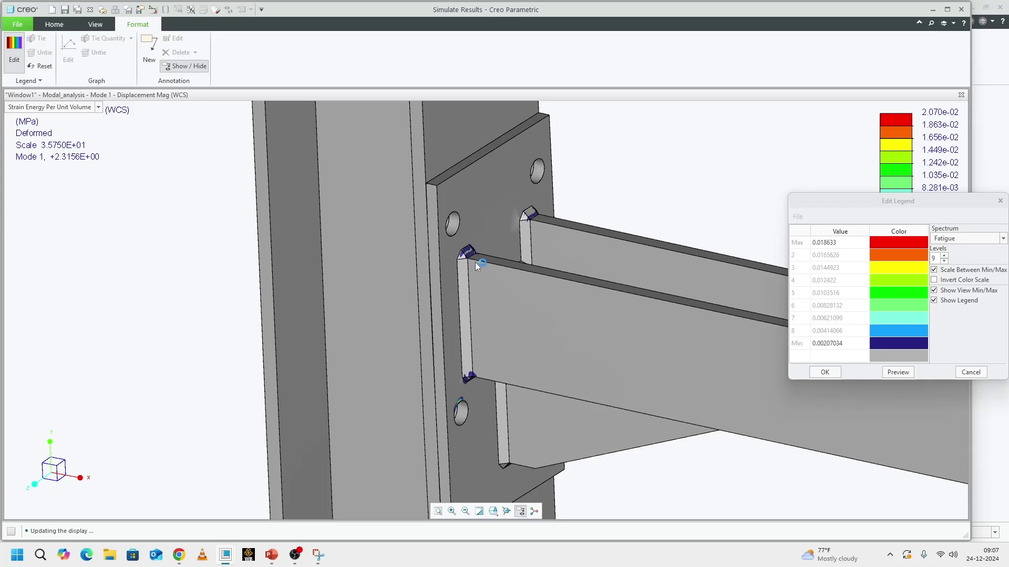
scroll(433, 267, "down", 2)
Set the legend minimum to 0 and maximum to 0.001
double_click(832, 344)
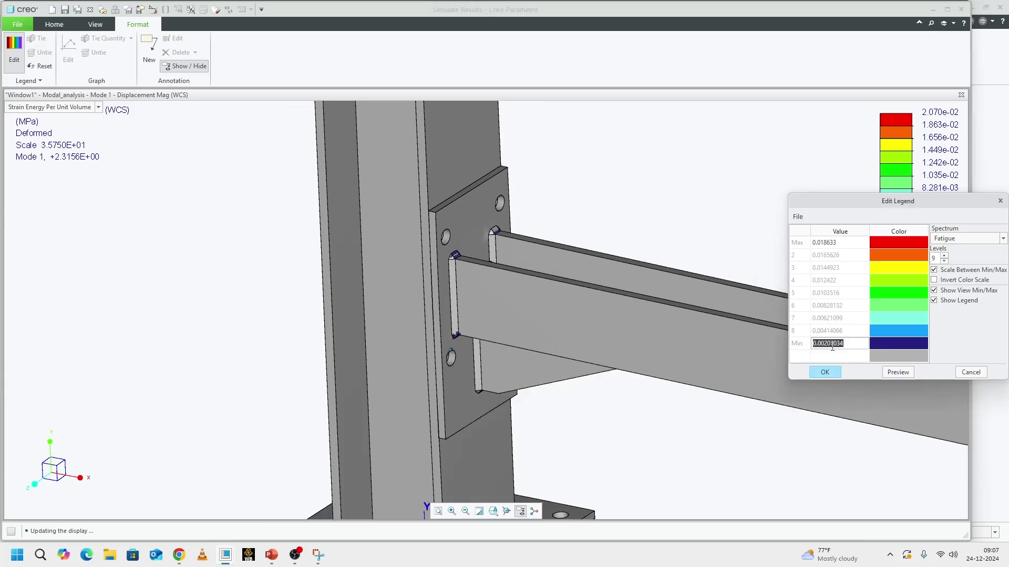
type("0")
double_click(825, 242)
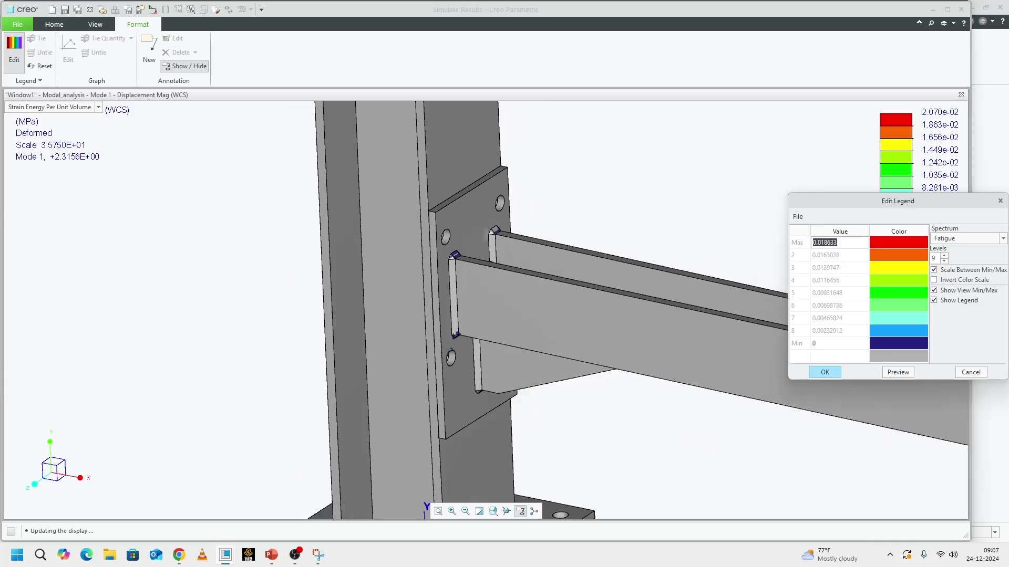
type("0.001")
key("Return")
Apply the 0 to 0.001 legend and orbit to inspect the base-plate weld hot spots
left_click(825, 372)
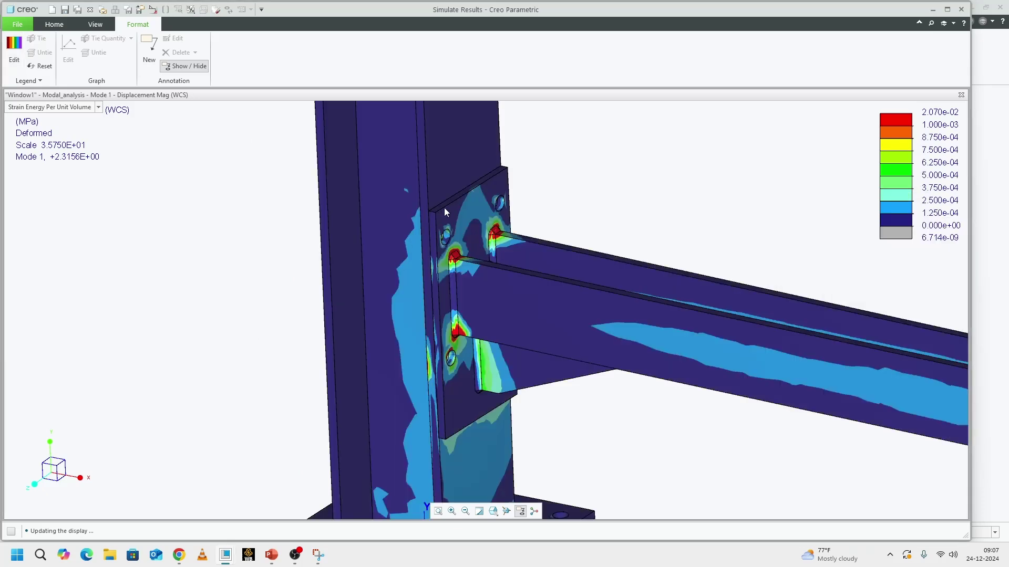
scroll(477, 269, "down", 5)
scroll(467, 470, "up", 10)
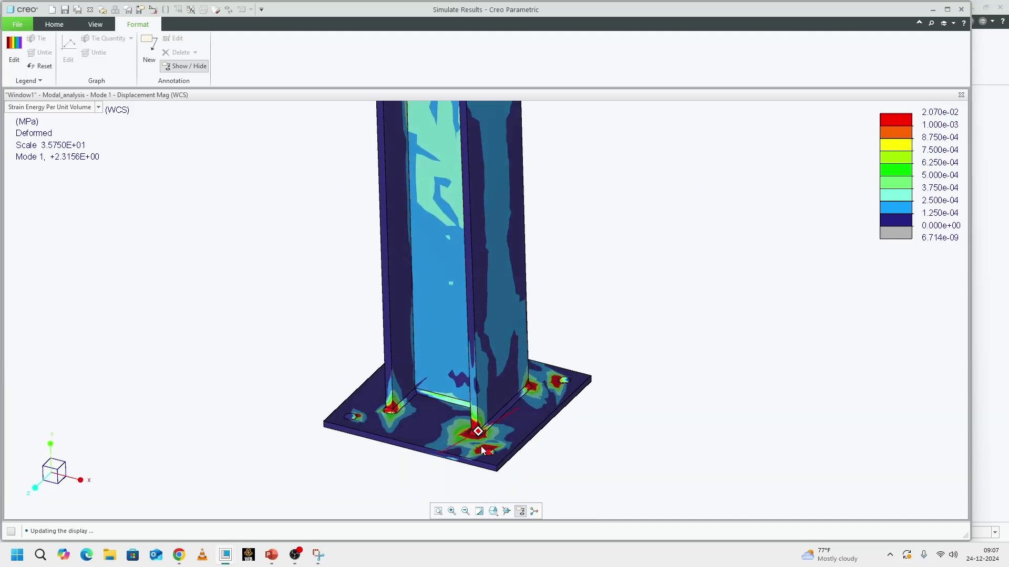
middle_click_drag(549, 452, 505, 441)
scroll(505, 440, "down", 5)
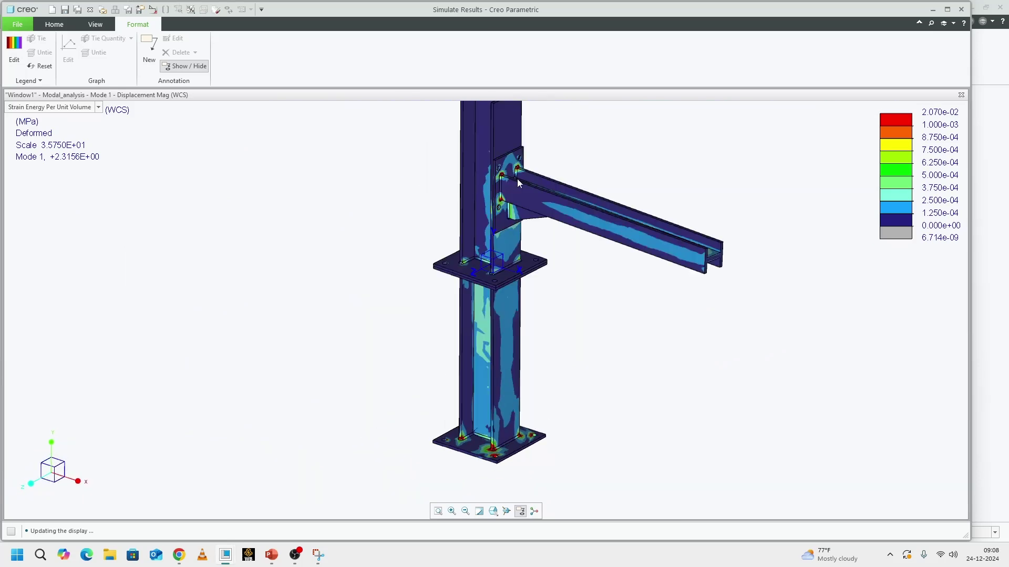
scroll(499, 203, "up", 8)
scroll(514, 203, "down", 4)
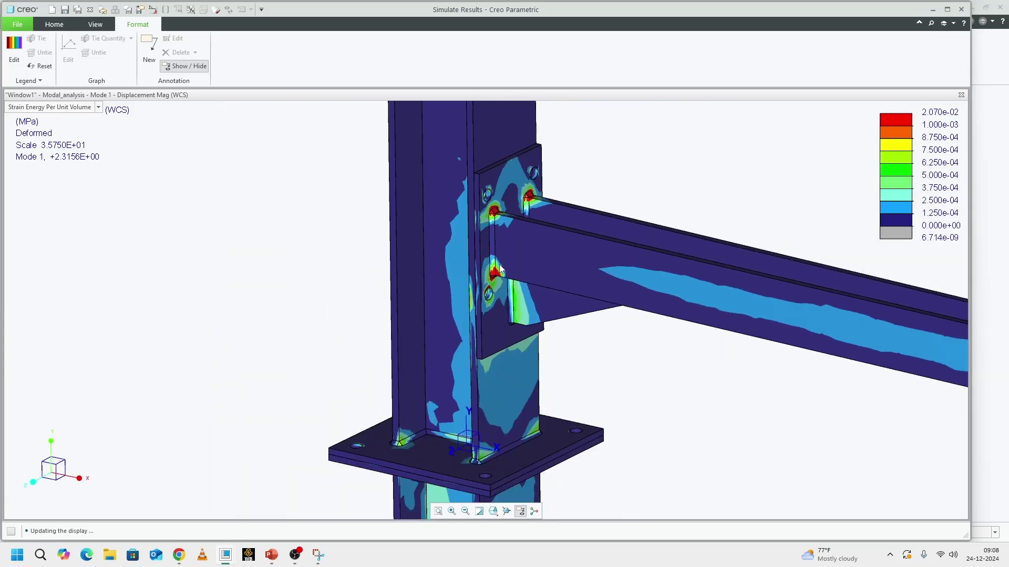
Glance at the PowerPoint slide, then orbit around the column-base and beam-end weld hot spots
left_click(272, 556)
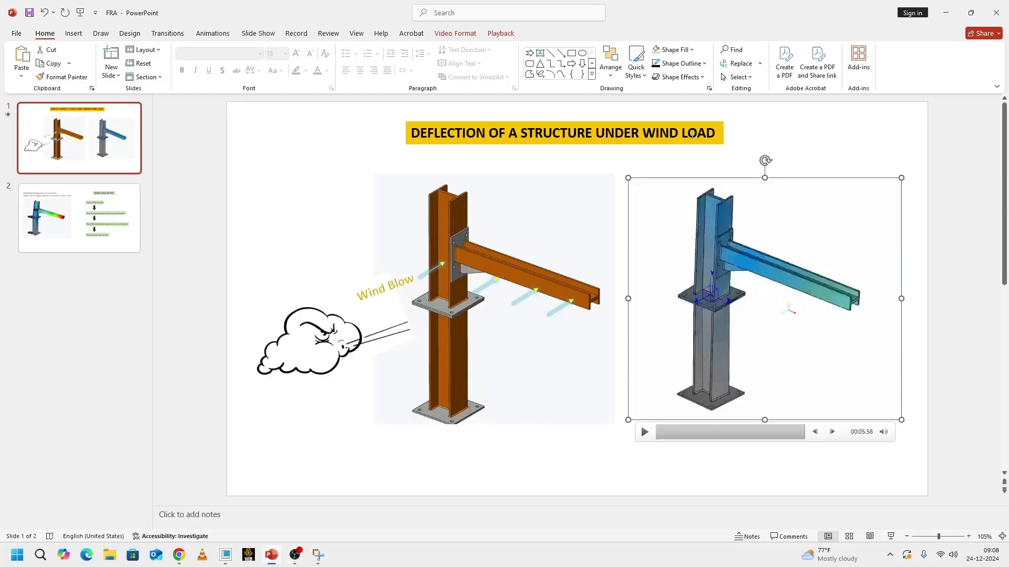
left_click(946, 13)
scroll(531, 254, "down", 2)
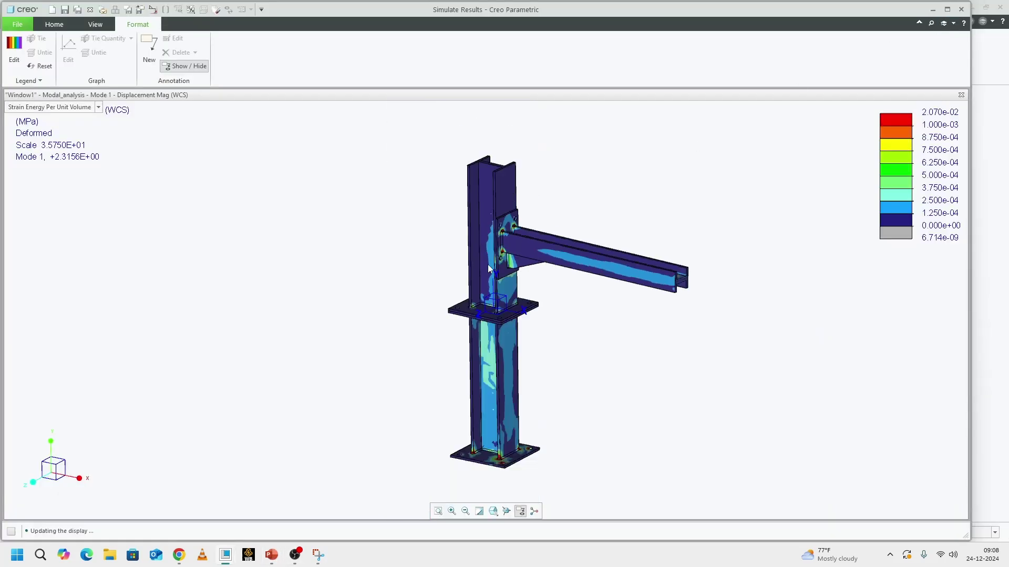
middle_click_drag(487, 264, 520, 347)
scroll(465, 442, "up", 5)
mouse_move(465, 443)
middle_mouse_down()
mouse_move(500, 425)
mouse_move(455, 449)
mouse_move(509, 469)
mouse_move(509, 482)
mouse_move(531, 464)
mouse_move(497, 449)
mouse_move(443, 478)
middle_mouse_up()
scroll(508, 477, "up", 3)
scroll(443, 478, "down", 6)
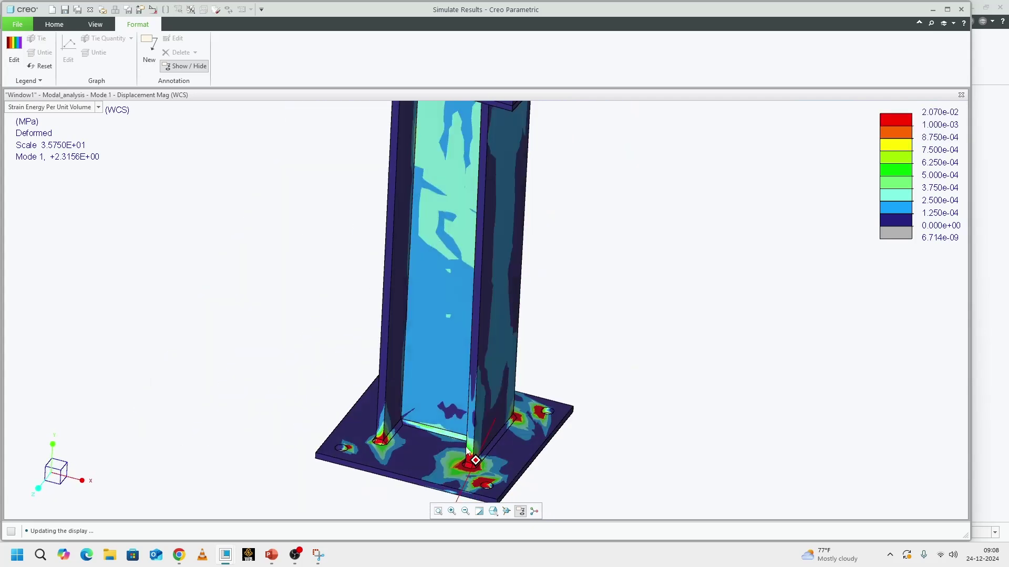
scroll(472, 471, "down", 2)
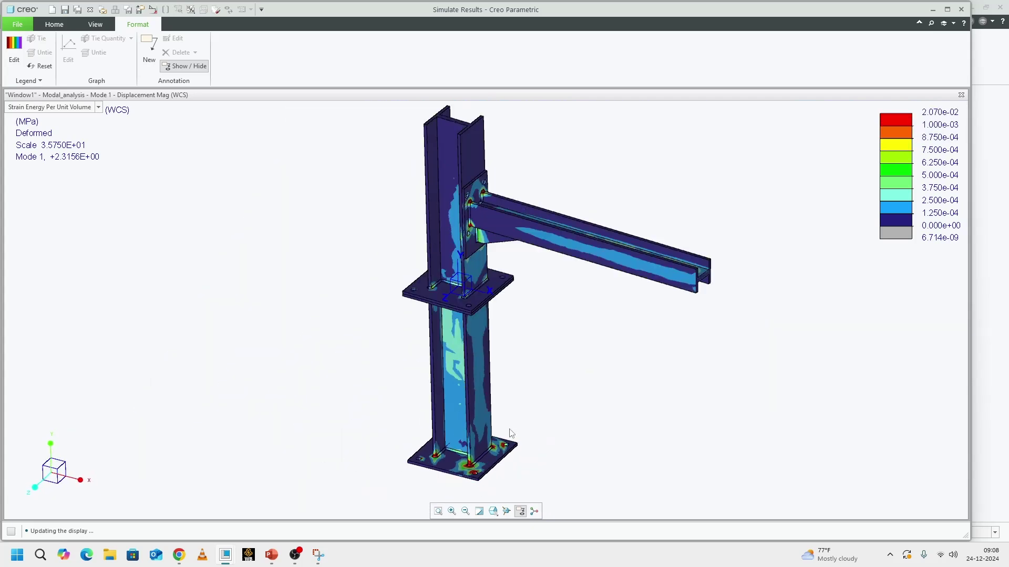
Switch Window1 to display Mode 2 strain energy
double_click(580, 342)
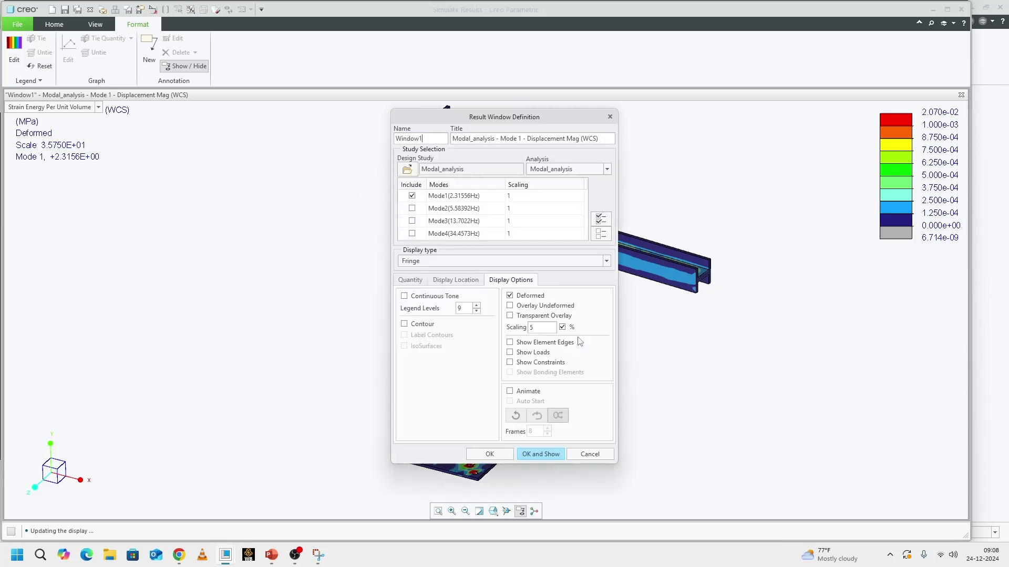
left_click(412, 208)
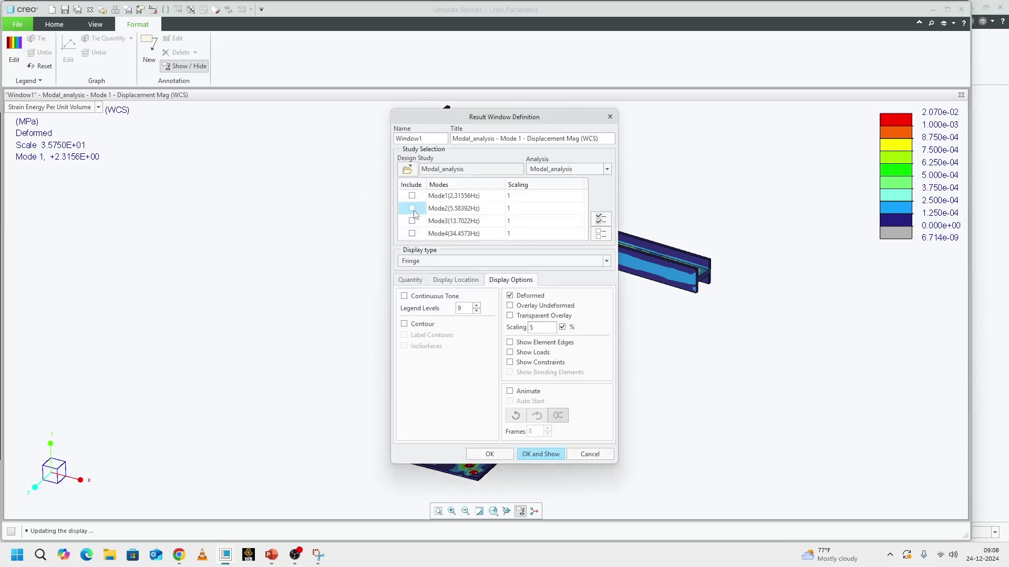
left_click(550, 457)
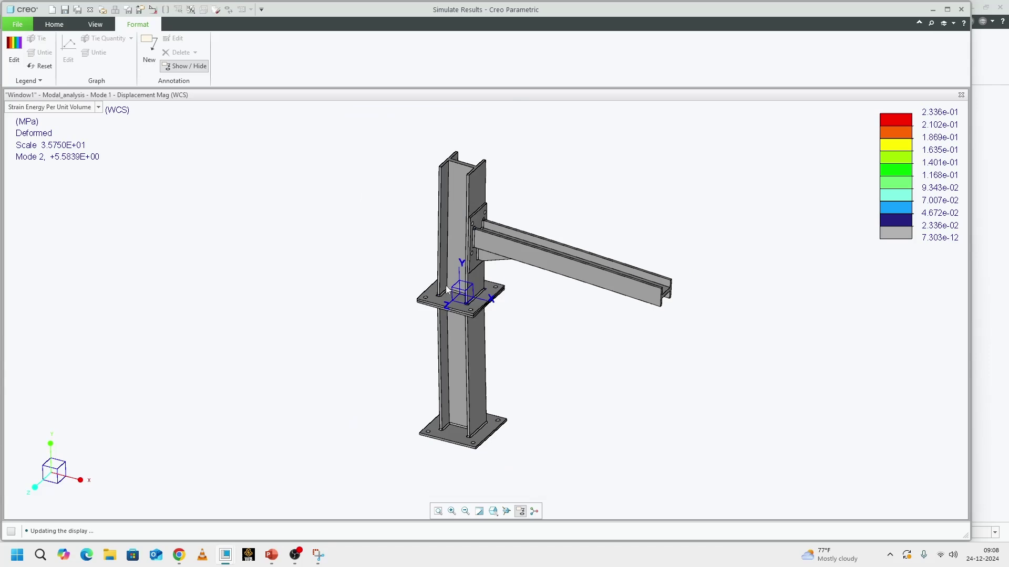
Rescale the Mode 2 legend to run from 0 to 0.002
left_click(14, 48)
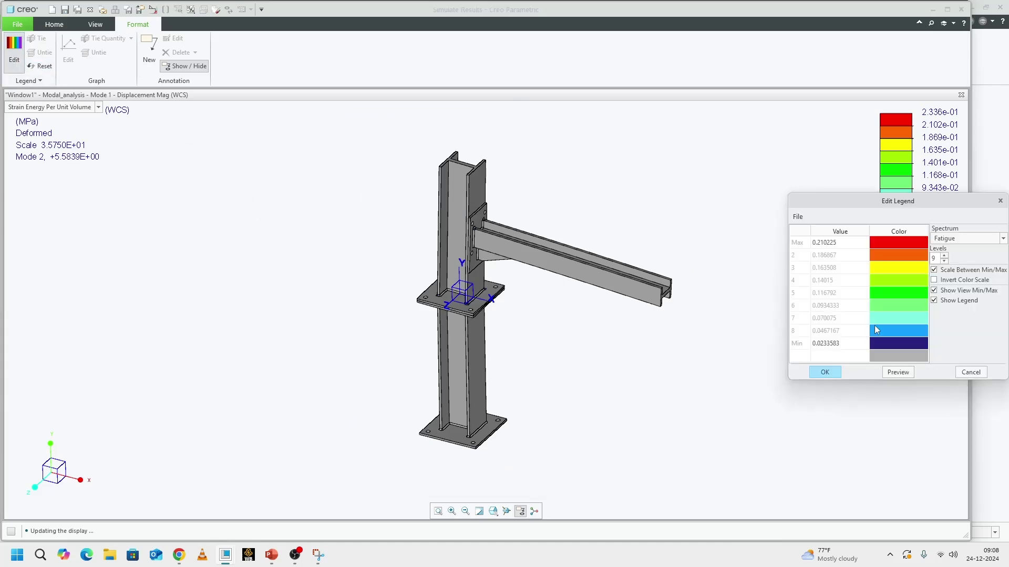
left_click(832, 343)
left_click(830, 341)
type("0")
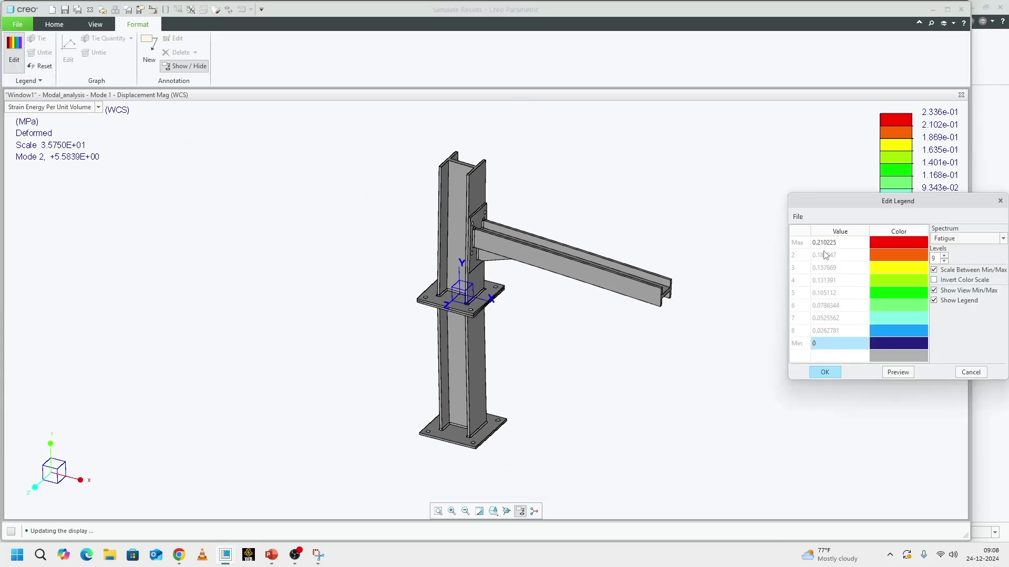
left_click(824, 243)
left_click(822, 247)
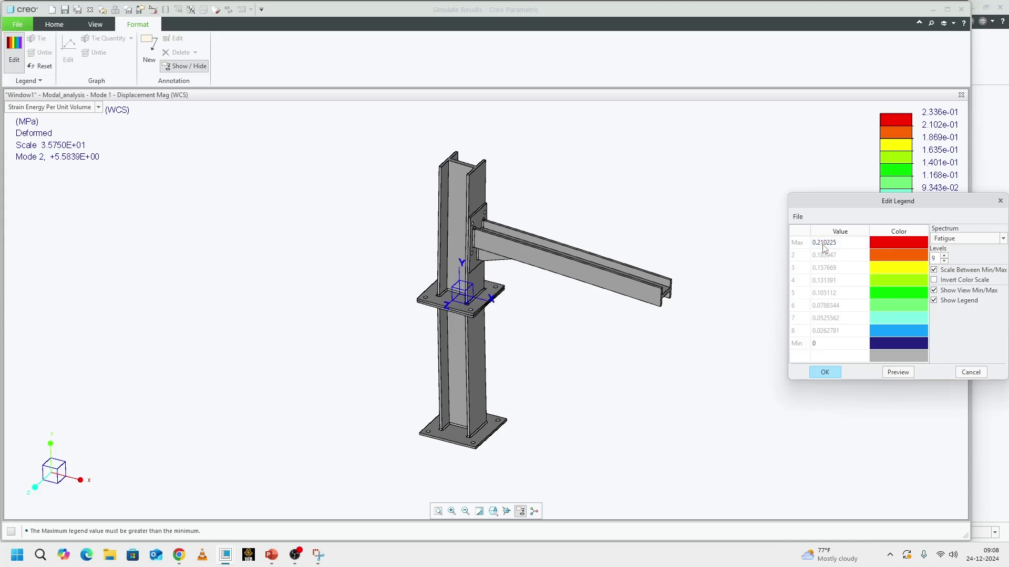
double_click(844, 243)
type("0.002")
key("Return")
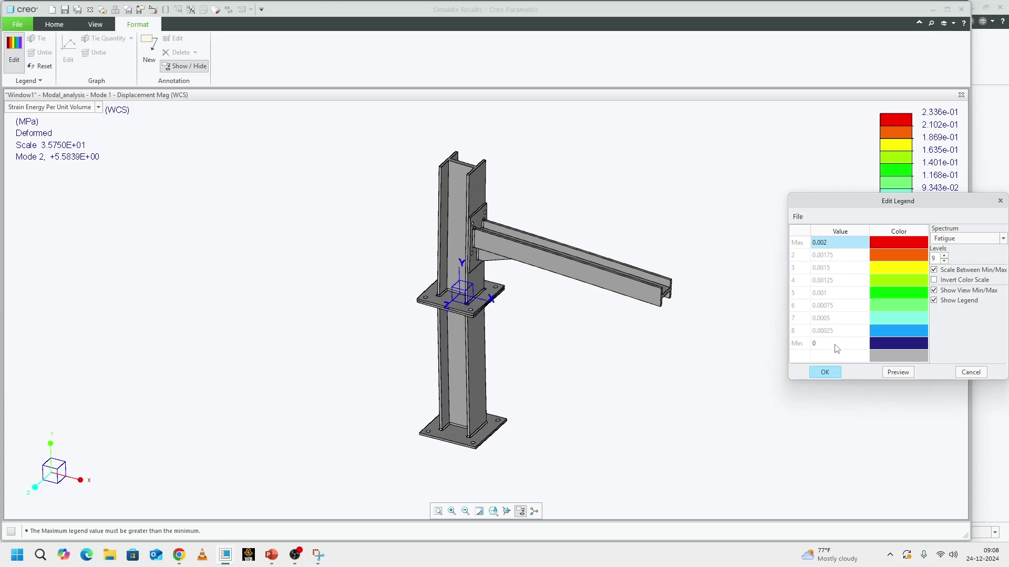
left_click(834, 373)
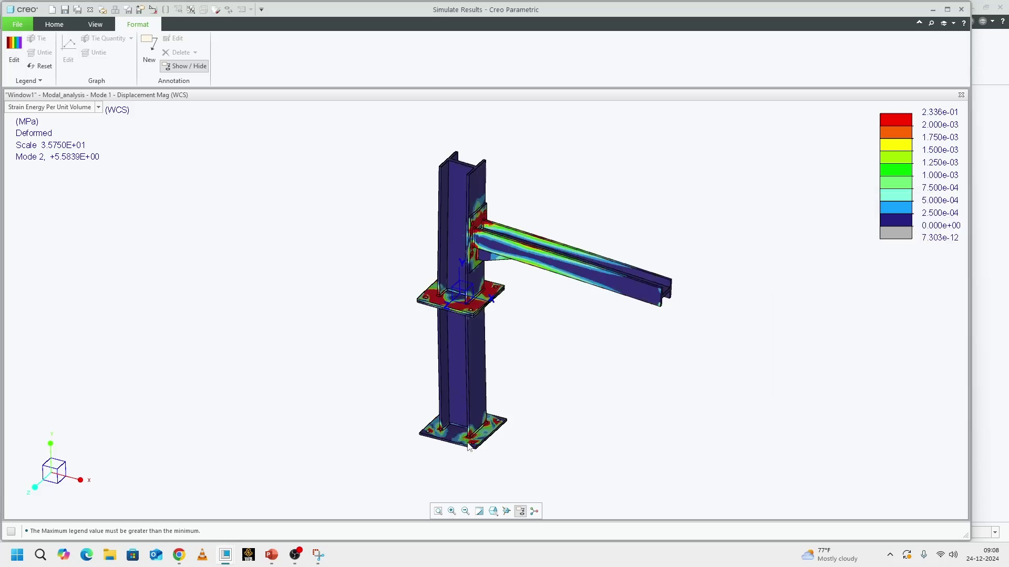
Raise the strain-energy legend maximum to 0.02 and apply it
scroll(469, 445, "up", 5)
scroll(470, 441, "down", 4)
scroll(471, 436, "up", 2)
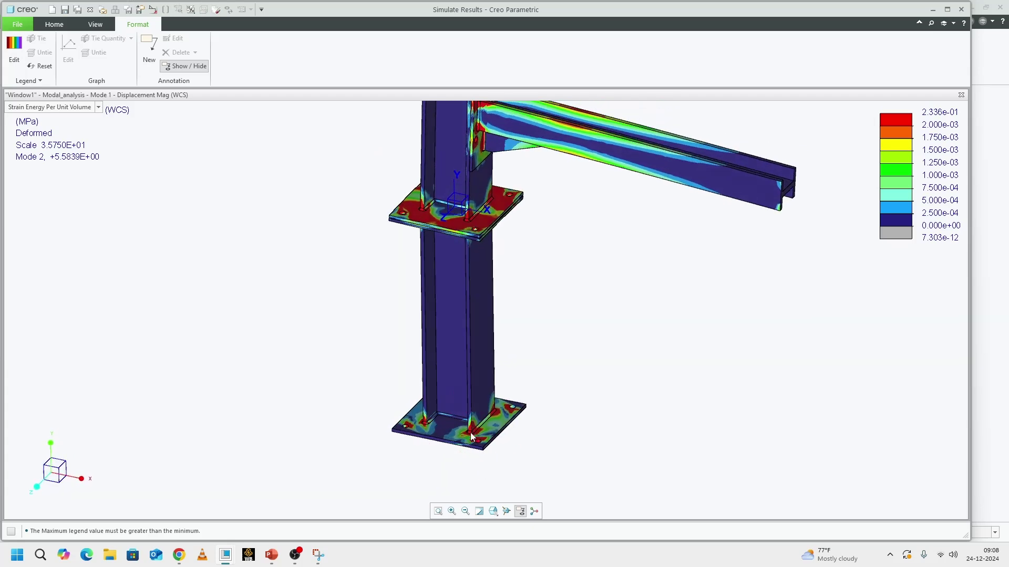
scroll(471, 436, "up", 3)
scroll(486, 421, "down", 3)
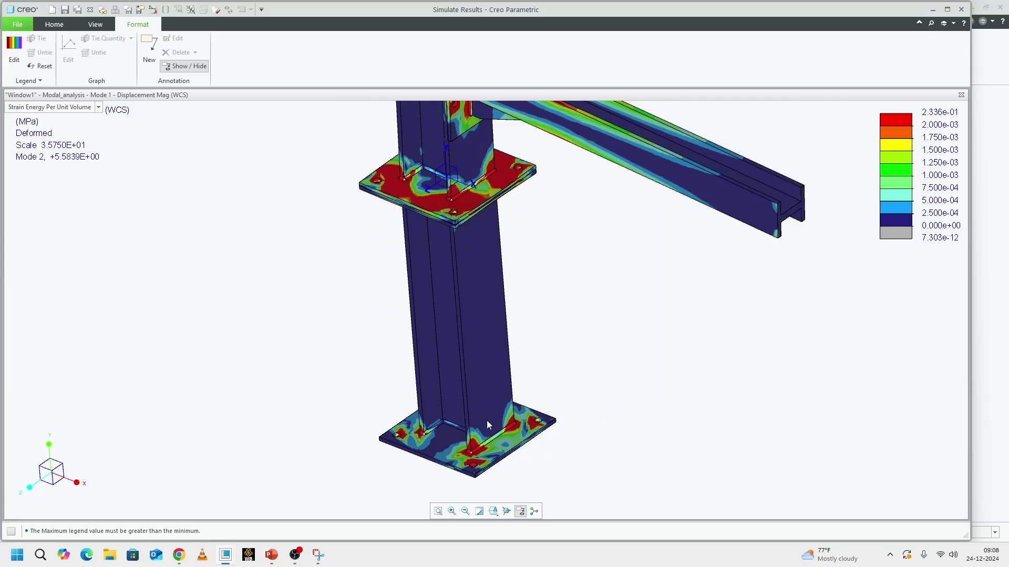
scroll(487, 419, "down", 3)
scroll(487, 418, "up", 2)
scroll(487, 418, "down", 2)
left_click(14, 48)
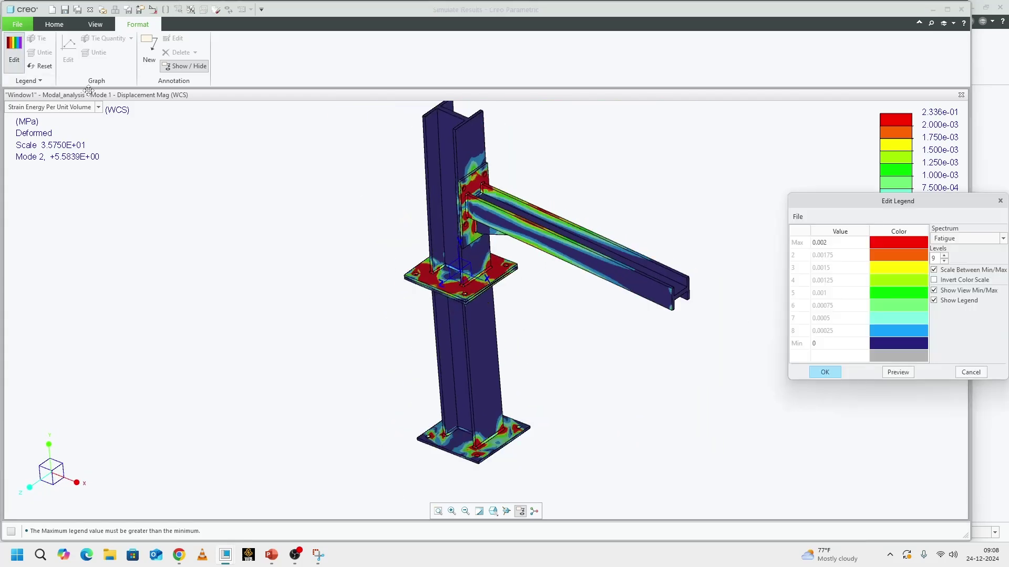
double_click(828, 243)
type("0.02")
key("Return")
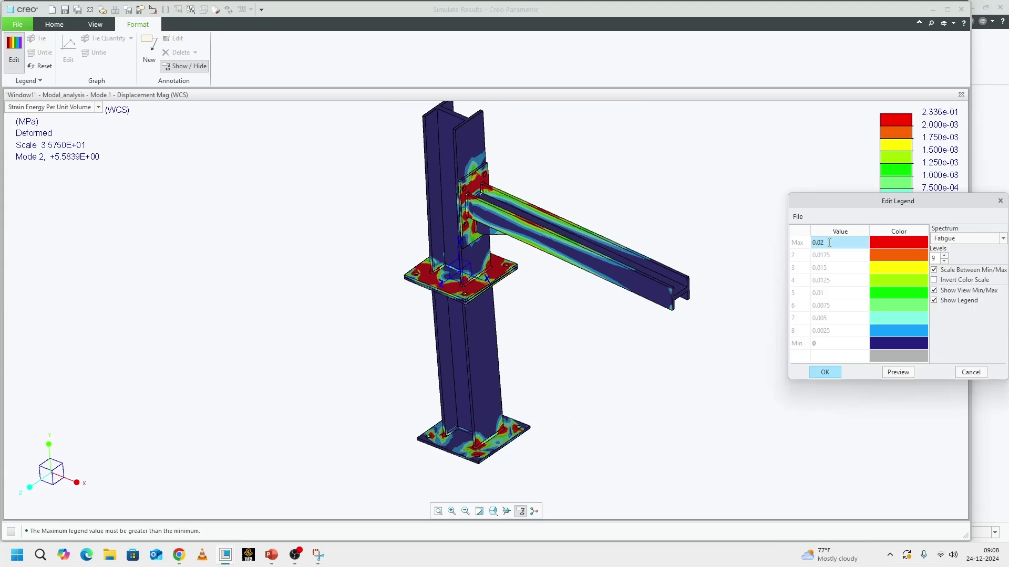
left_click(824, 372)
scroll(533, 412, "up", 6)
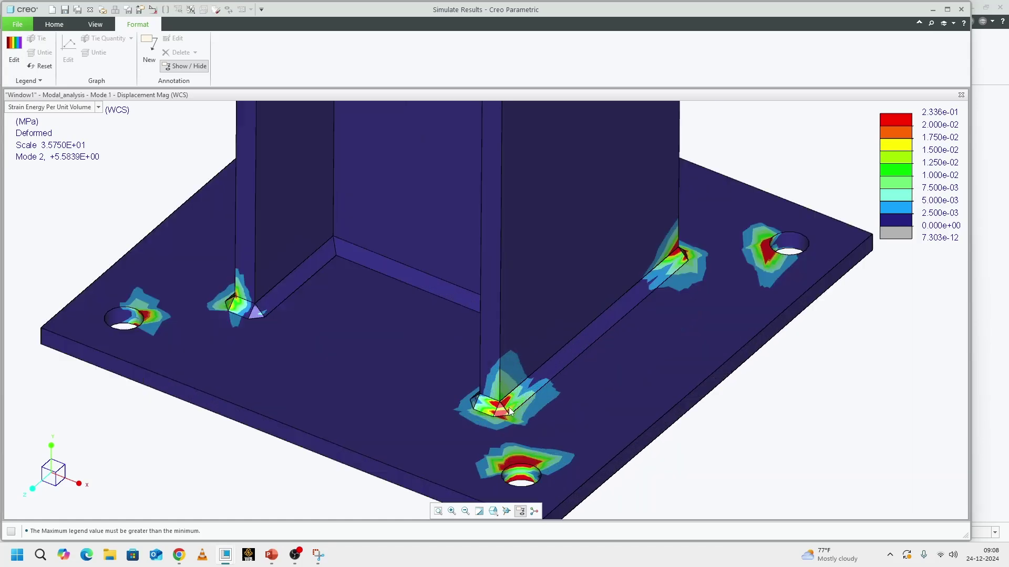
scroll(509, 412, "down", 6)
Turn on Animate in the result window definition and show the animated Mode 2 shape
double_click(541, 336)
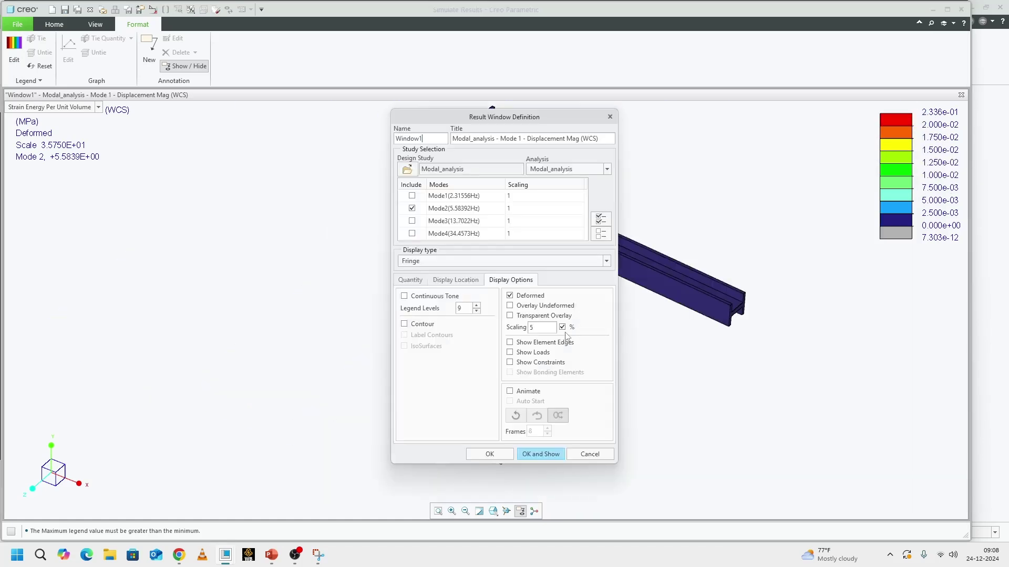
left_click(510, 391)
left_click(541, 454)
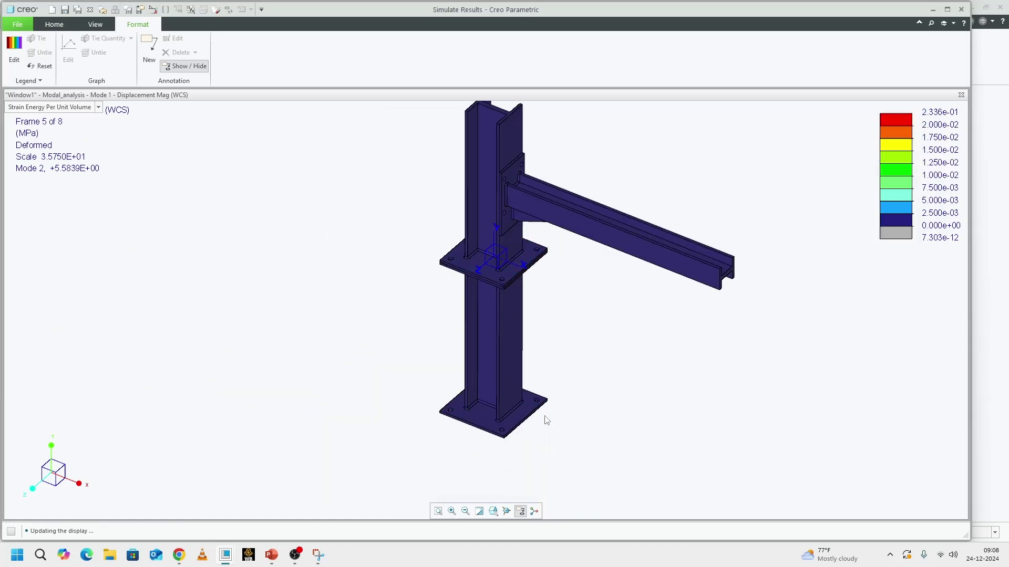
Orbit and zoom around the animated beam-column, ending on an oblique top view
mouse_move(535, 418)
middle_mouse_down()
mouse_move(490, 348)
mouse_move(521, 342)
mouse_move(507, 325)
mouse_move(545, 298)
mouse_move(468, 366)
middle_mouse_up()
scroll(509, 332, "up", 6)
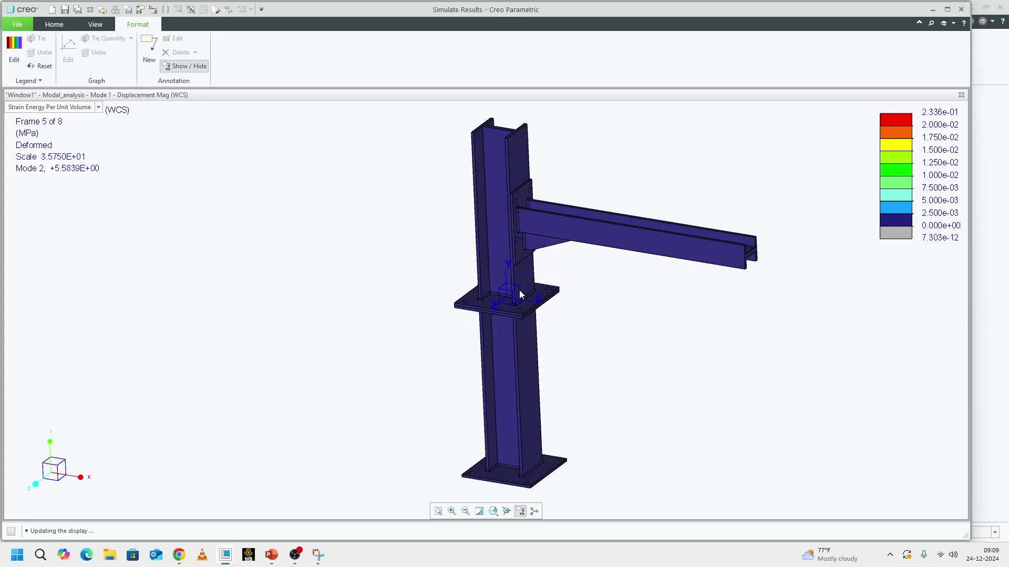
scroll(506, 362, "down", 6)
middle_click_drag(507, 353, 574, 360)
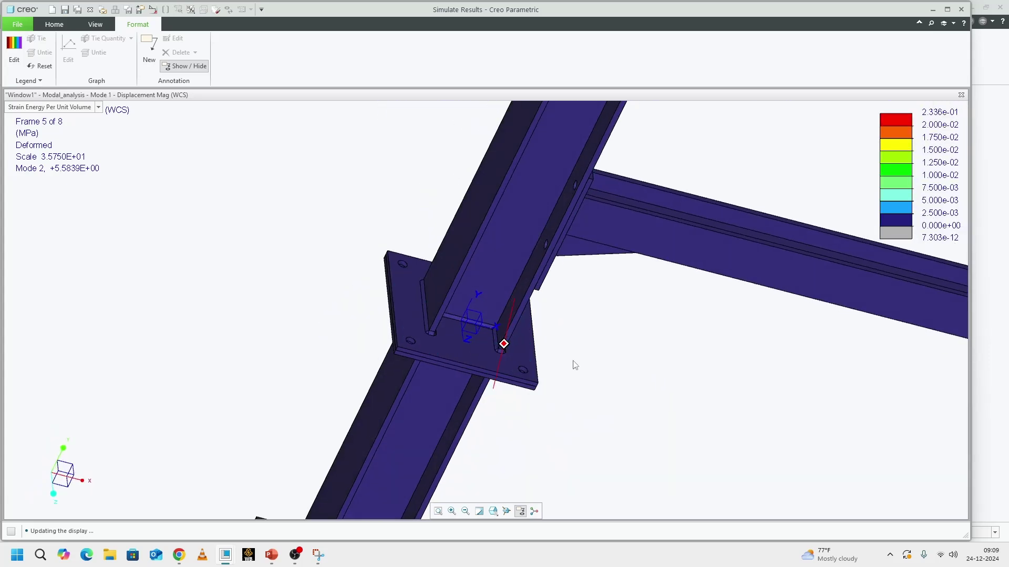
scroll(504, 357, "up", 7)
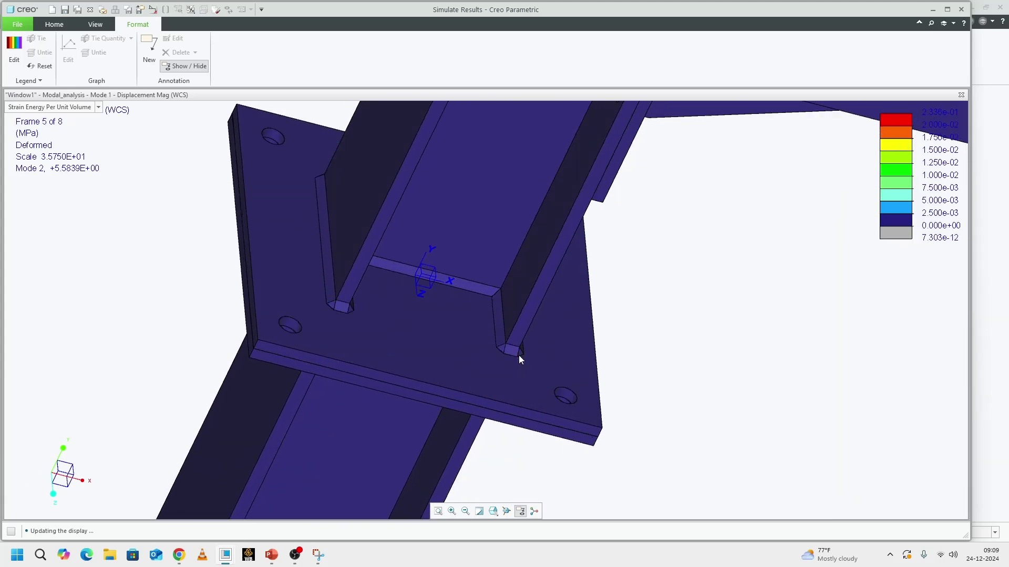
scroll(311, 306, "down", 5)
middle_click_drag(477, 345, 505, 360)
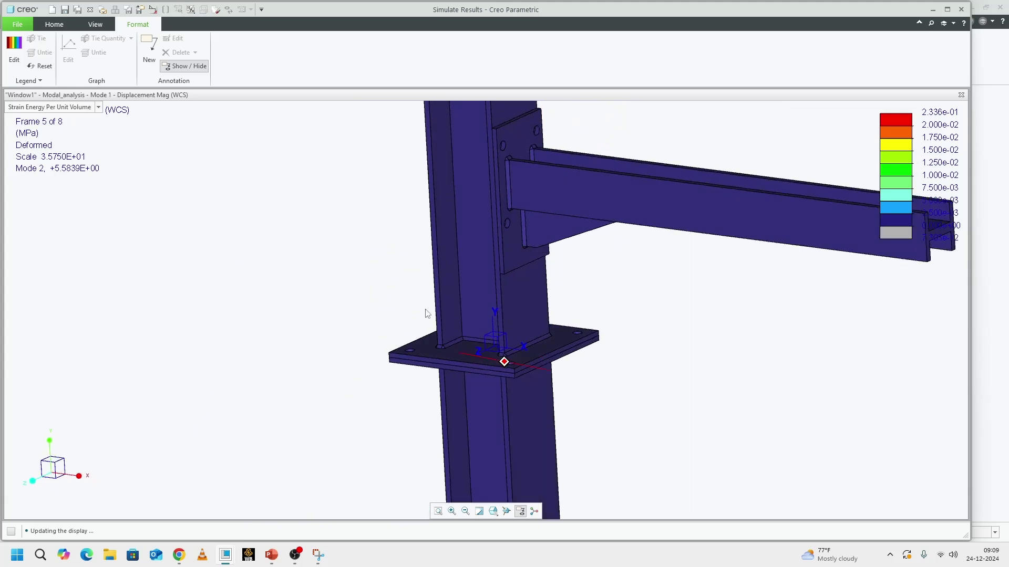
scroll(453, 366, "up", 4)
scroll(452, 366, "down", 3)
scroll(477, 261, "up", 3)
middle_click_drag(477, 262, 451, 282)
scroll(490, 296, "up", 4)
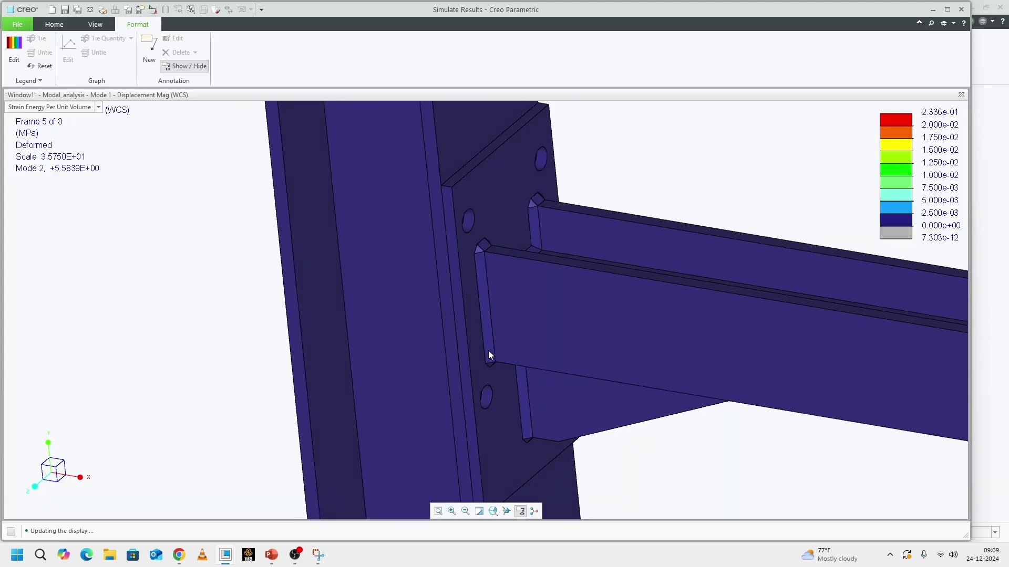
scroll(474, 229, "down", 5)
mouse_move(480, 452)
middle_mouse_down()
mouse_move(488, 432)
mouse_move(484, 474)
mouse_move(496, 446)
middle_mouse_up()
scroll(484, 475, "up", 4)
scroll(496, 446, "up", 6)
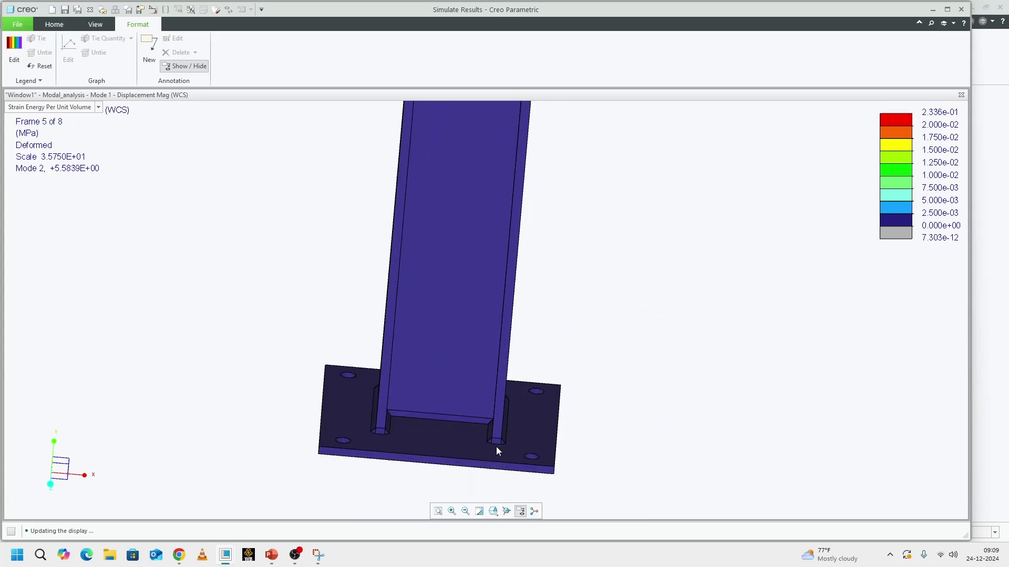
key("ctrl+d")
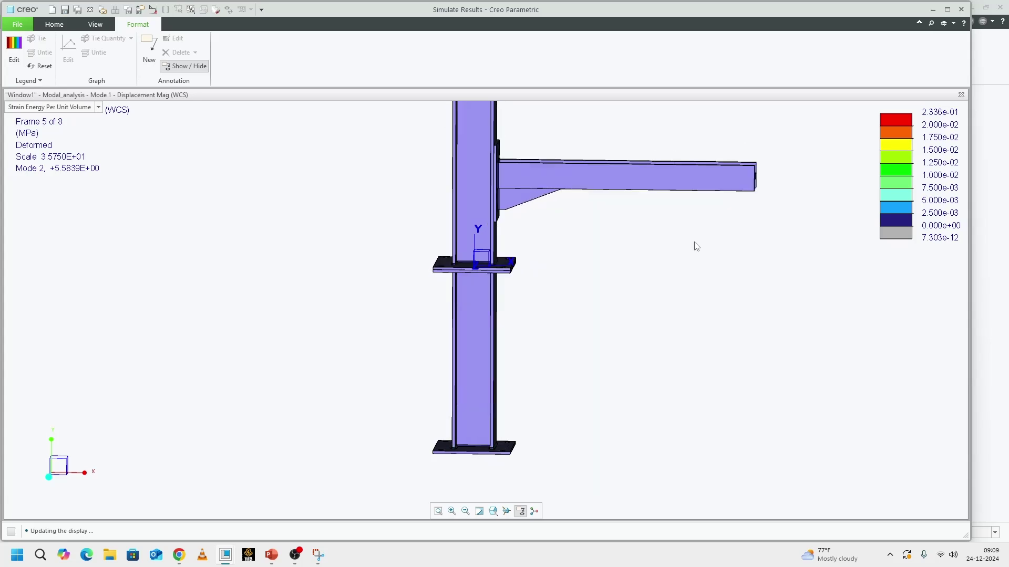
scroll(499, 310, "down", 2)
scroll(464, 244, "up", 3)
mouse_move(464, 243)
middle_mouse_down()
mouse_move(447, 298)
mouse_move(473, 322)
middle_mouse_up()
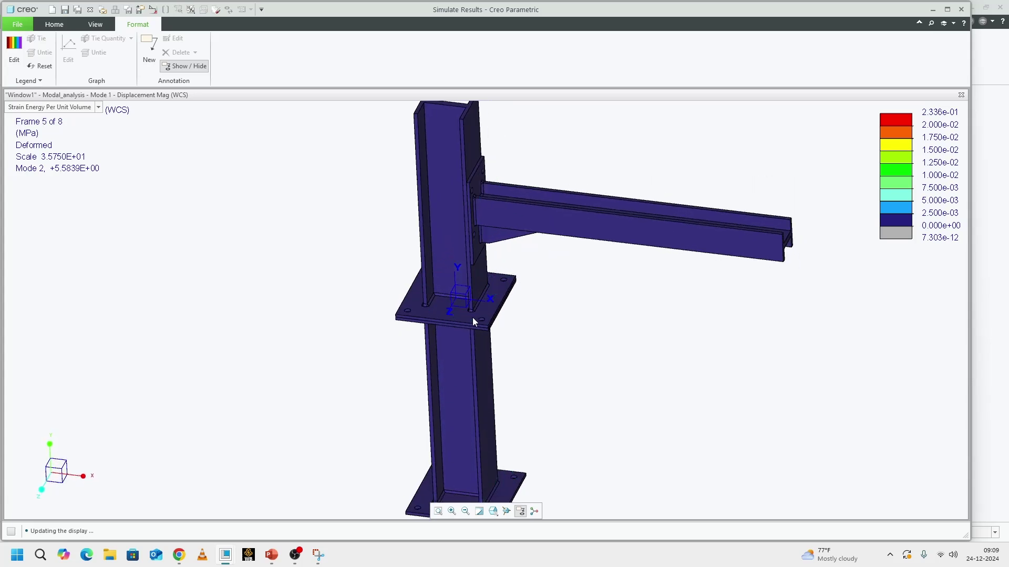
scroll(480, 307, "down", 1)
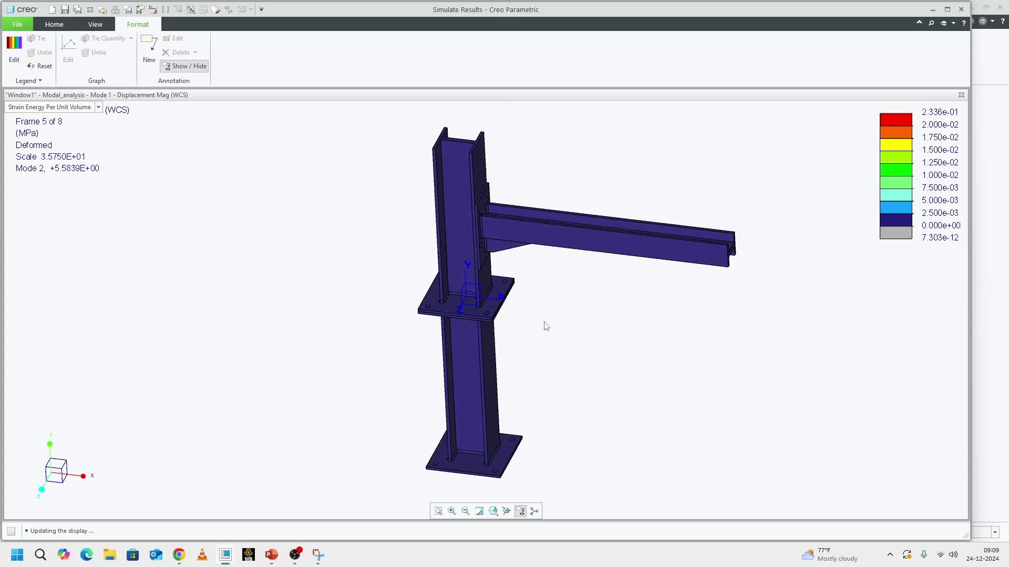
Redisplay Mode 2 strain energy as a static fringe plot and zoom in
left_click(547, 455)
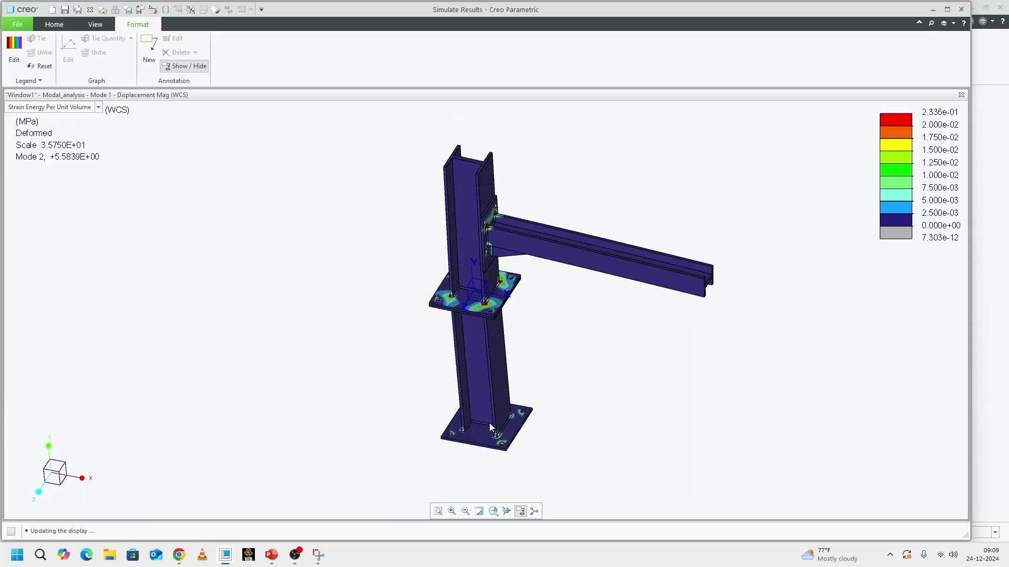
scroll(490, 424, "up", 4)
scroll(480, 446, "up", 2)
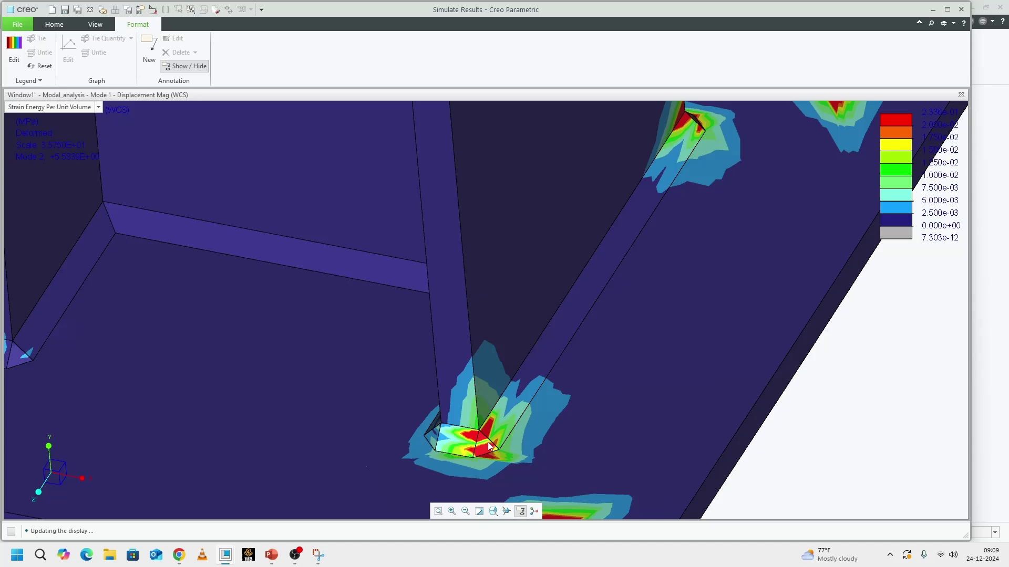
scroll(484, 446, "down", 7)
scroll(449, 213, "up", 4)
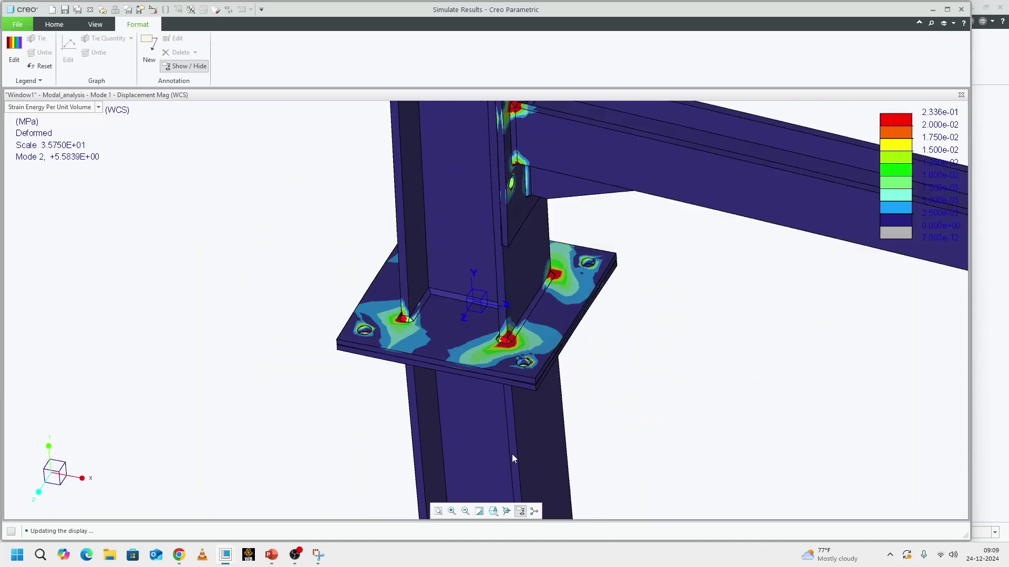
scroll(512, 399, "down", 5)
scroll(524, 293, "up", 5)
scroll(504, 284, "up", 1)
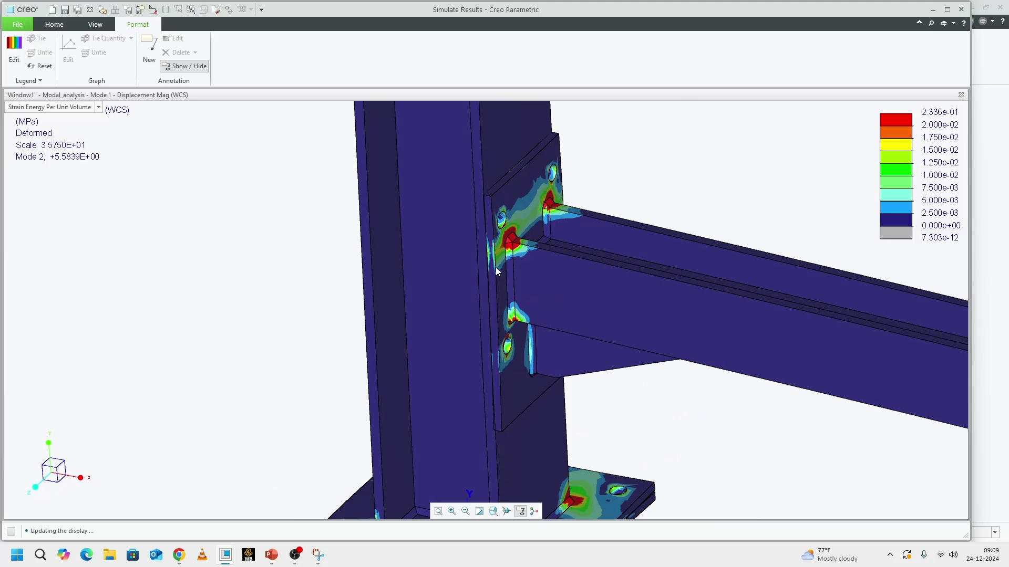
scroll(505, 252, "down", 4)
scroll(540, 235, "up", 2)
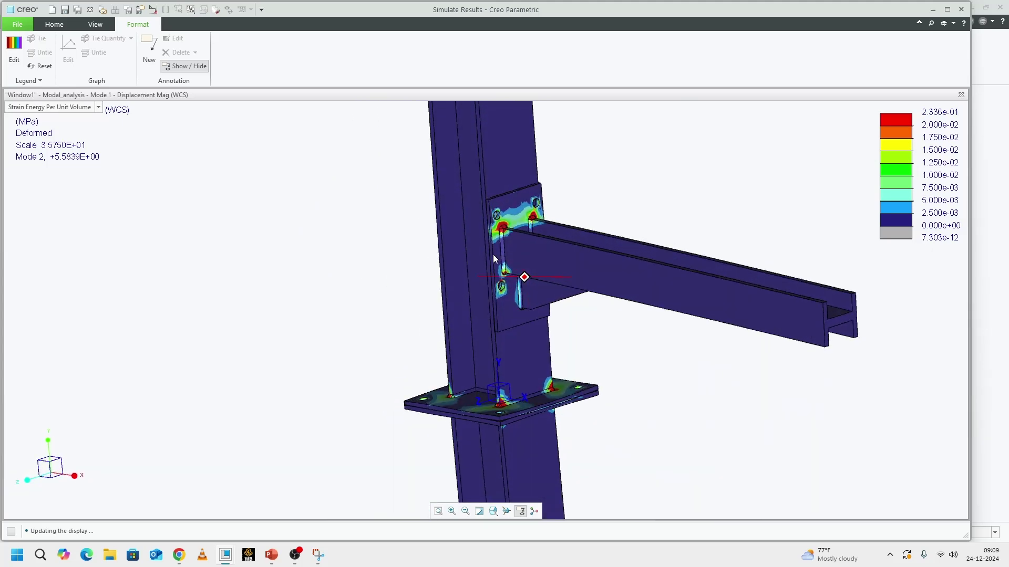
scroll(497, 284, "down", 2)
Orbit to inspect the upper beam connection and the base plate's top face
mouse_move(504, 308)
middle_mouse_down()
mouse_move(384, 325)
mouse_move(566, 369)
mouse_move(519, 365)
mouse_move(573, 368)
mouse_move(534, 348)
middle_mouse_up()
scroll(617, 458, "up", 5)
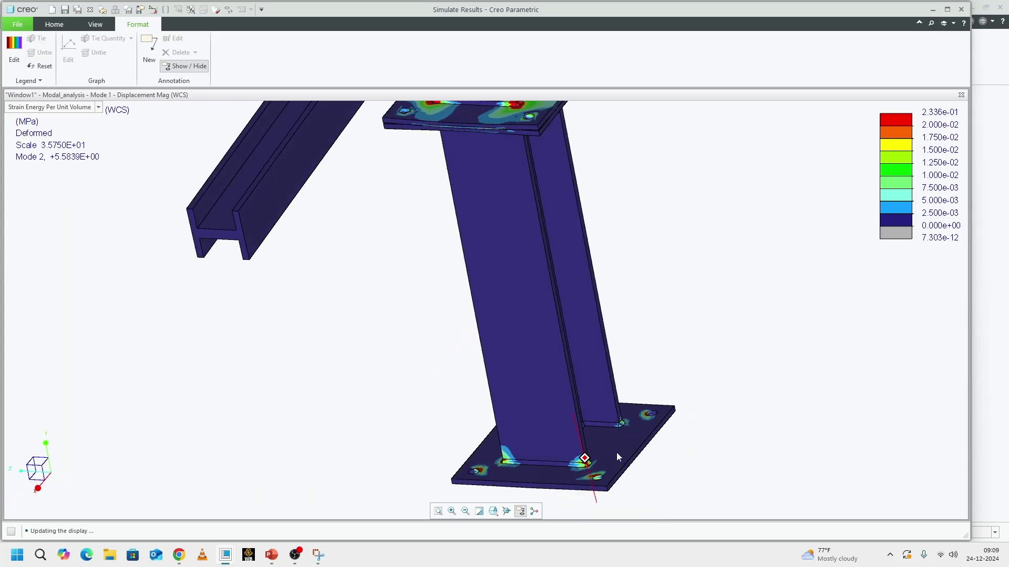
middle_click_drag(616, 452, 481, 236)
scroll(523, 273, "up", 3)
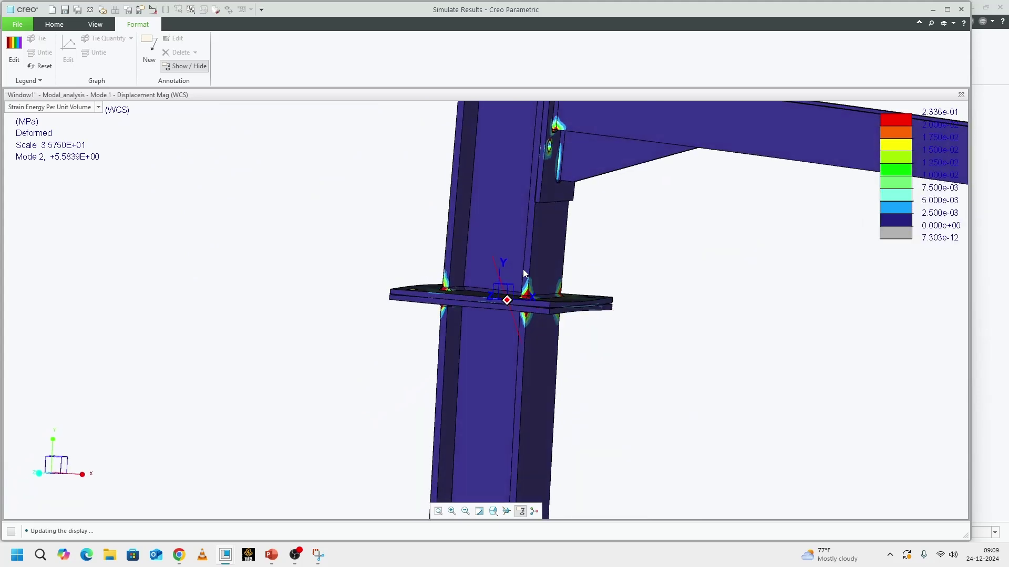
middle_click_drag(523, 273, 535, 238)
scroll(522, 177, "up", 2)
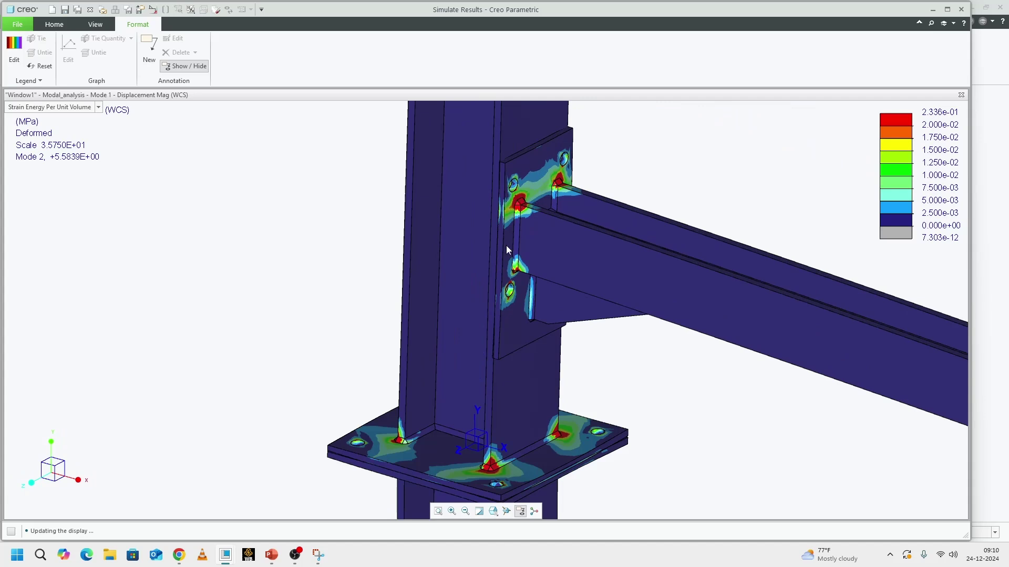
Exit the results without saving and close the Analyses and Design Studies list
left_click(961, 9)
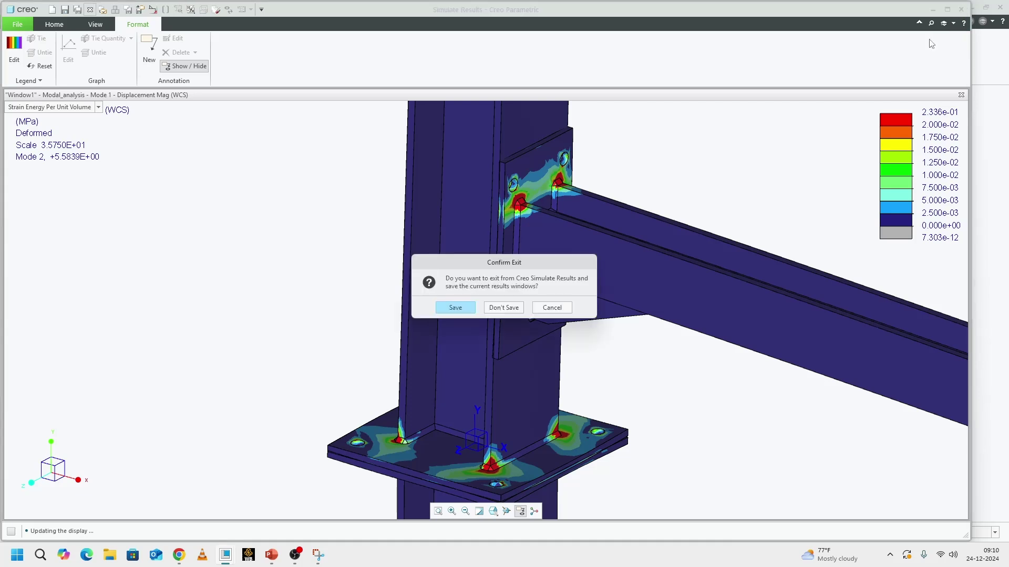
left_click(501, 310)
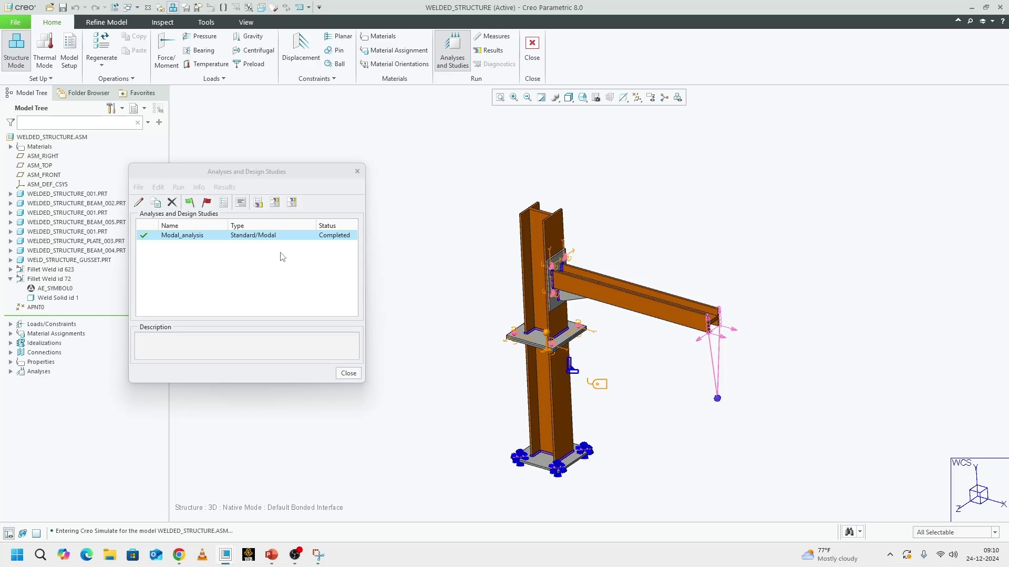
left_click(357, 374)
middle_click_drag(605, 398, 402, 358)
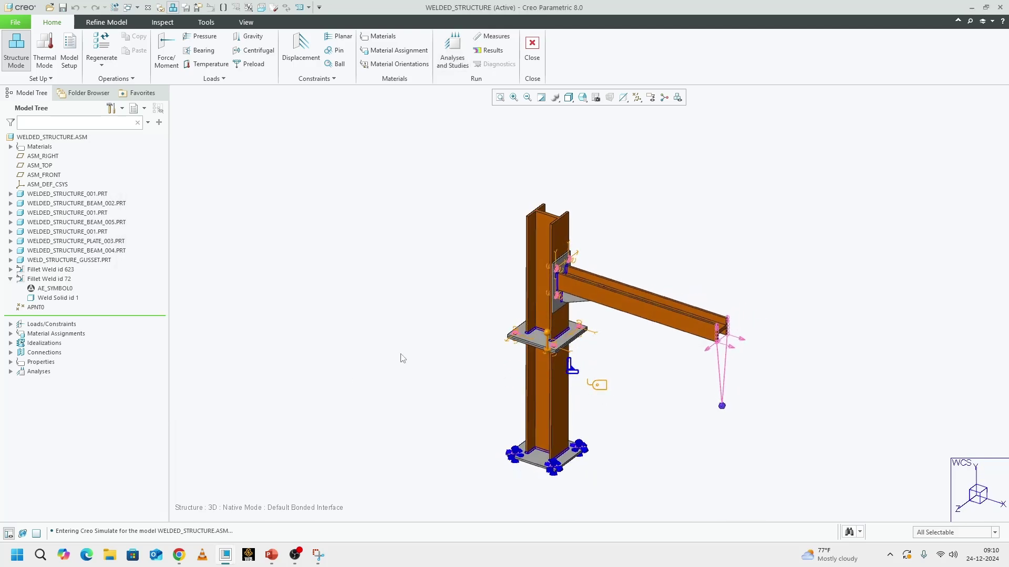
Start a new measure WELD_1 for Max Principal stress over selected geometry
left_click(491, 36)
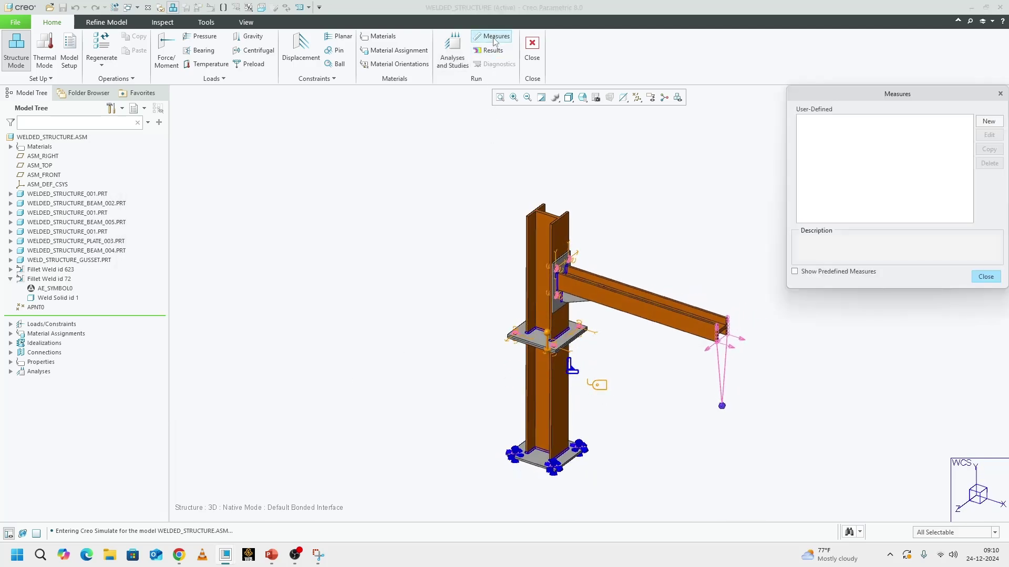
left_click(989, 121)
key("Caps_Lock")
type("WELD_1")
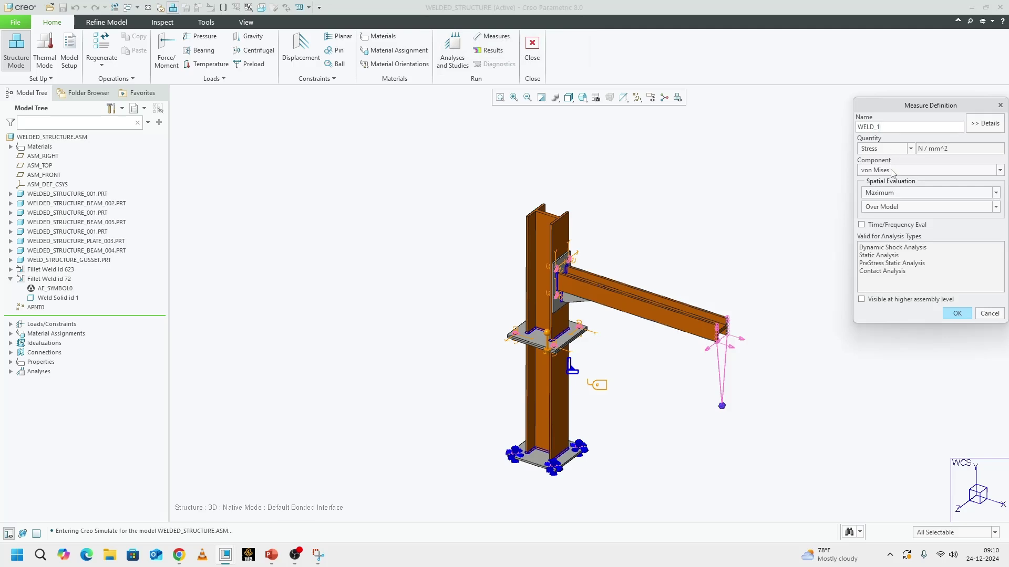
left_click(891, 170)
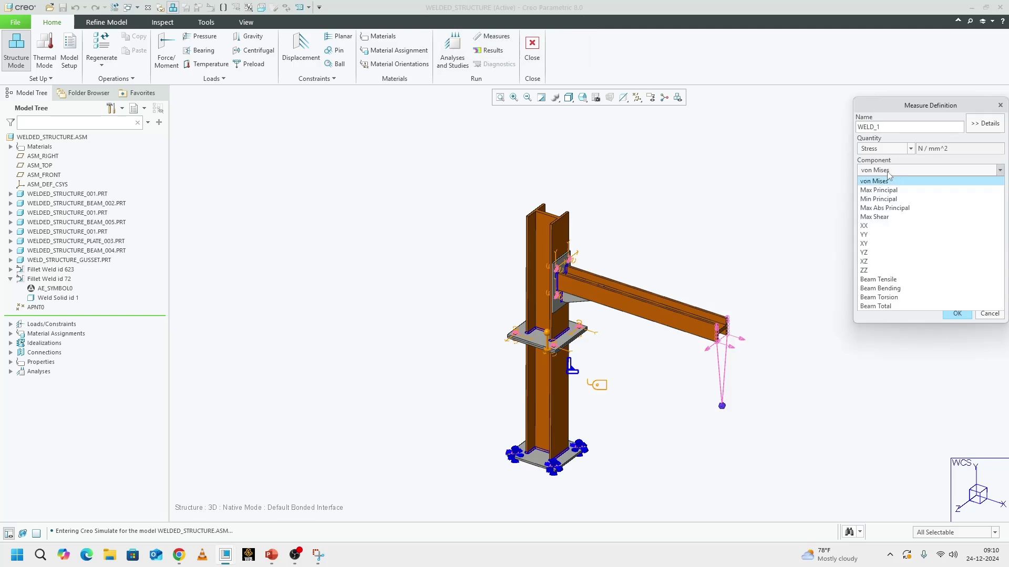
left_click(892, 191)
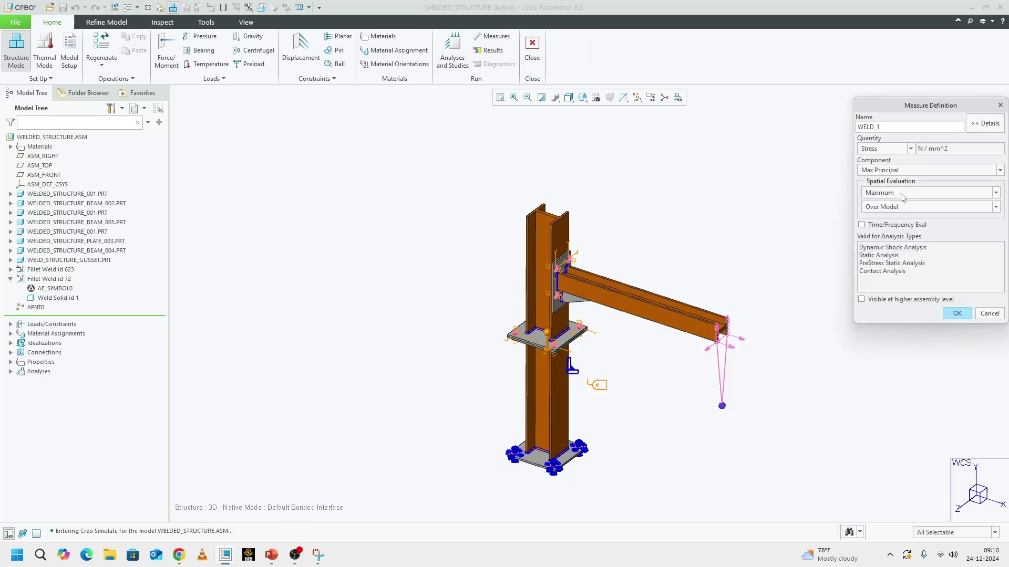
left_click(940, 148)
left_click(911, 207)
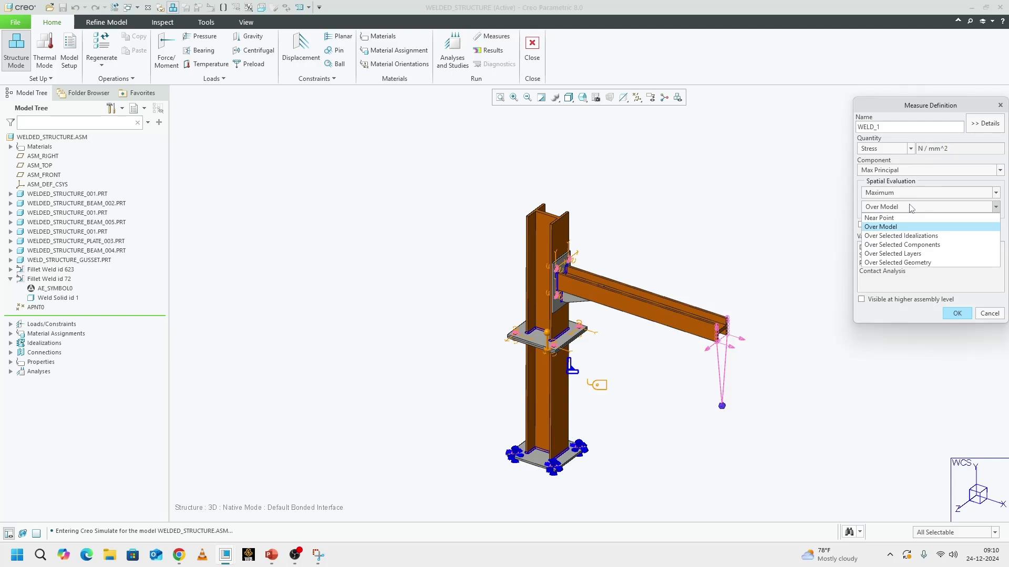
left_click(918, 264)
Select the column-base weld faces as the measure's geometry
left_click(872, 231)
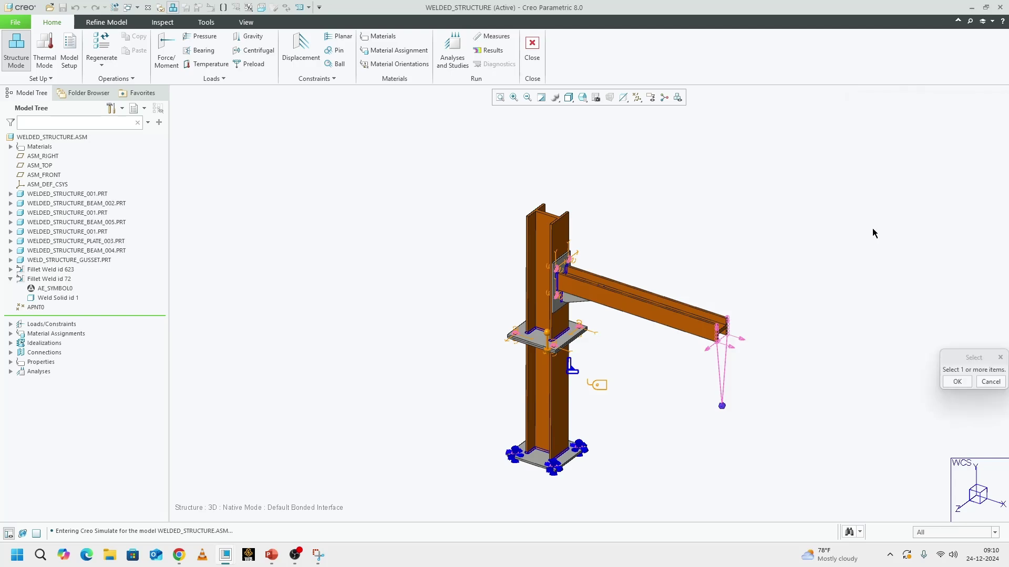
scroll(551, 324, "down", 2)
scroll(551, 324, "up", 3)
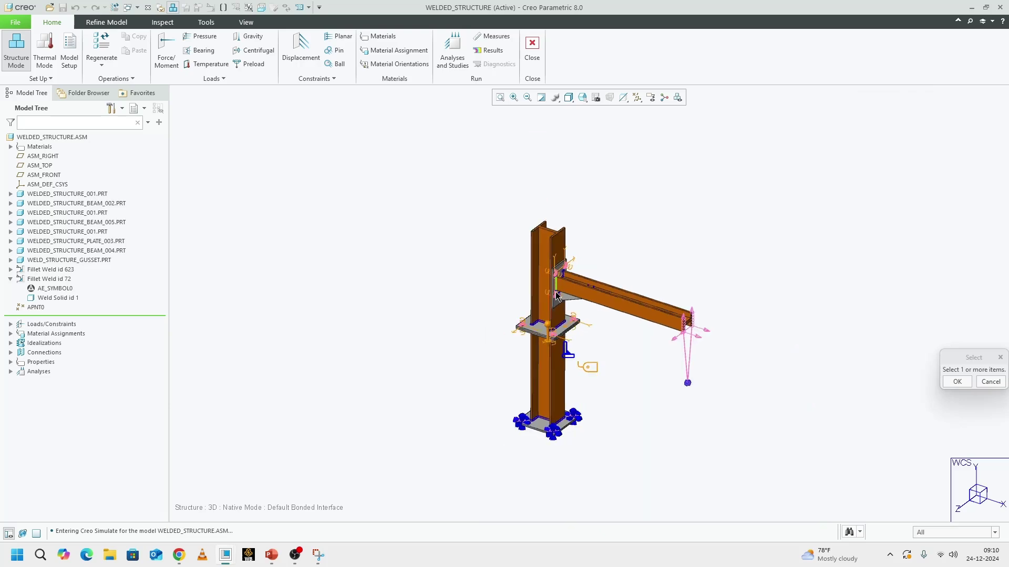
scroll(543, 389, "down", 3)
scroll(534, 361, "down", 3)
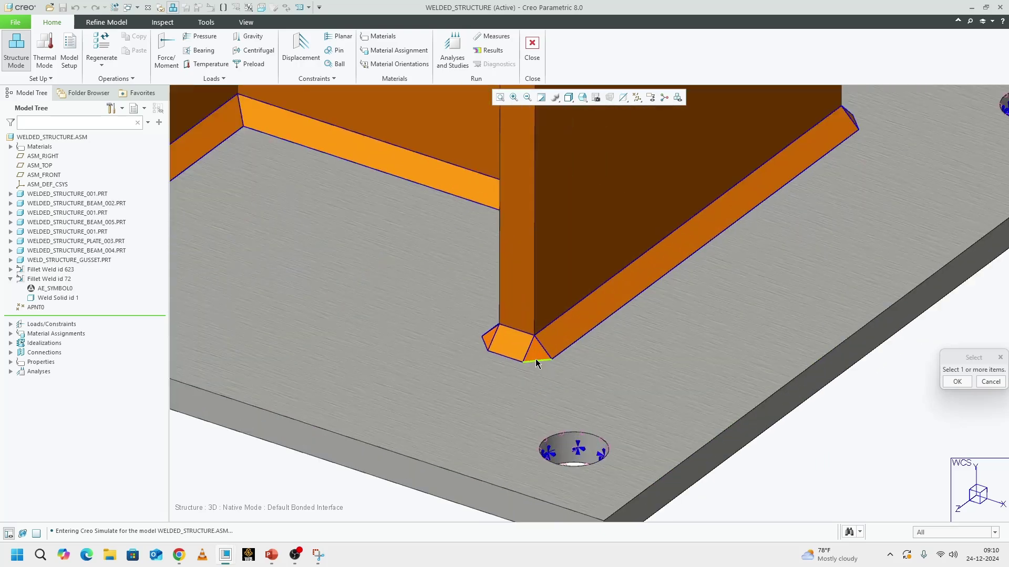
left_click(506, 344)
scroll(480, 338, "down", 2)
scroll(522, 376, "up", 5)
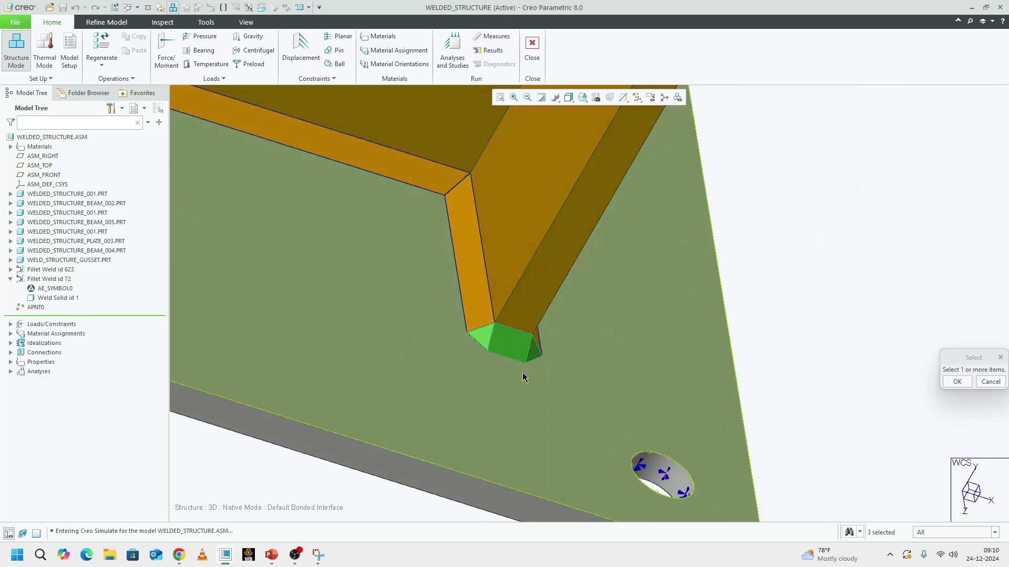
middle_click_drag(513, 364, 541, 367)
scroll(540, 367, "down", 5)
left_click(476, 332)
scroll(475, 336, "up", 3)
left_click(428, 360)
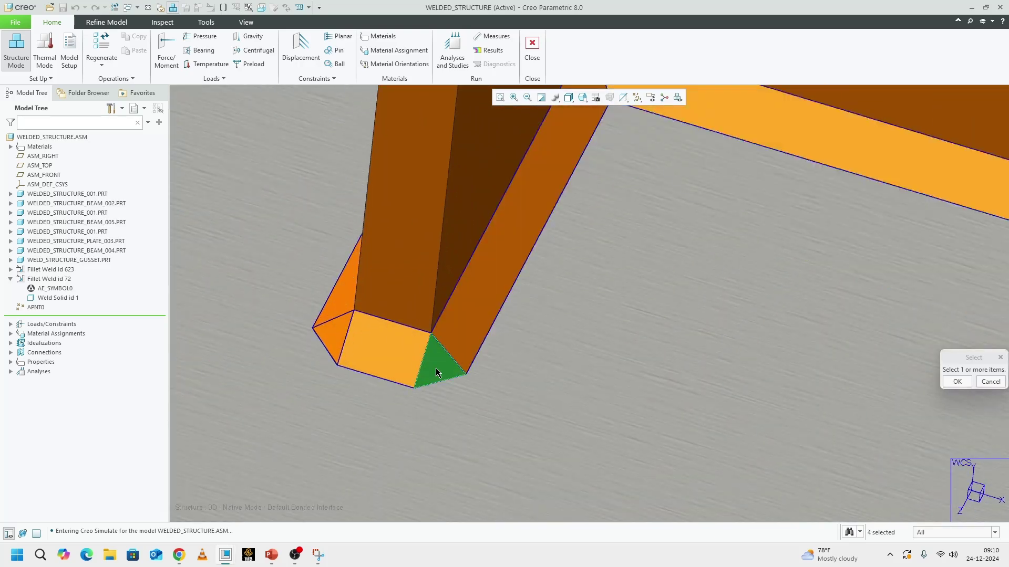
scroll(405, 347, "down", 2)
left_click(382, 338)
scroll(347, 372, "up", 5)
scroll(376, 360, "up", 3)
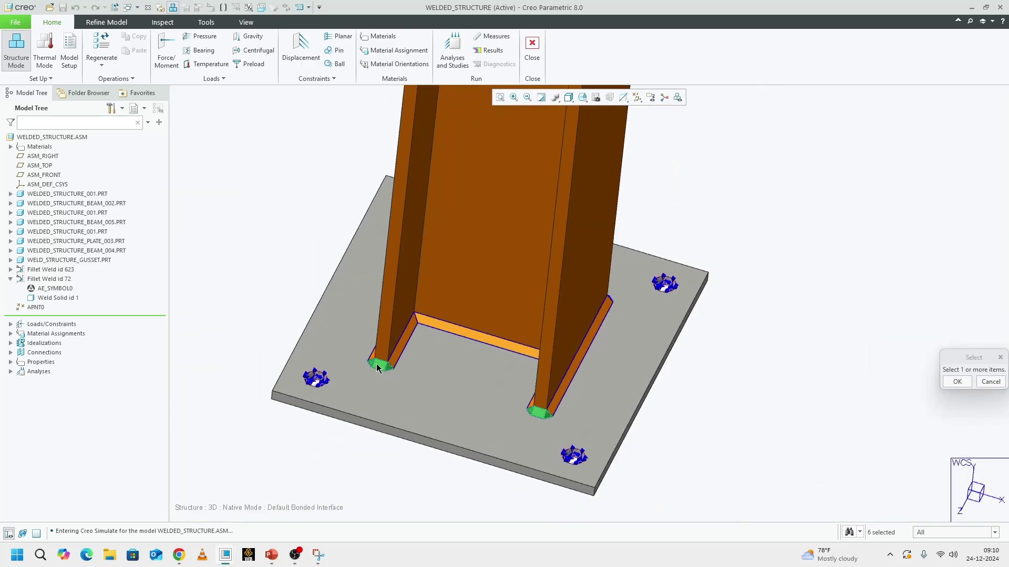
middle_click_drag(376, 361, 455, 383)
scroll(480, 399, "down", 1)
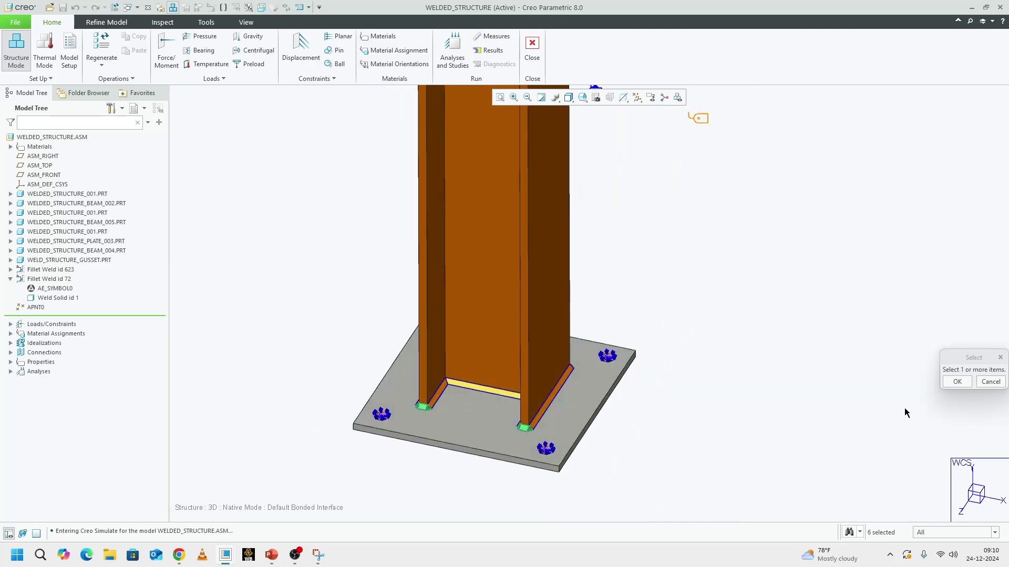
left_click(971, 388)
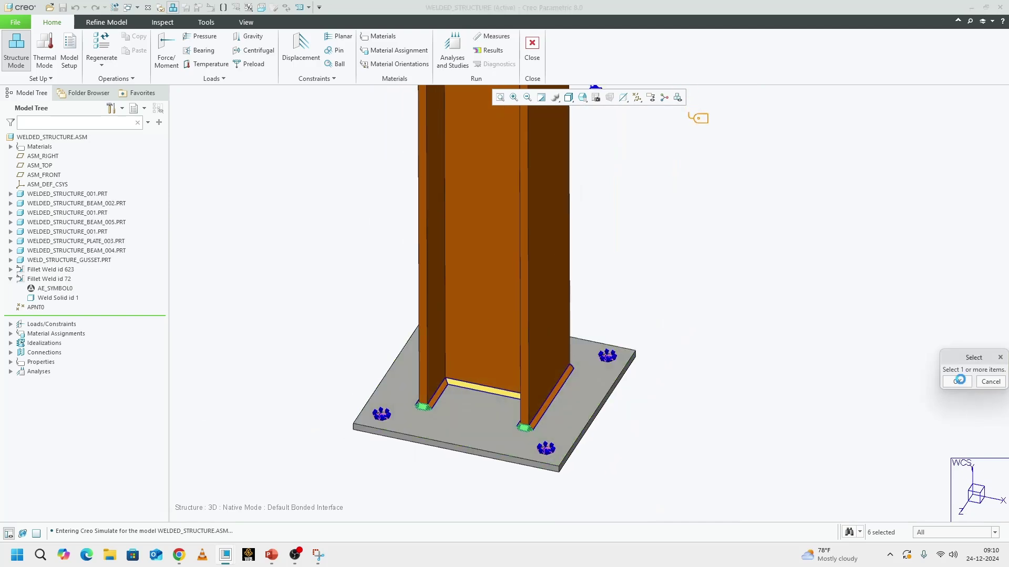
left_click(957, 380)
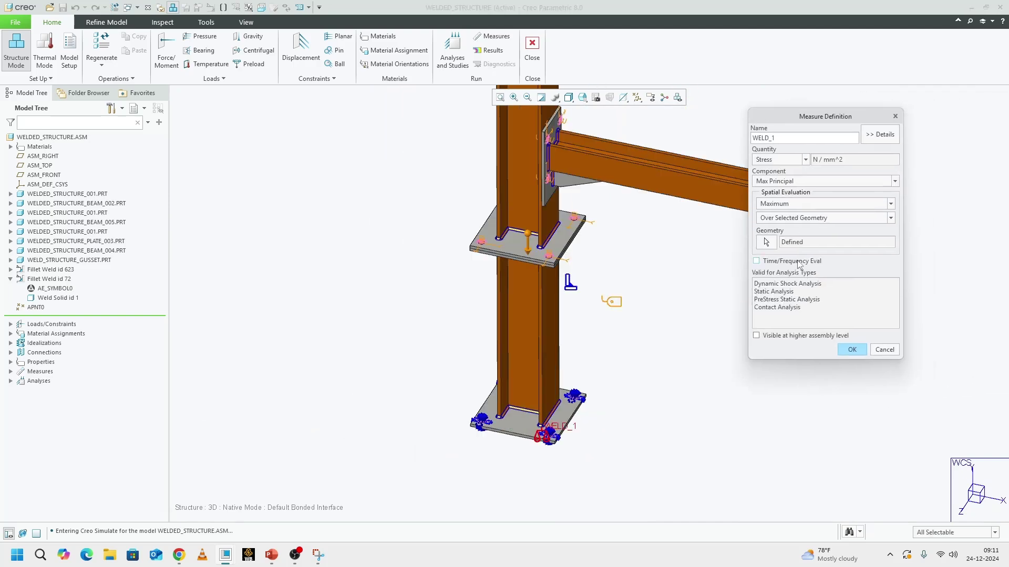
Enable Time/Frequency Eval with Dynamic Evaluation At Each Step and finish WELD_1
left_click(799, 262)
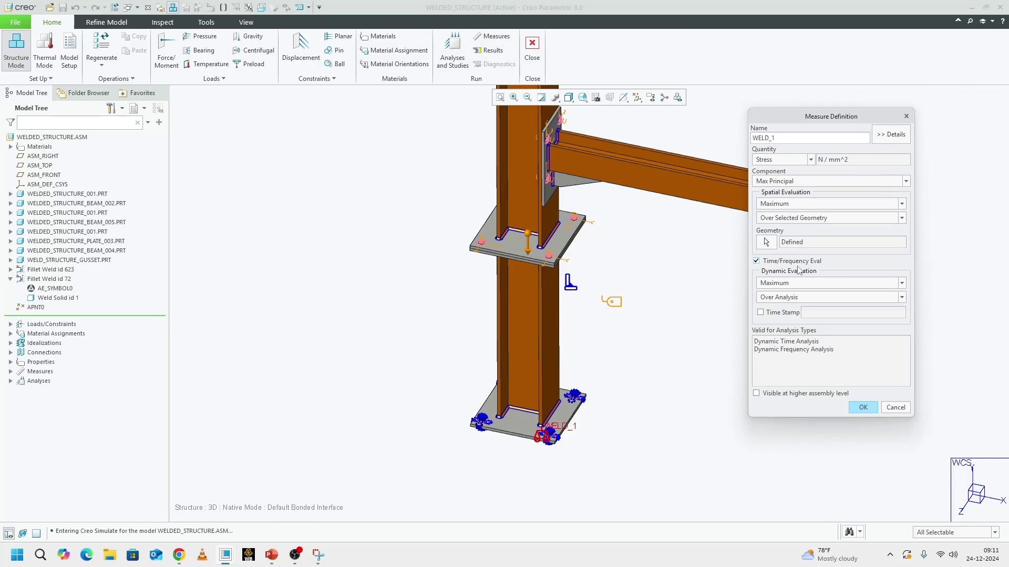
left_click(804, 298)
left_click(806, 285)
left_click(804, 284)
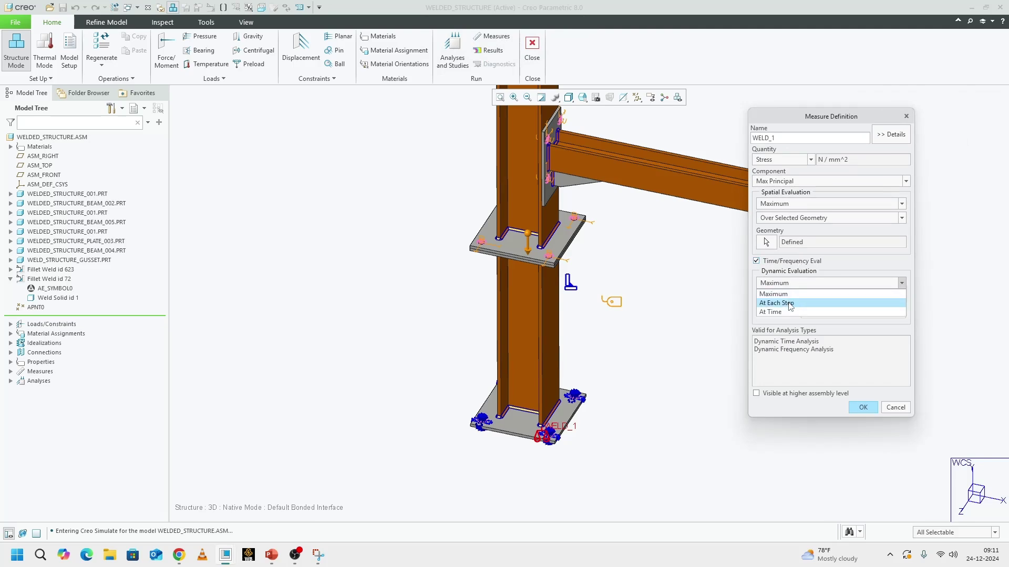
left_click(790, 304)
mouse_move(577, 389)
middle_mouse_down()
mouse_move(562, 388)
mouse_move(572, 386)
middle_mouse_up()
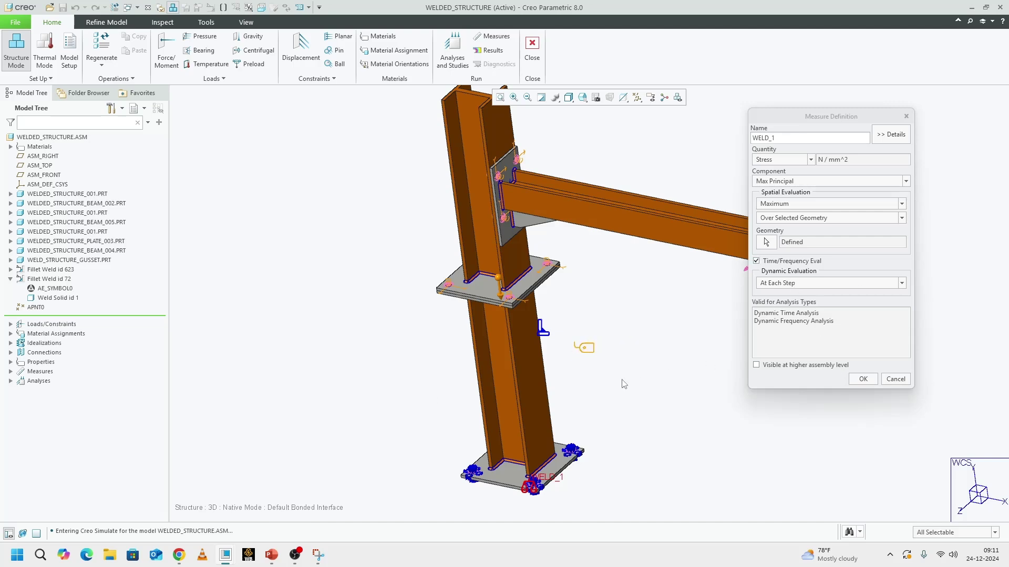
left_click(862, 378)
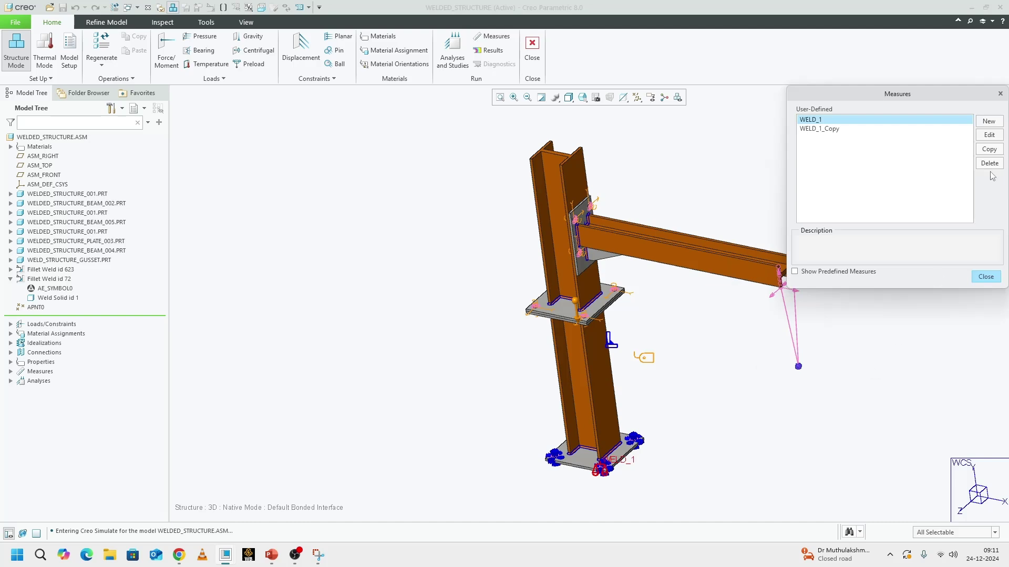
Delete WELD_1_Copy, copy WELD_1 again and rename the copy to WELD_2
left_click(841, 129)
left_click(989, 164)
left_click(990, 149)
left_click(989, 136)
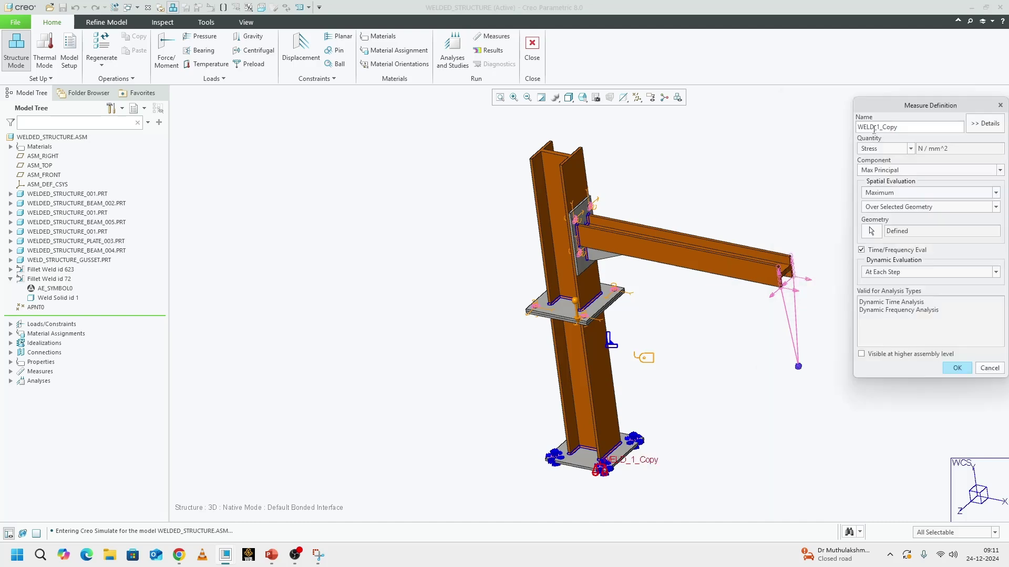
left_click_drag(879, 126, 905, 125)
key("BackSpace")
key("BackSpace")
Re-pick WELD_2's geometry as the beam-to-plate connection weld faces and confirm
left_click(873, 234)
middle_click_drag(656, 320, 604, 252)
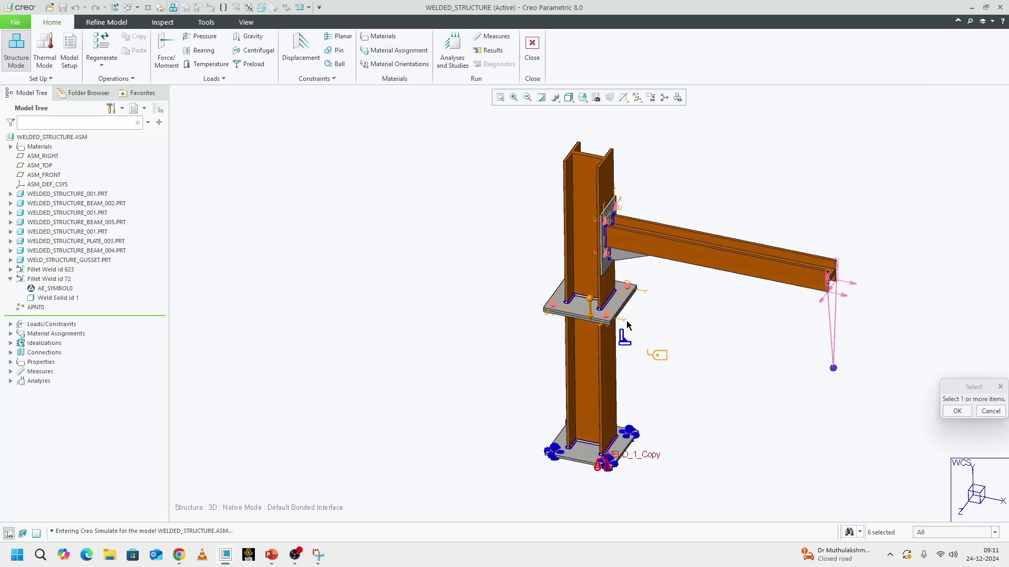
scroll(588, 231, "down", 8)
scroll(574, 230, "down", 3)
left_click(565, 216, "ctrl")
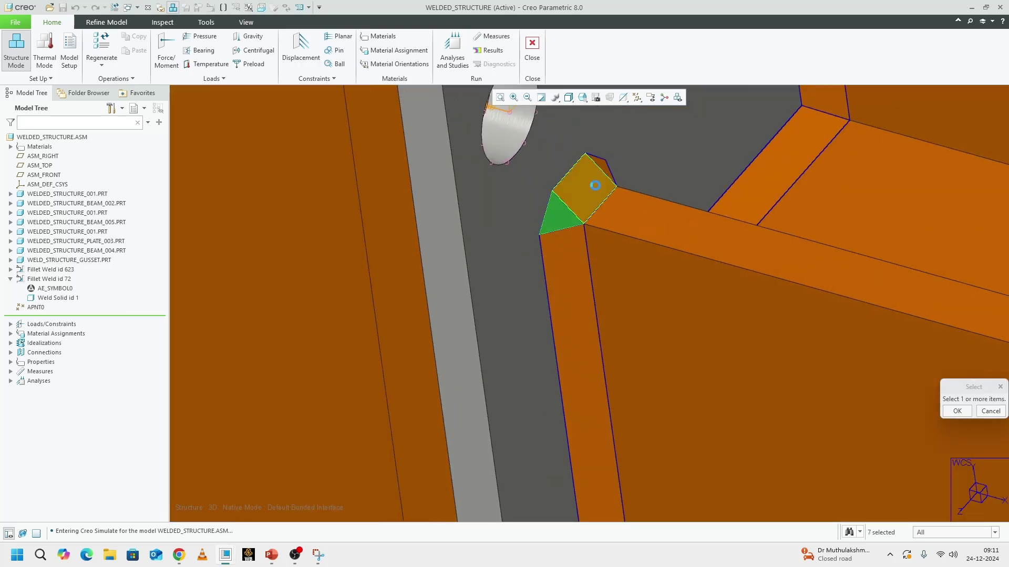
scroll(583, 194, "down", 3)
scroll(663, 281, "up", 5)
scroll(672, 221, "down", 3)
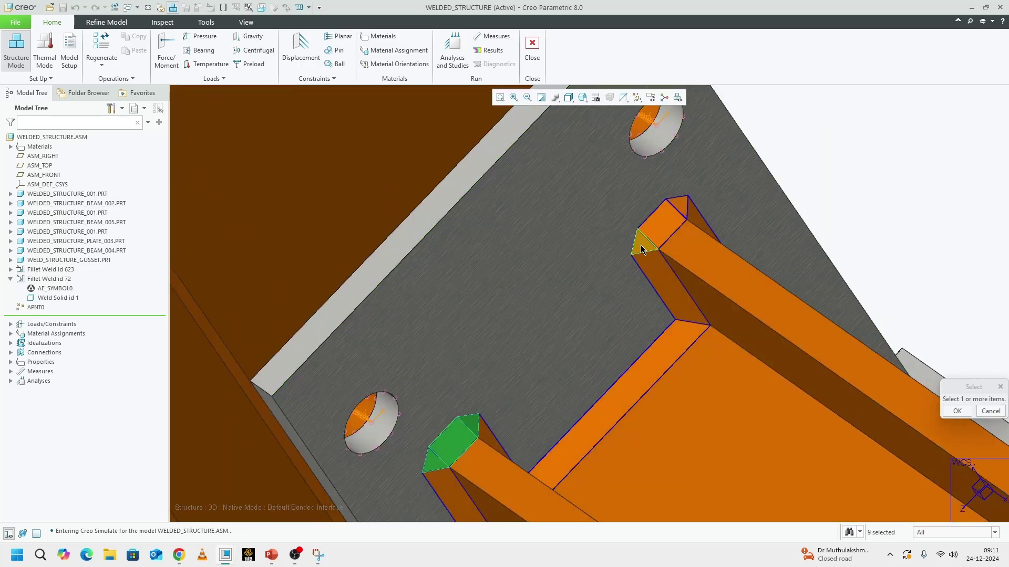
left_click(661, 223, "ctrl")
left_click(684, 207, "ctrl")
scroll(685, 206, "up", 6)
middle_click_drag(685, 206, 788, 315)
left_click(954, 412)
scroll(569, 298, "up", 5)
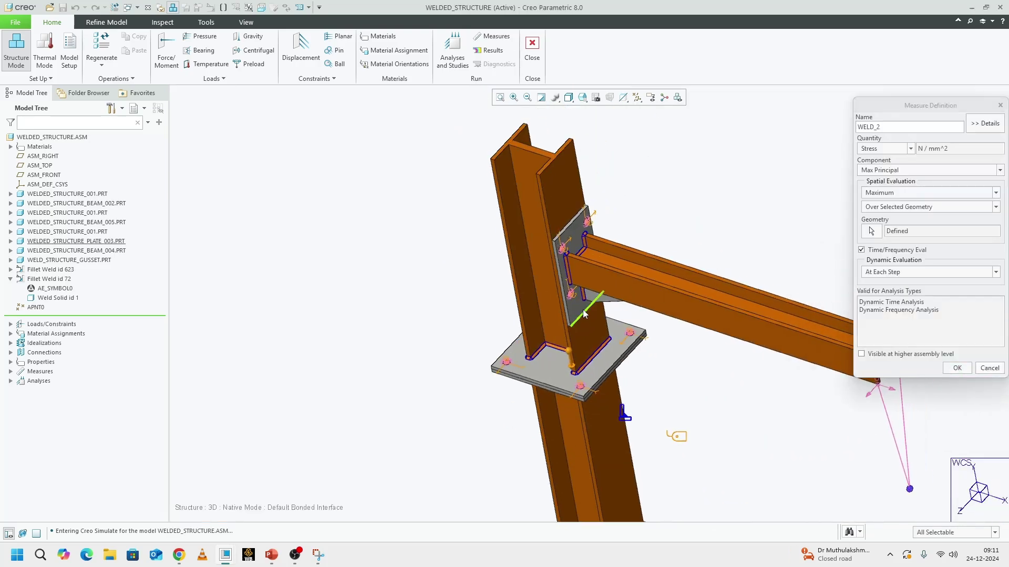
scroll(640, 336, "down", 3)
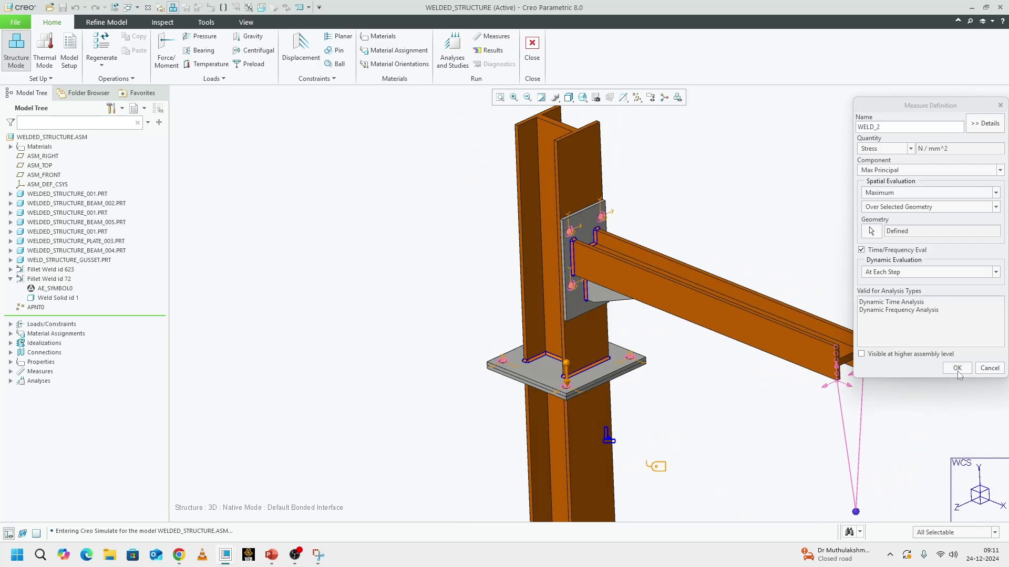
left_click(956, 367)
Close the Measures dialog
scroll(674, 304, "up", 4)
scroll(597, 274, "down", 2)
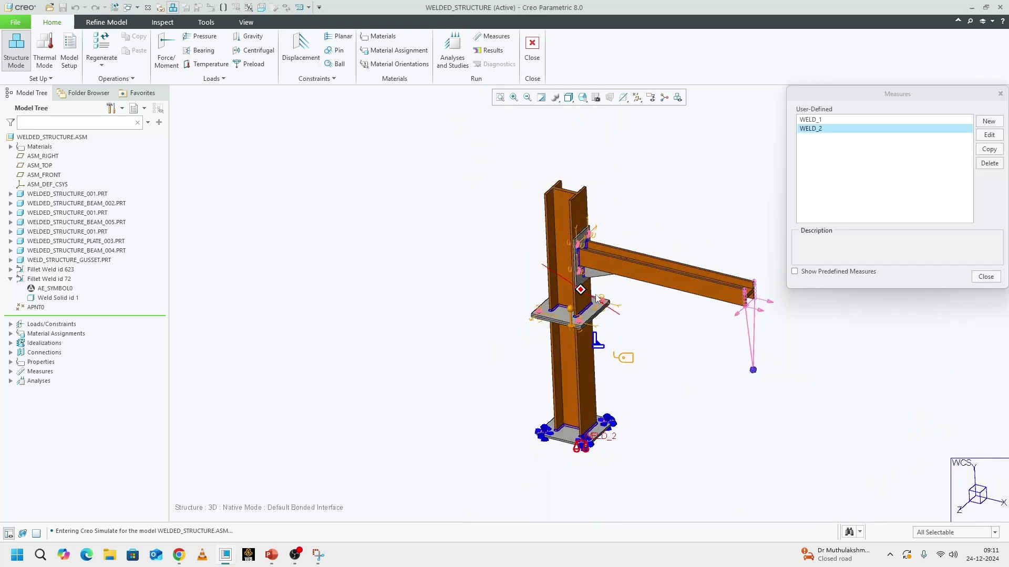
scroll(572, 321, "down", 5)
scroll(572, 318, "up", 5)
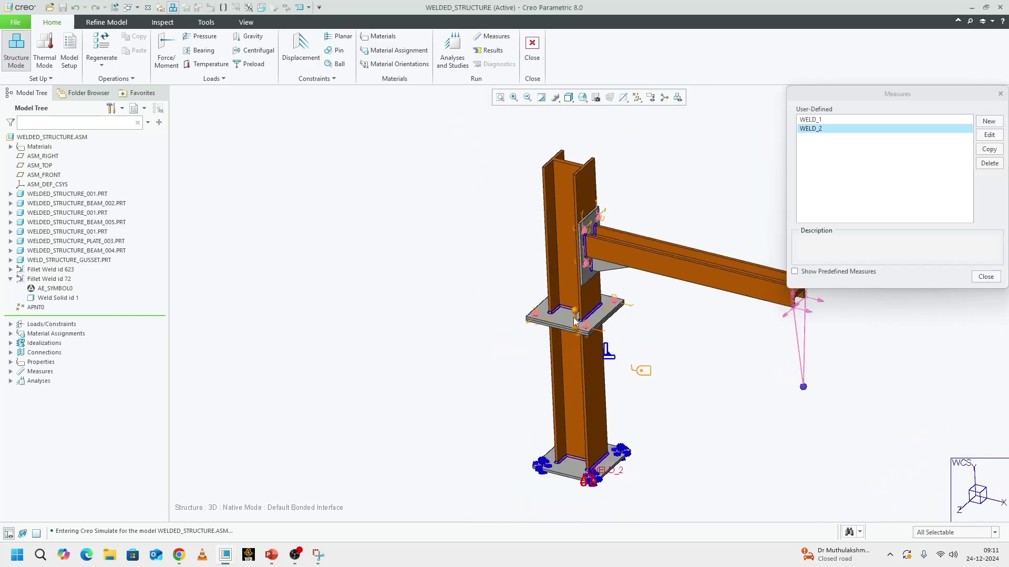
scroll(564, 334, "down", 3)
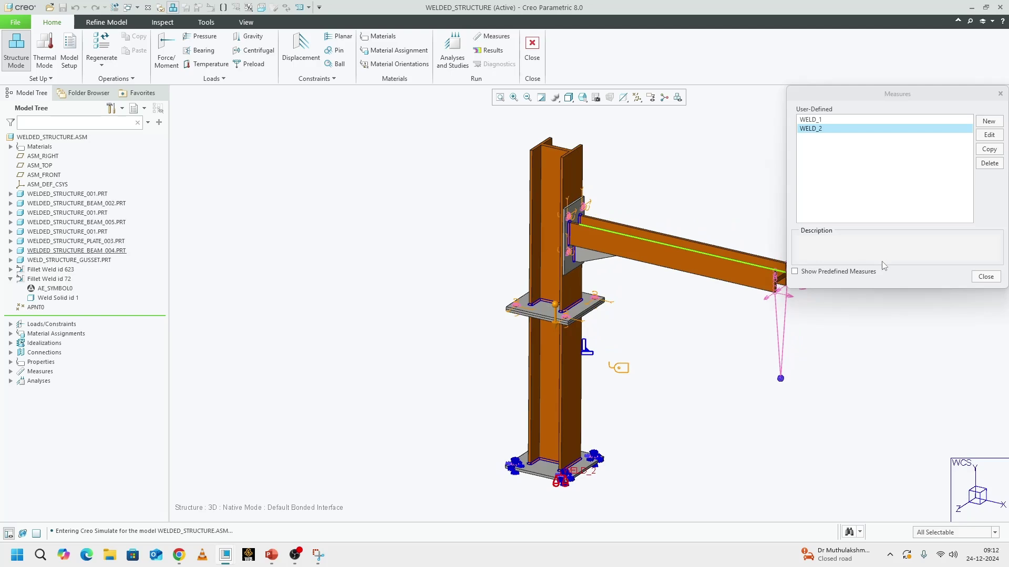
left_click(986, 277)
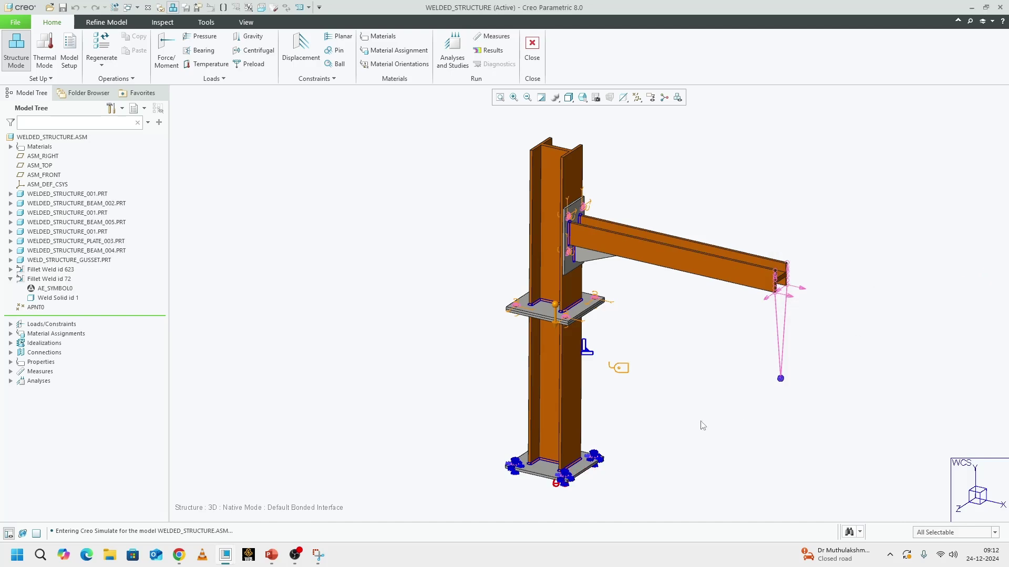
Create a new dynamic frequency analysis named FRA_Structure
left_click(10, 371)
left_click(47, 382)
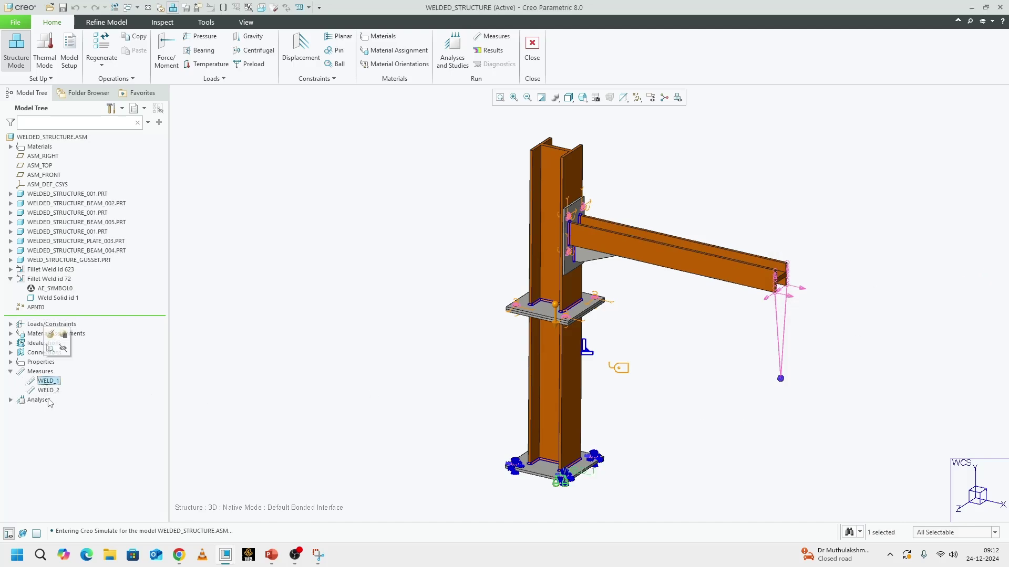
left_click(452, 53)
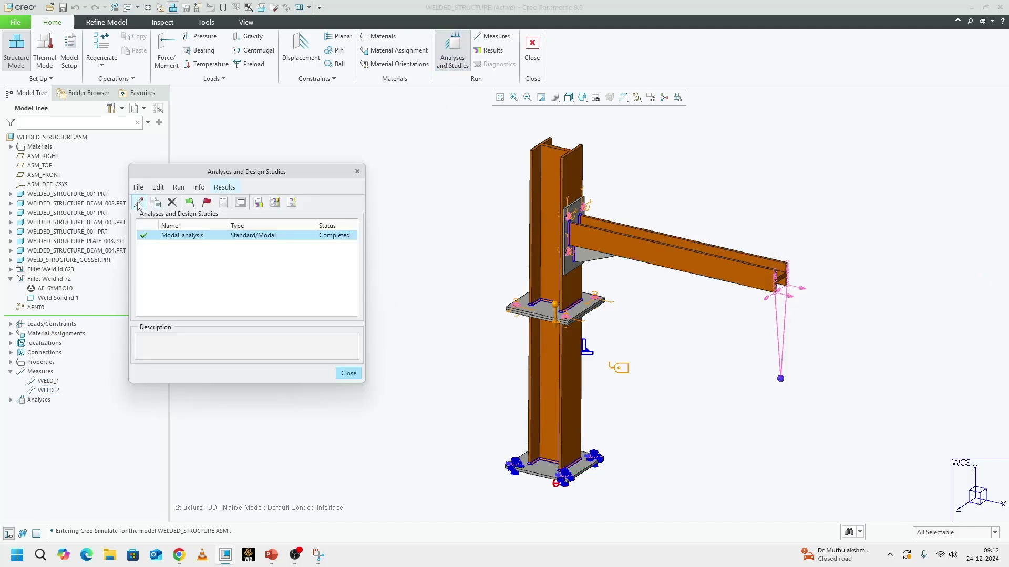
left_click(138, 187)
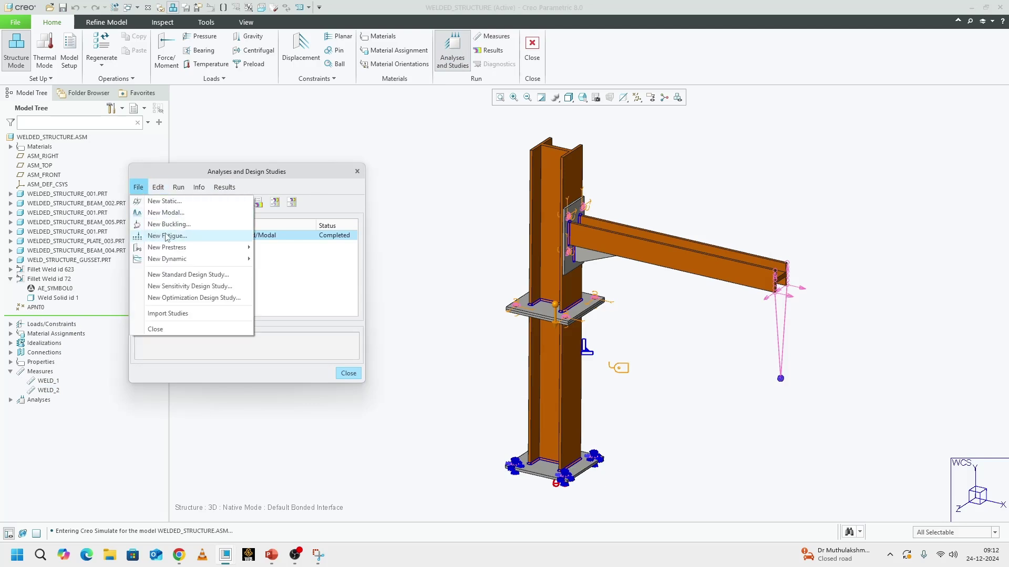
mouse_move(189, 259)
left_click(279, 273)
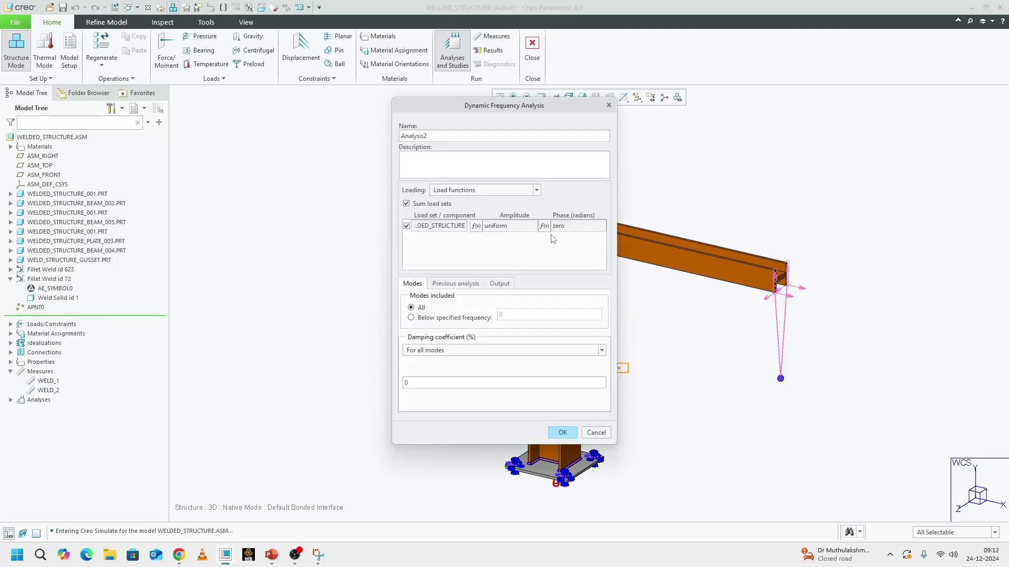
double_click(433, 136)
key("Caps_Lock")
type("FRA_S")
key("Caps_Lock")
type("tructure")
Set loading to base excitation along direction 1,1,1 in grav units
left_click(440, 192)
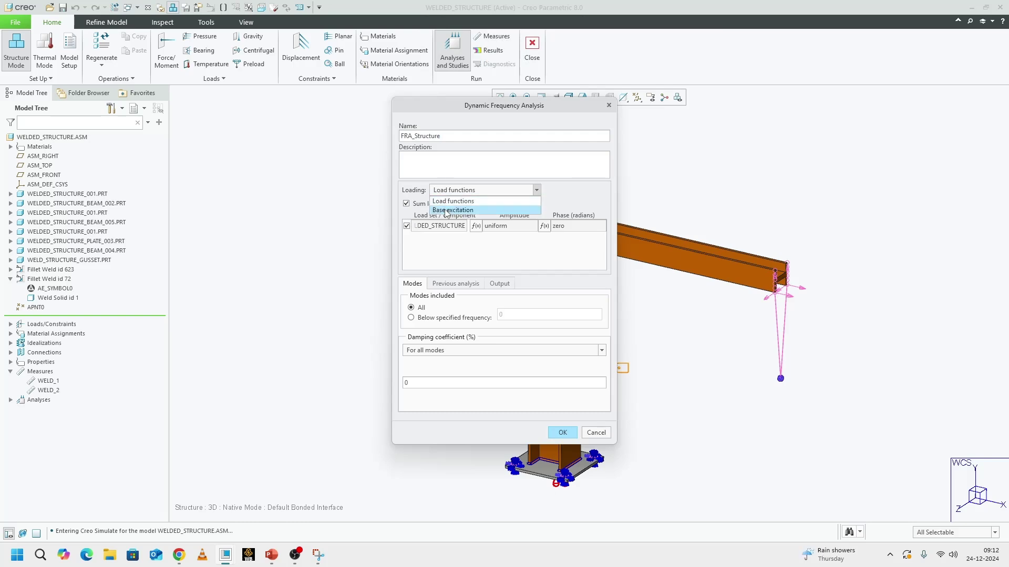
left_click(447, 211)
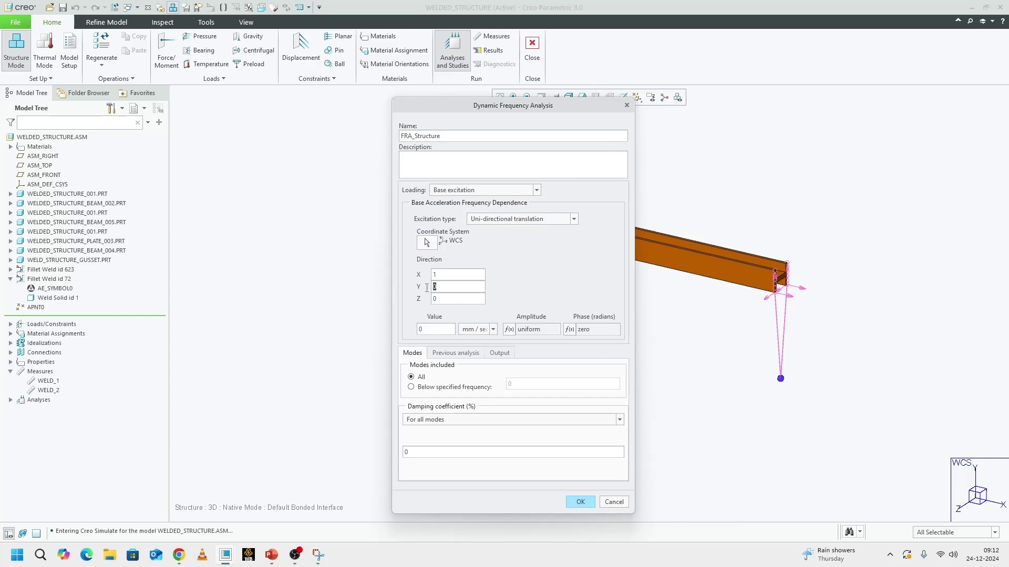
double_click(447, 299)
type("1")
scroll(476, 329, "down", 2)
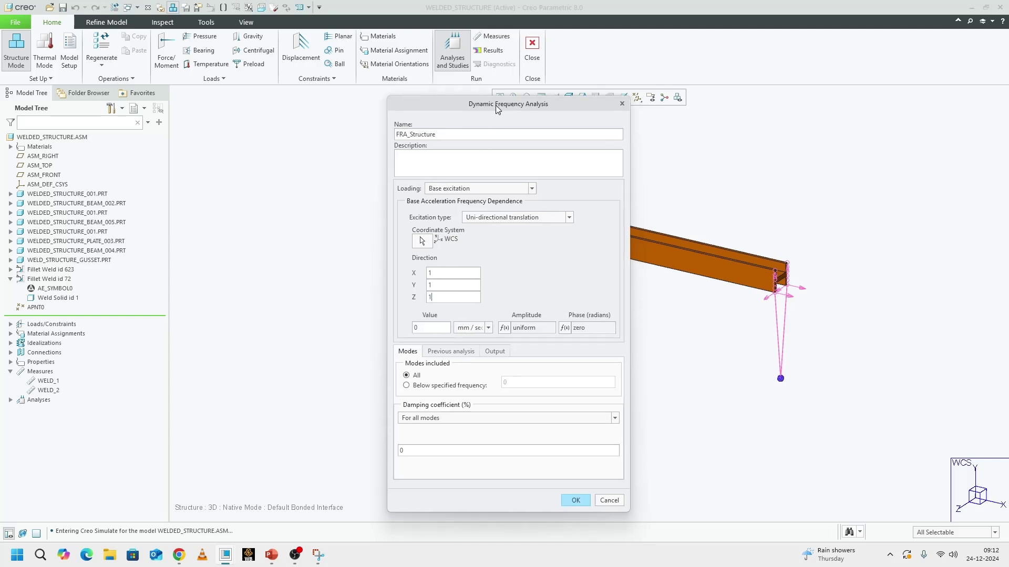
left_click_drag(496, 105, 317, 95)
middle_click_drag(524, 296, 525, 310)
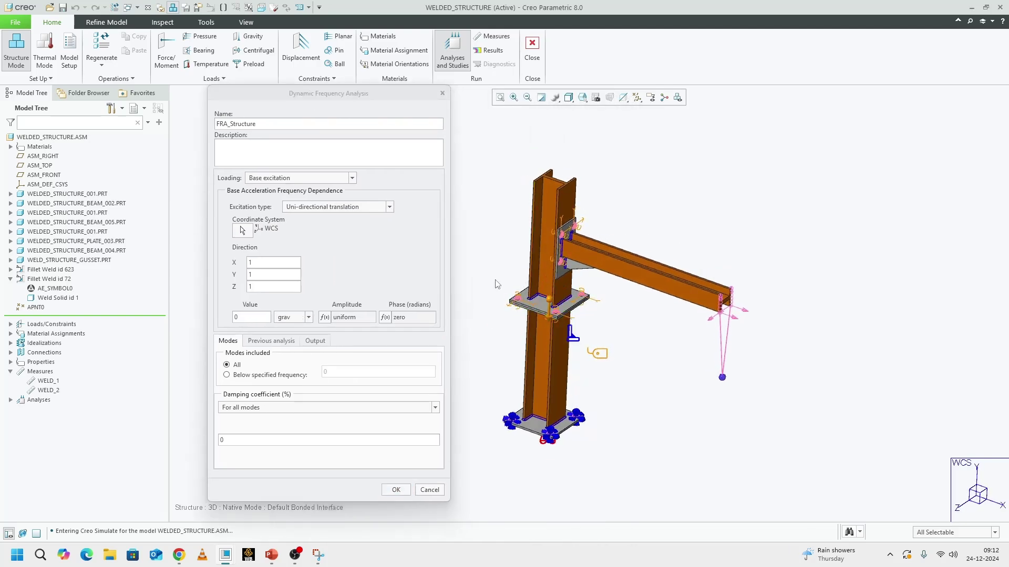
Play the wind-load slide's deflection video in PowerPoint, replaying it twice
left_click(280, 561)
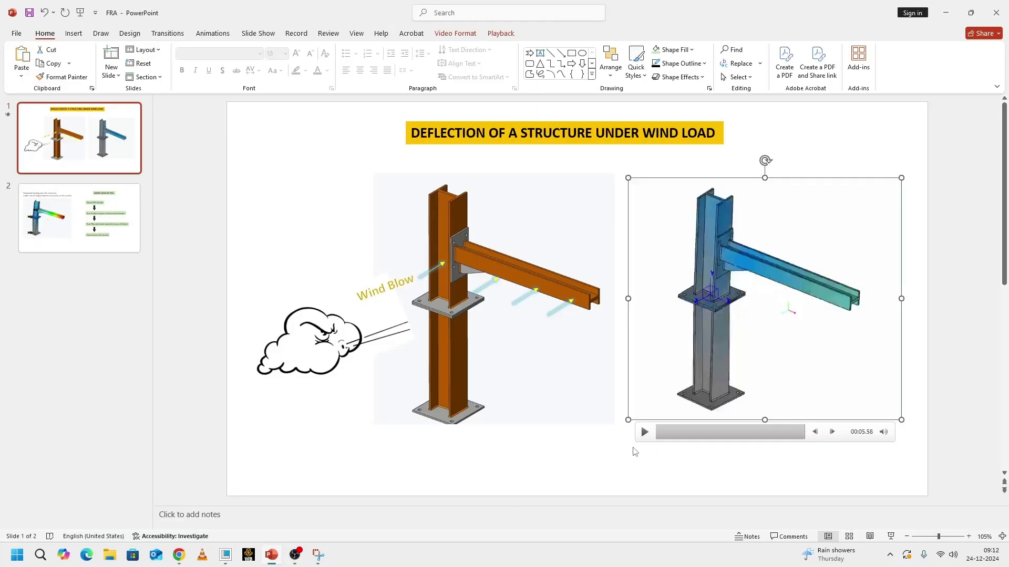
left_click(644, 432)
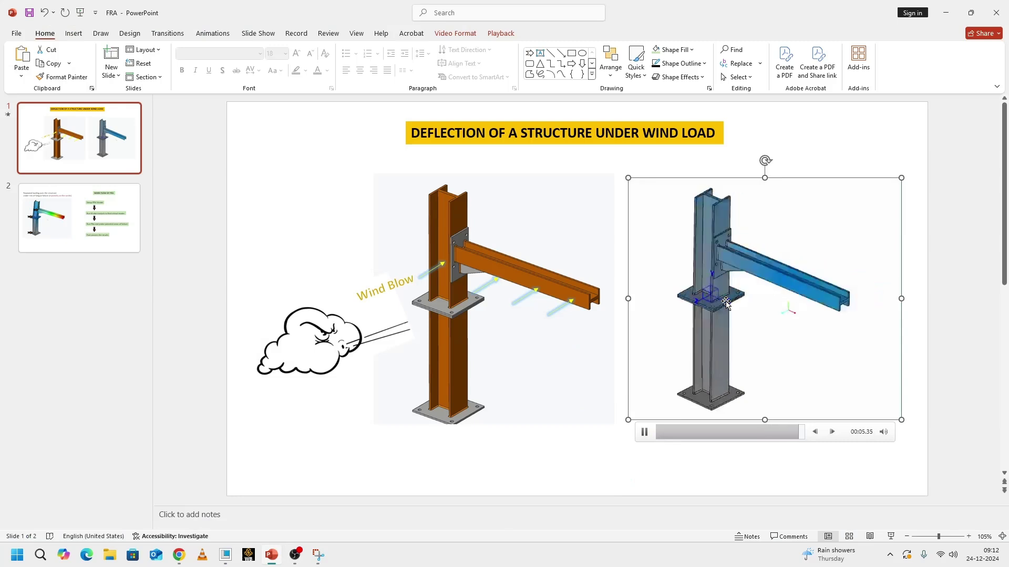
left_click(647, 434)
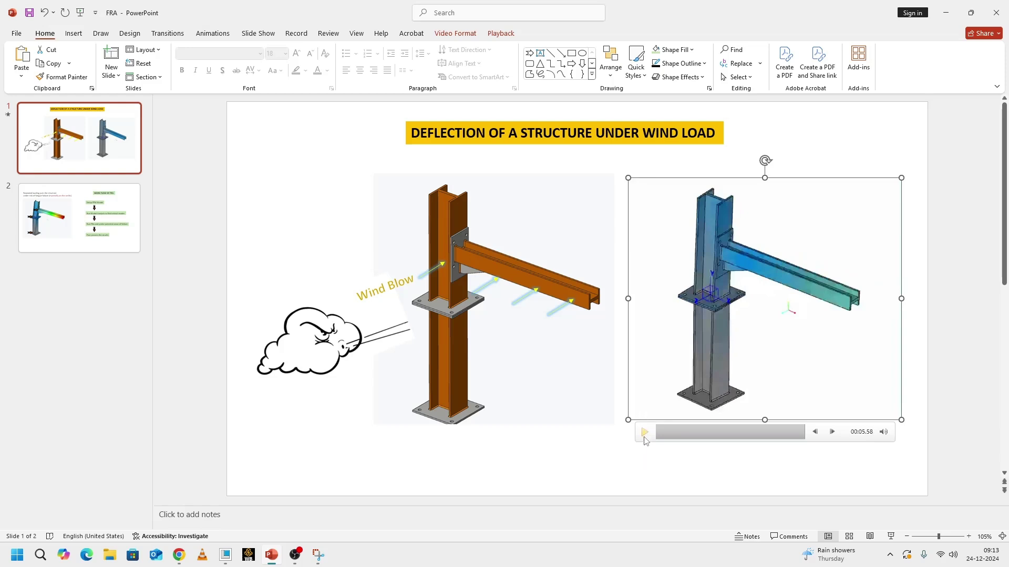
left_click(644, 433)
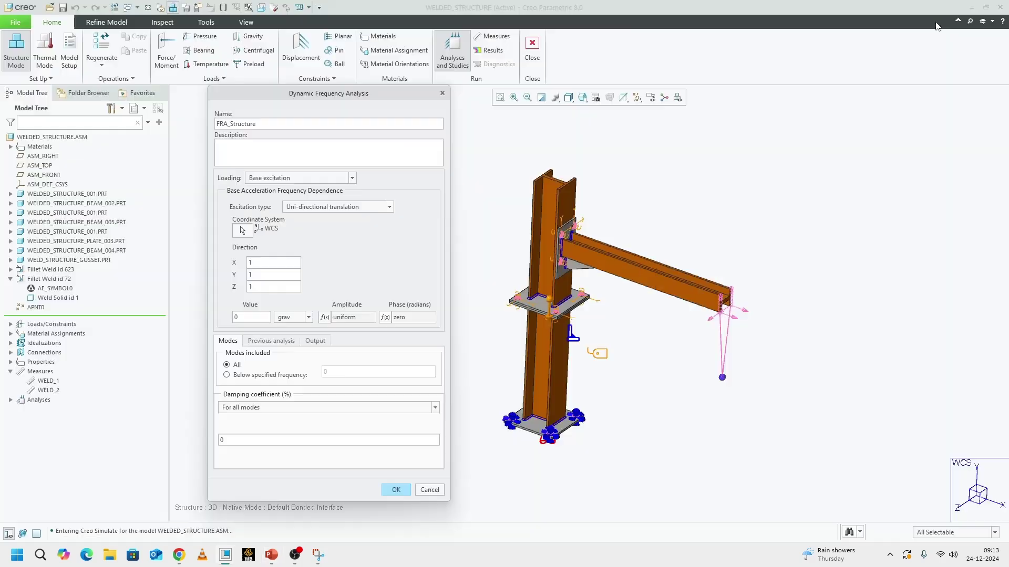
Enter 0.2 grav as the excitation value, then review and delete the 1G amplitude function
left_click(945, 12)
type("0.2")
left_click(324, 317)
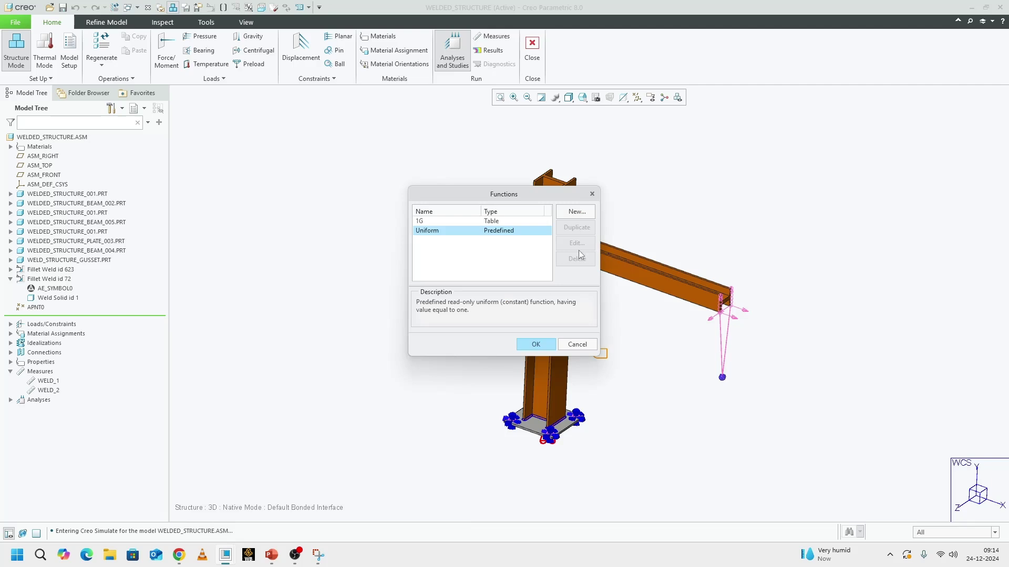
left_click(492, 222)
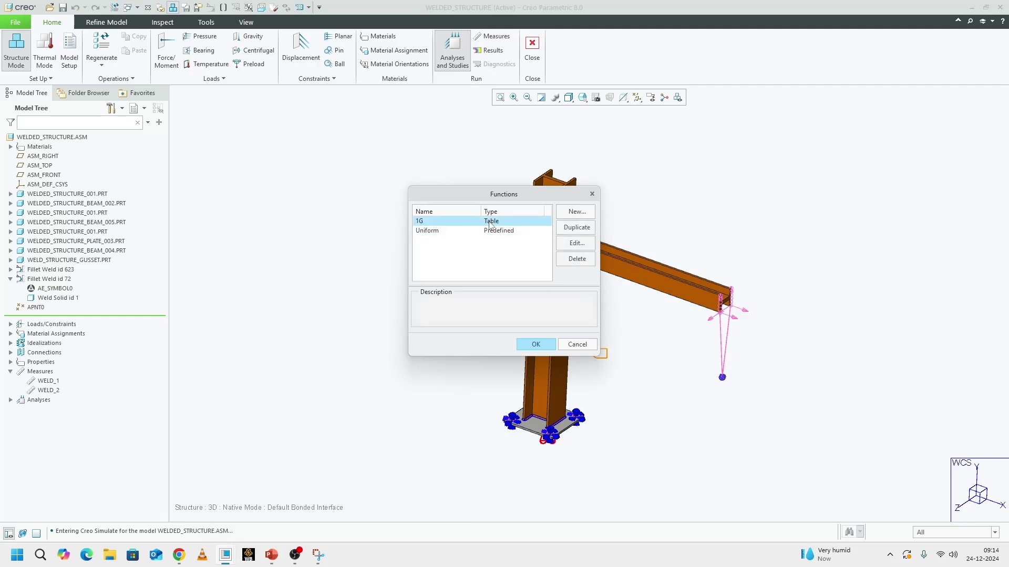
left_click(576, 243)
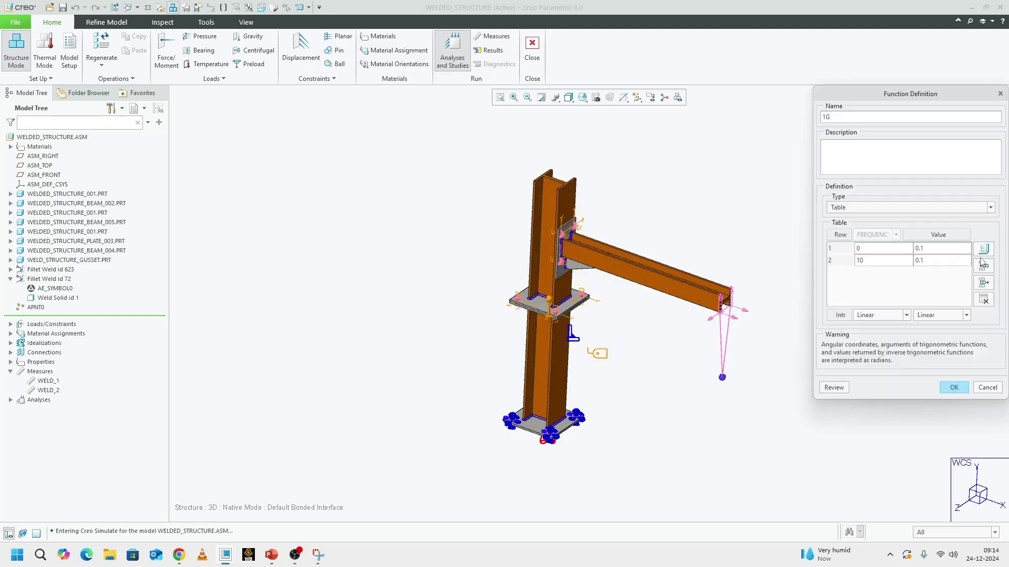
left_click(986, 387)
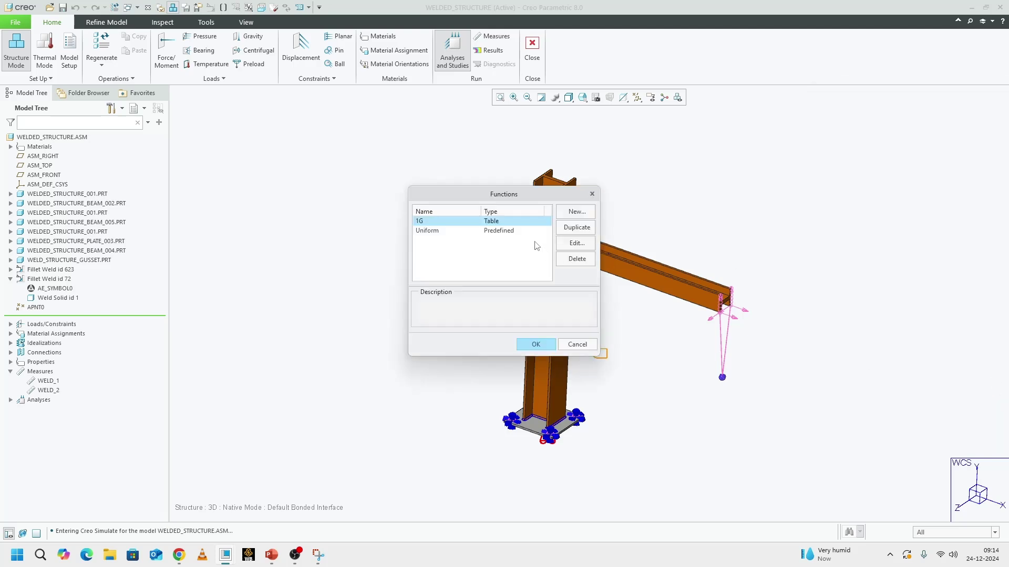
left_click(578, 260)
Define Function1 as a two-row linear table: frequency 0 and 6, value 1
left_click(577, 212)
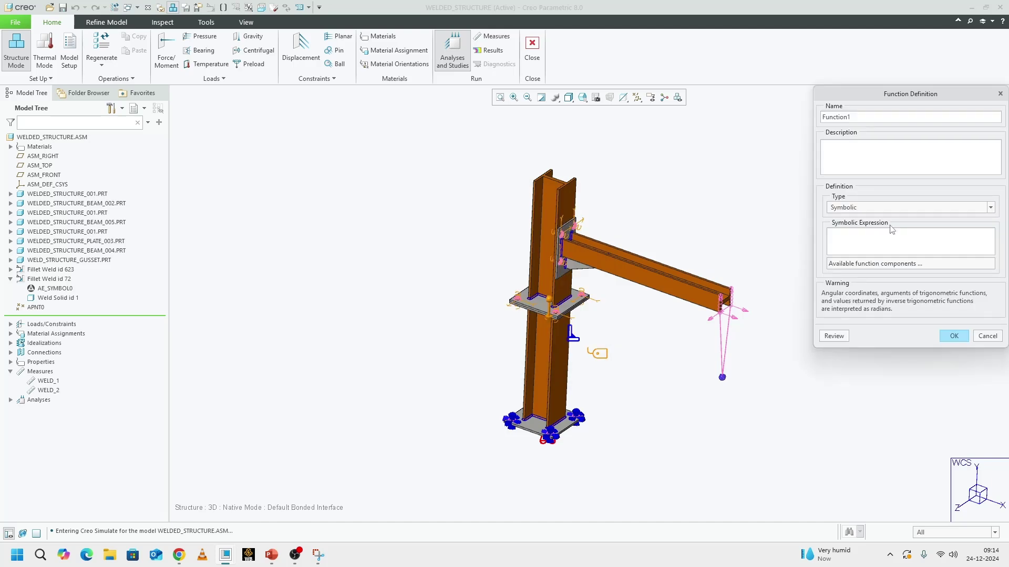
left_click(854, 208)
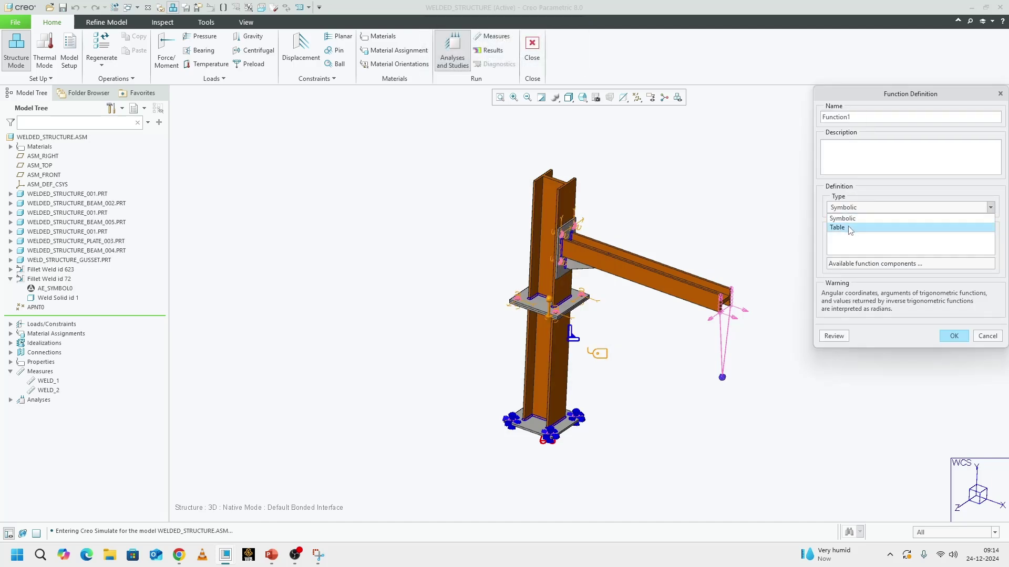
left_click(850, 228)
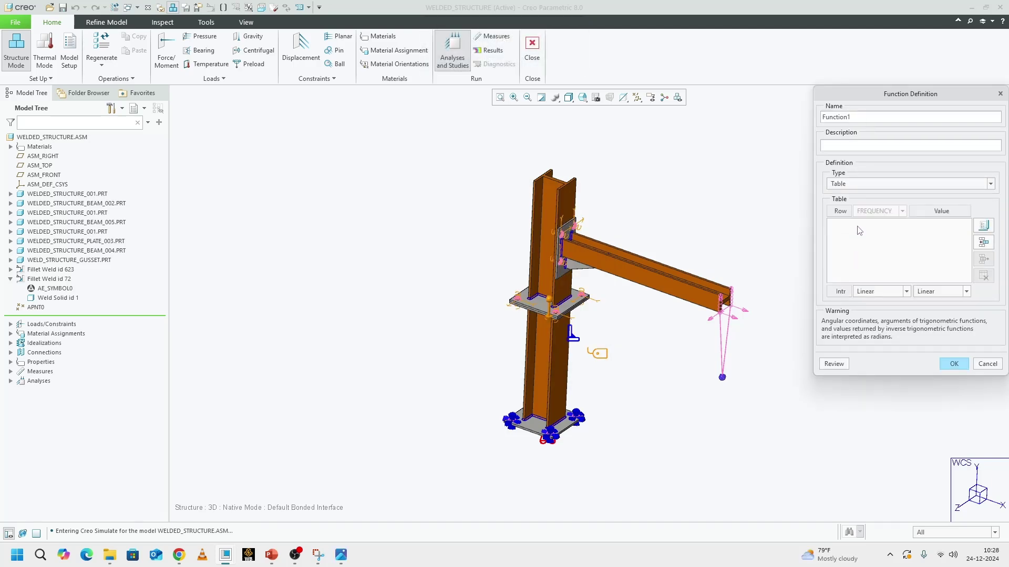
left_click(983, 242)
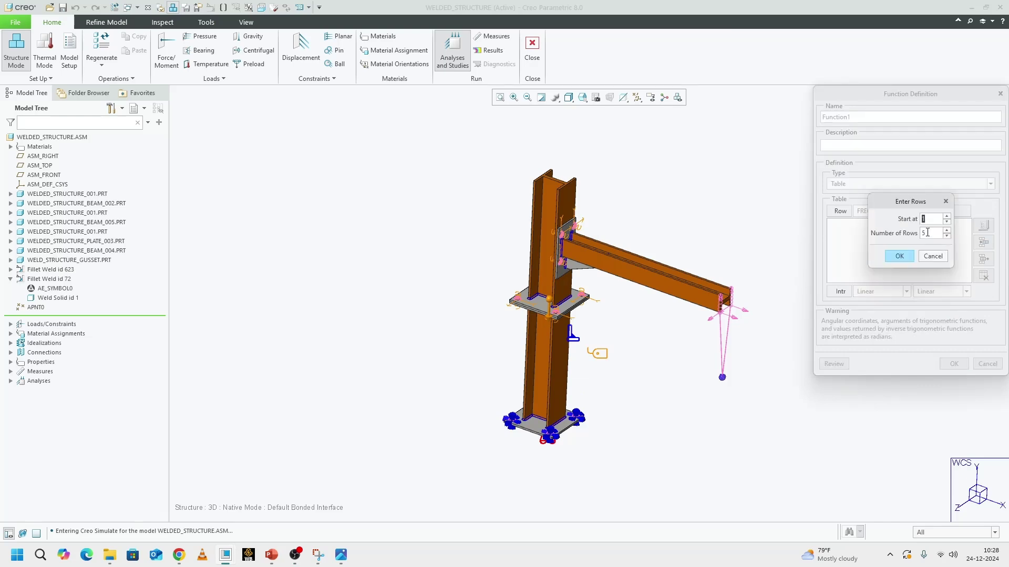
key("Tab")
type("2")
left_click(905, 257)
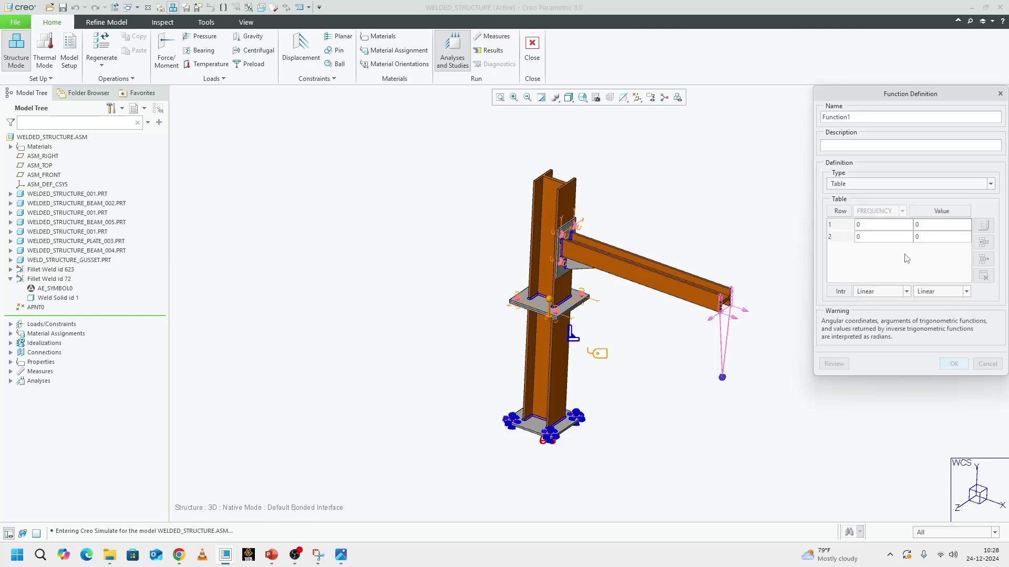
left_click(925, 234)
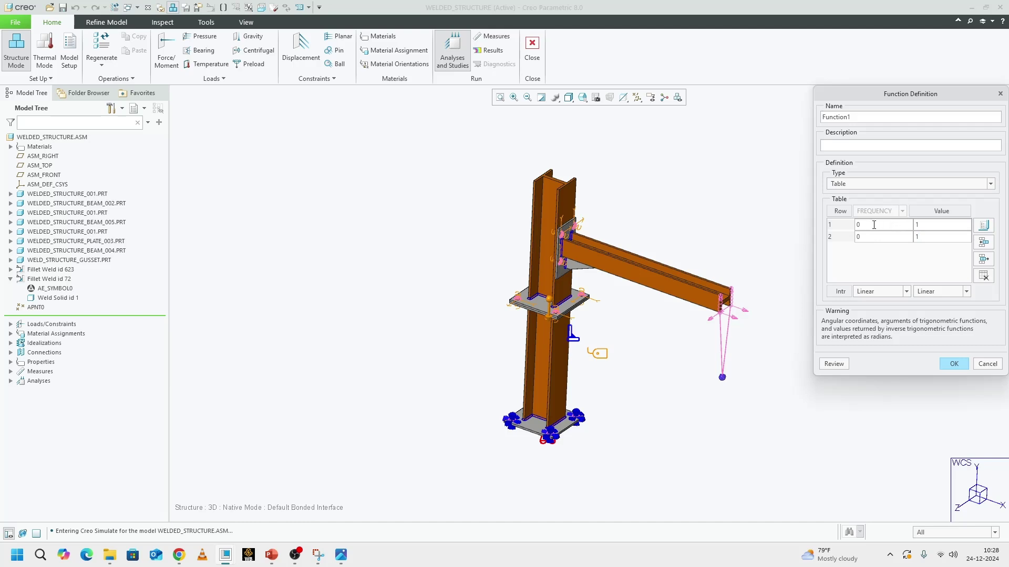
left_click(870, 240)
left_click(927, 226)
left_click(953, 365)
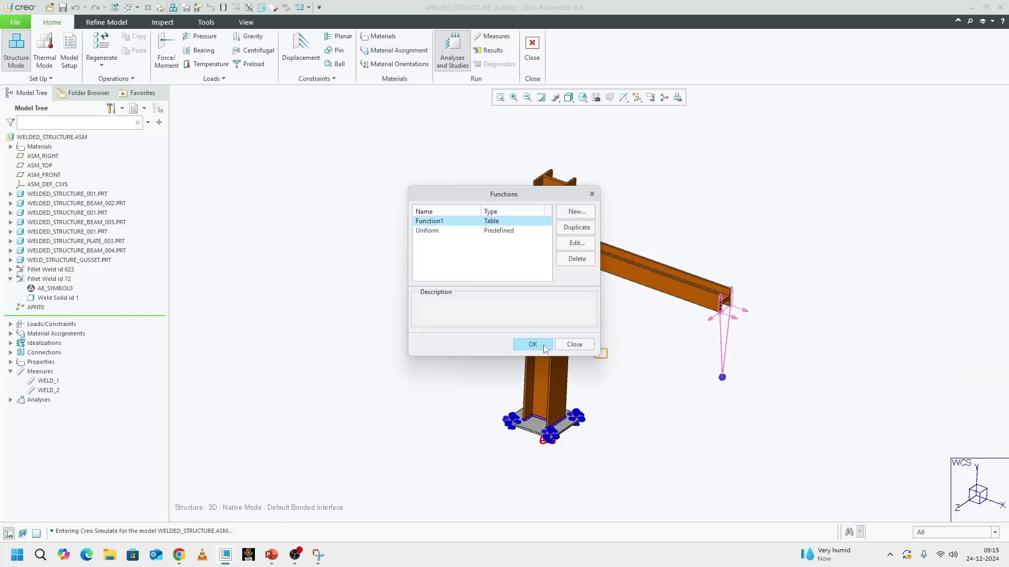
Use Function1 as amplitude, include modes below 6, and apply 3% damping to all modes
left_click(533, 345)
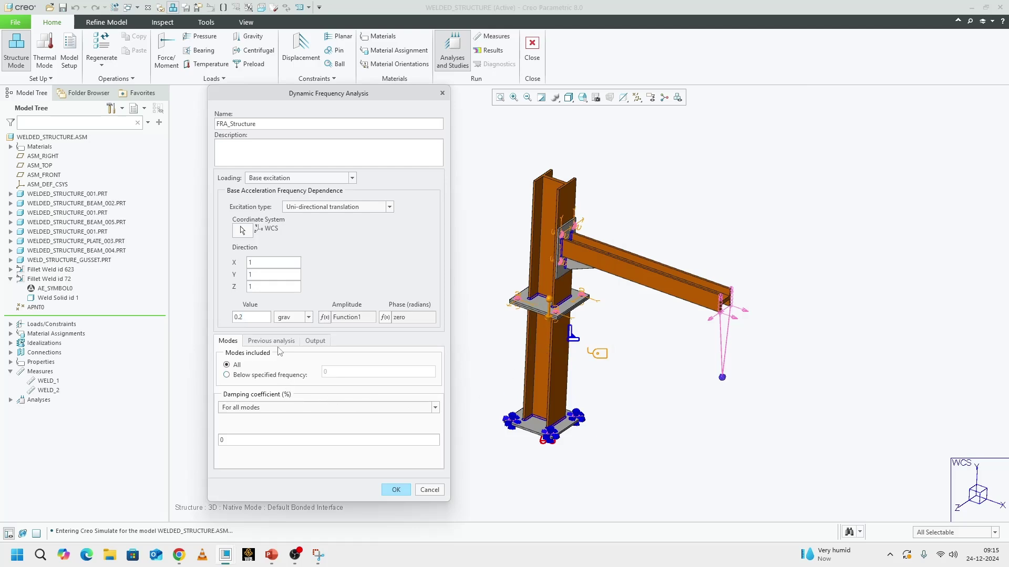
left_click(265, 376)
left_click(328, 374)
type("6")
double_click(222, 439)
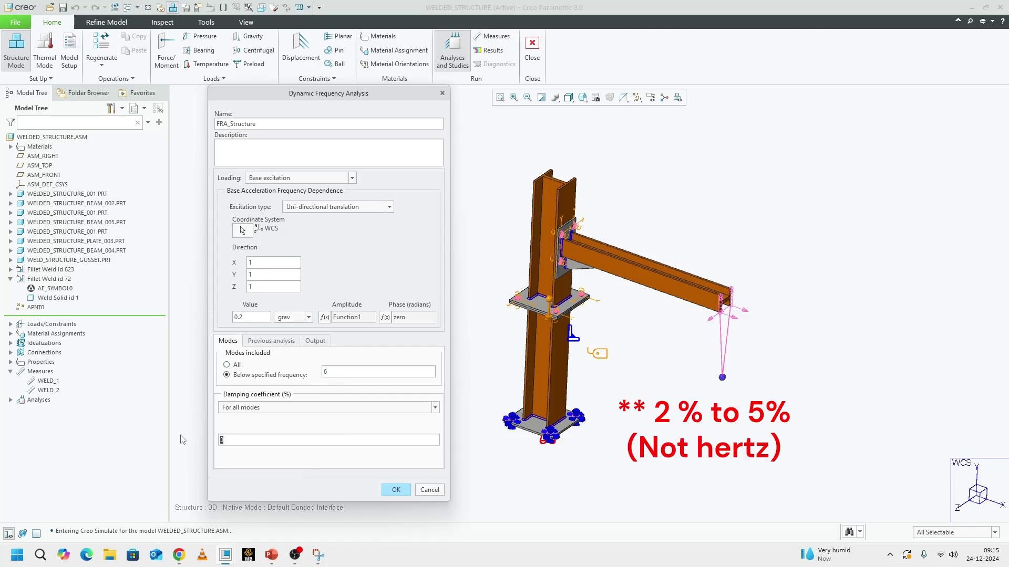
type("3")
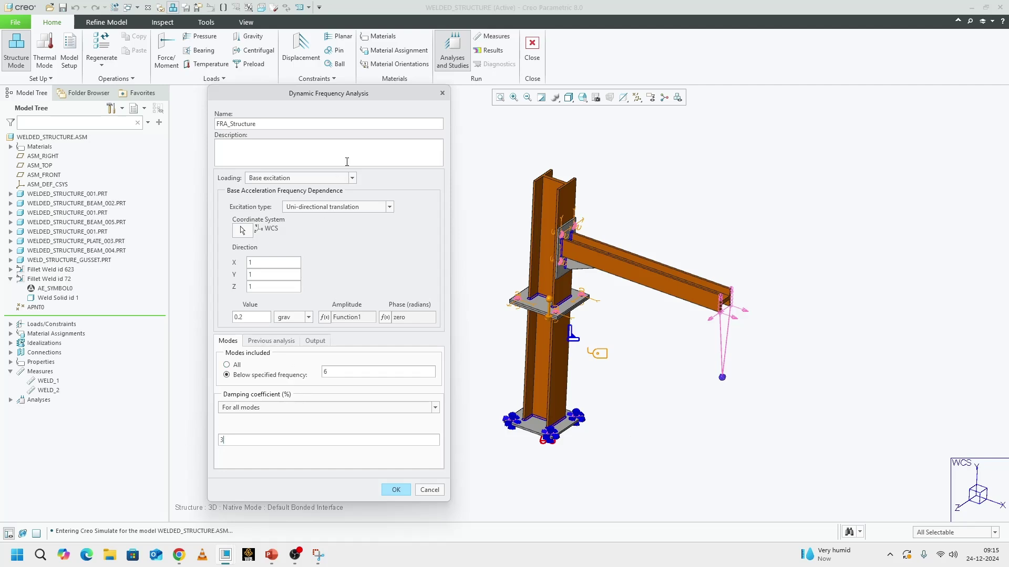
Review the damping entry and the modal analysis supplying the modes
left_click_drag(327, 99, 351, 89)
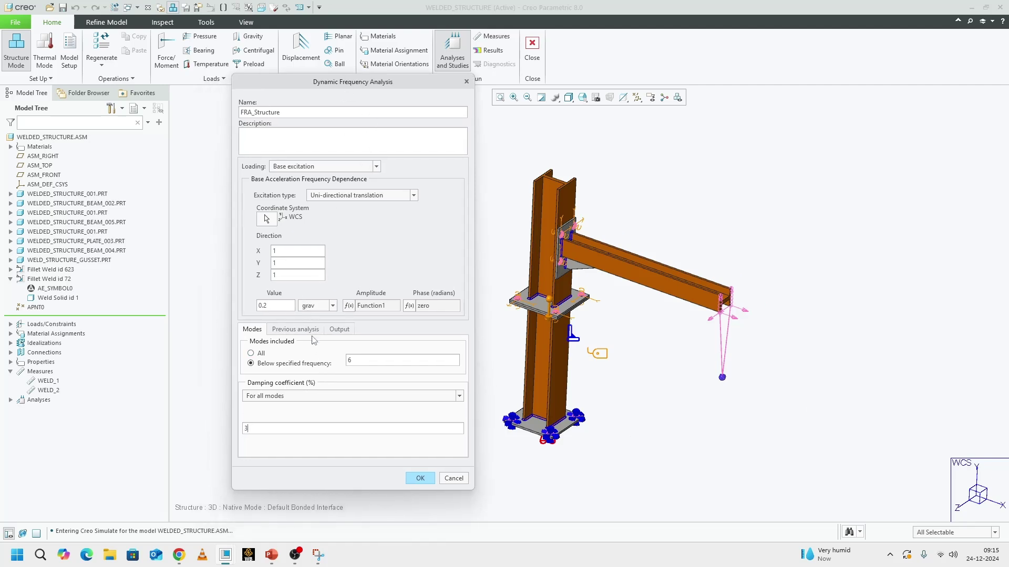
left_click(255, 430)
left_click(290, 331)
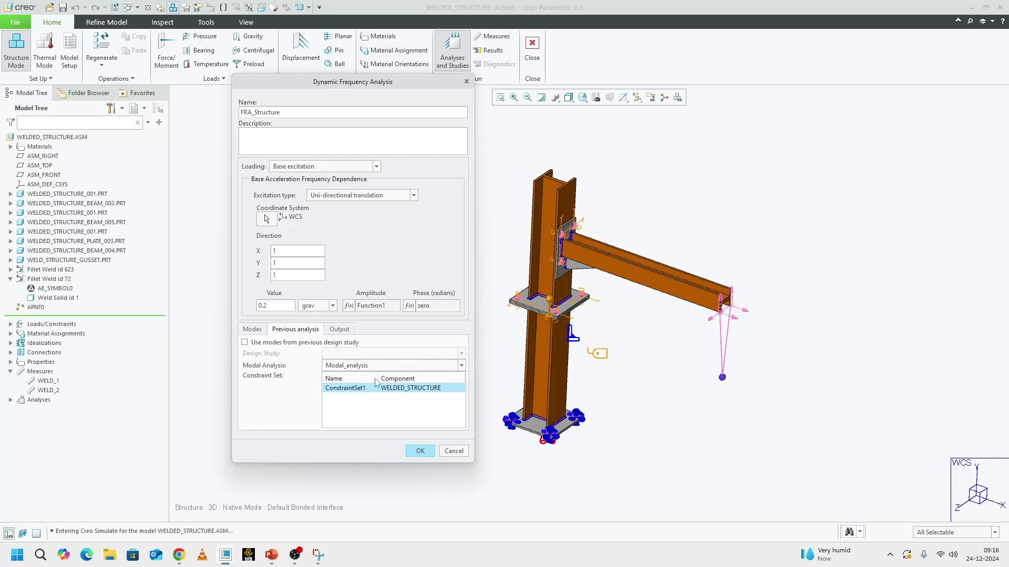
Output stresses up to a user-defined maximum frequency of 6 and save FRA_Structure
left_click(339, 329)
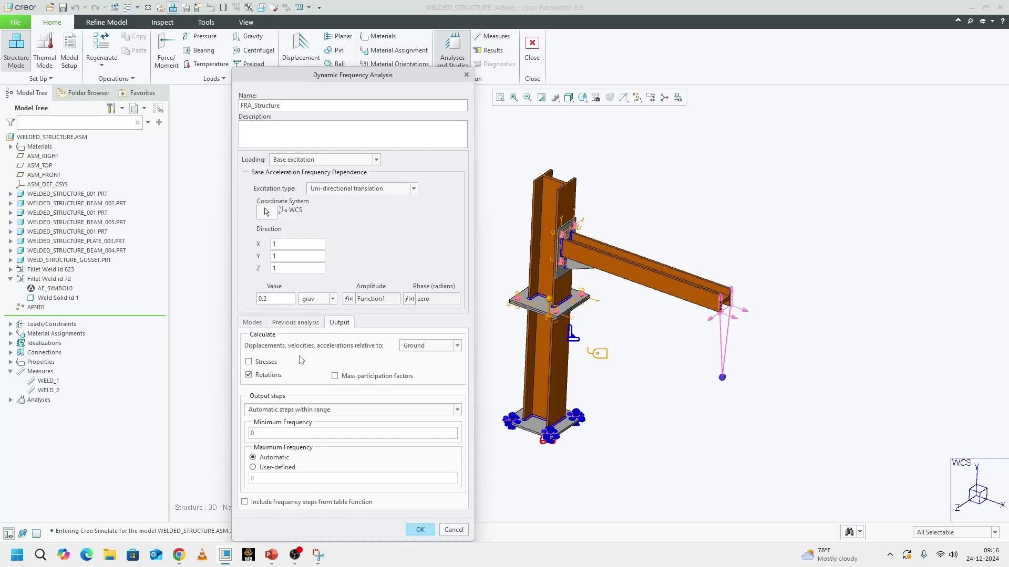
left_click(268, 362)
left_click(290, 468)
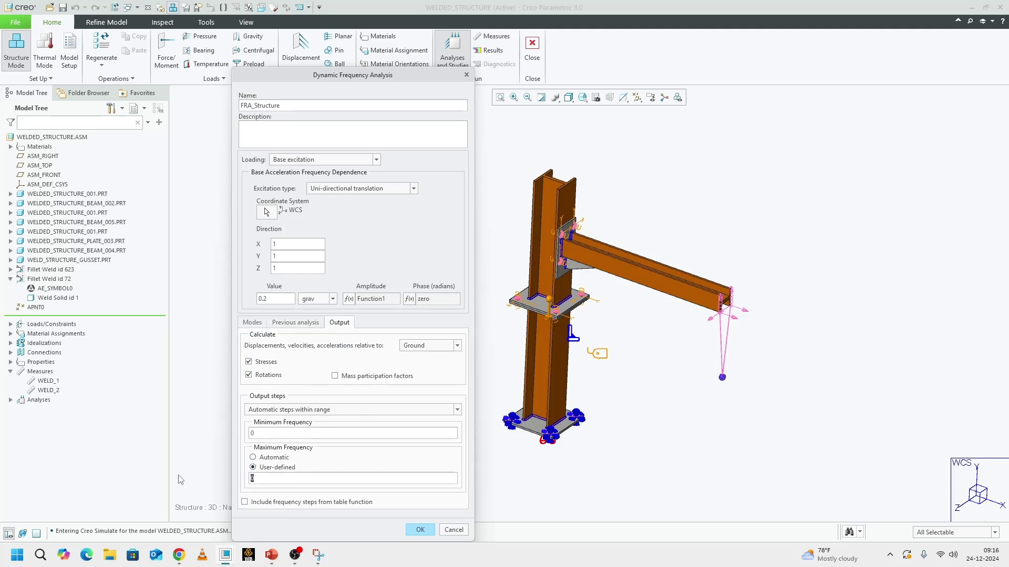
type("6")
left_click(428, 531)
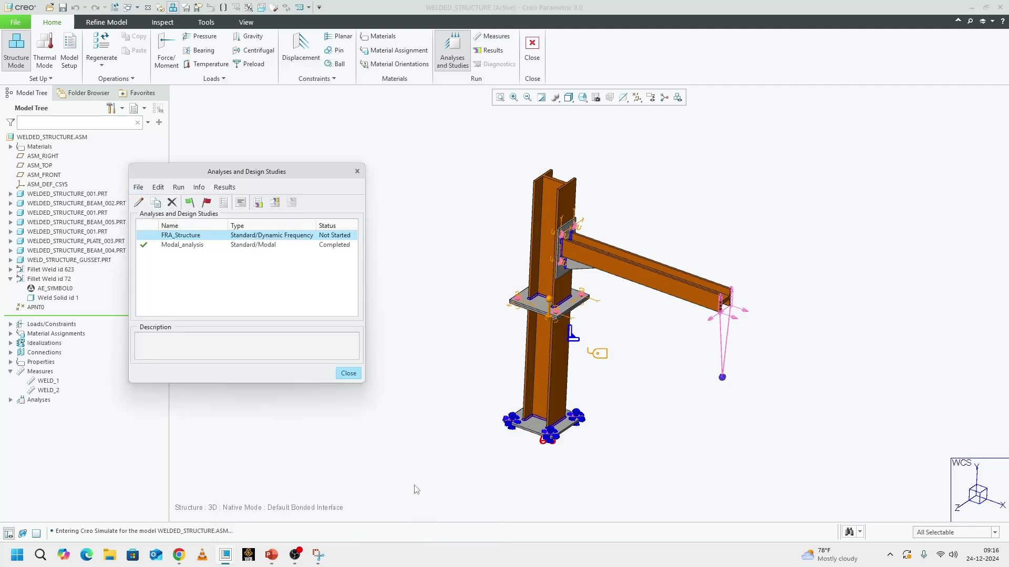
Run FRA_Structure with interactive diagnostics and watch its run status until it completes
left_click(190, 203)
left_click(527, 297)
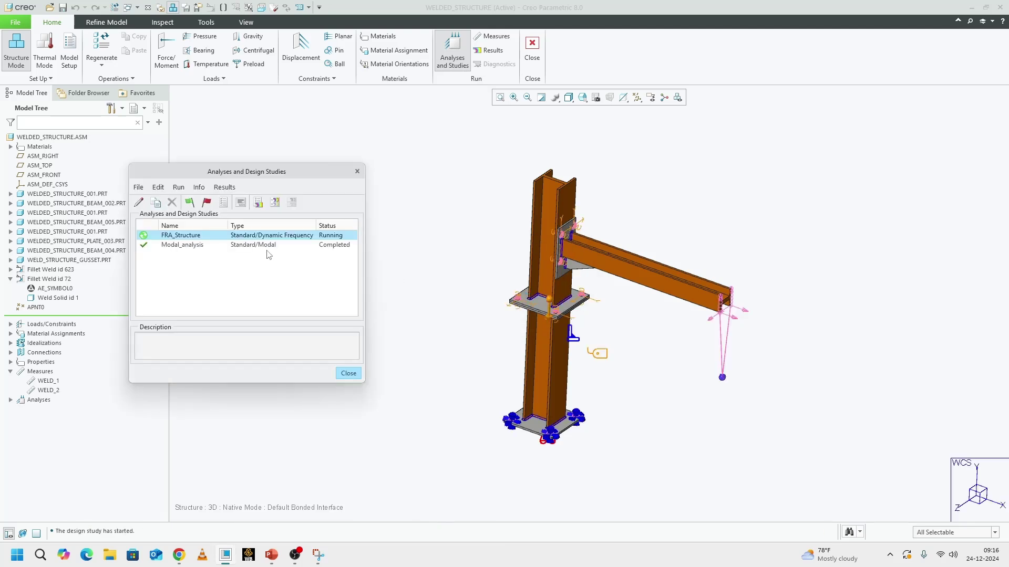
left_click(241, 202)
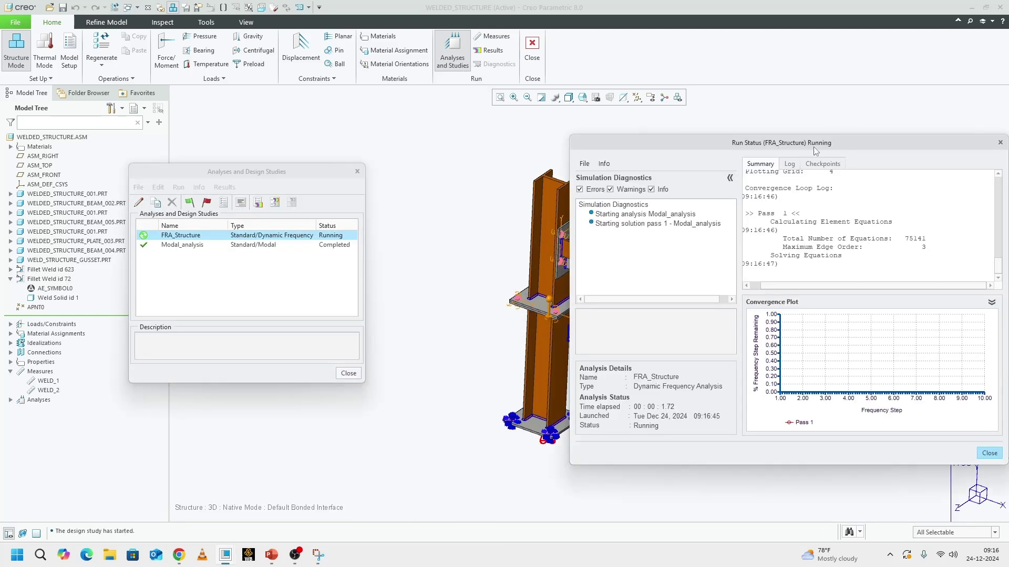
left_click_drag(807, 149, 628, 146)
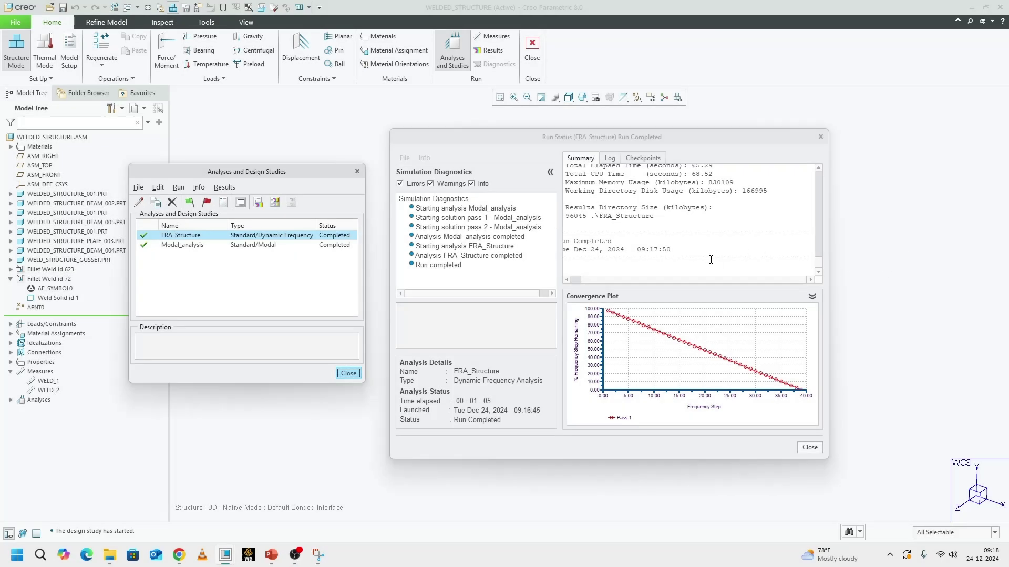
left_click(184, 239)
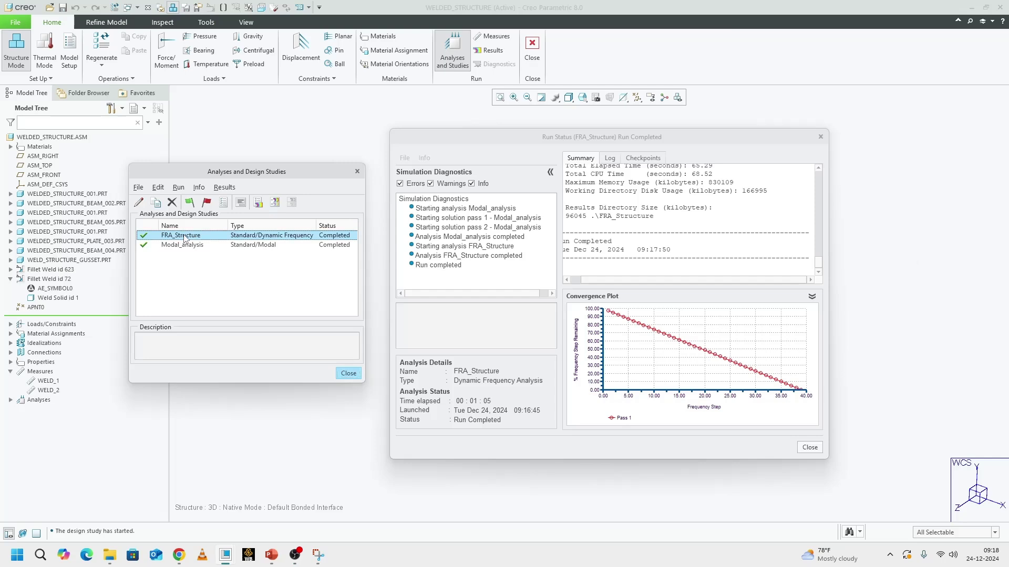
Graph the WELD_1 measure against frequency from the FRA_Structure results in a full-screen window
left_click(259, 204)
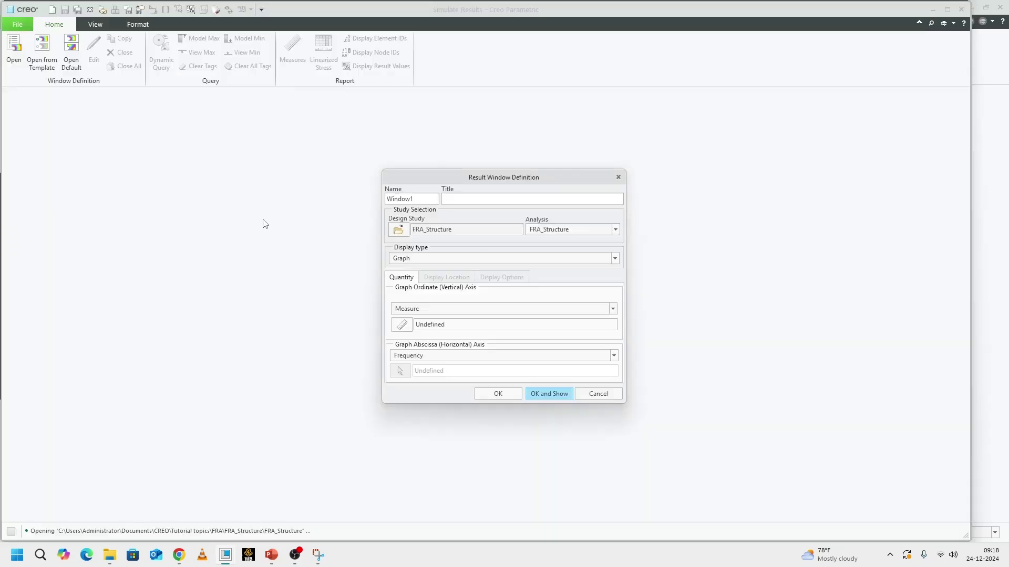
left_click(402, 325)
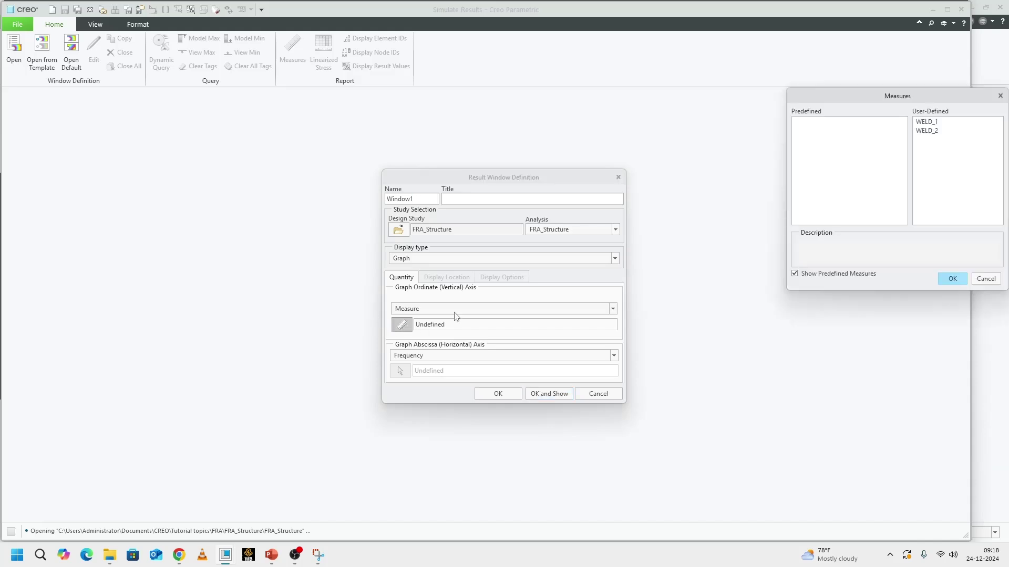
left_click(951, 122)
left_click(952, 279)
left_click(549, 394)
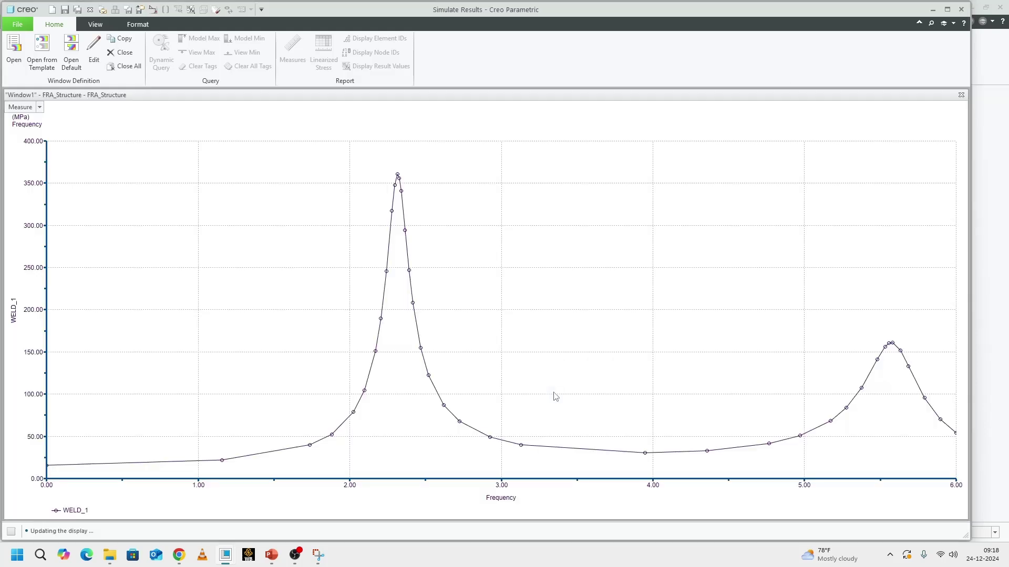
left_click(947, 9)
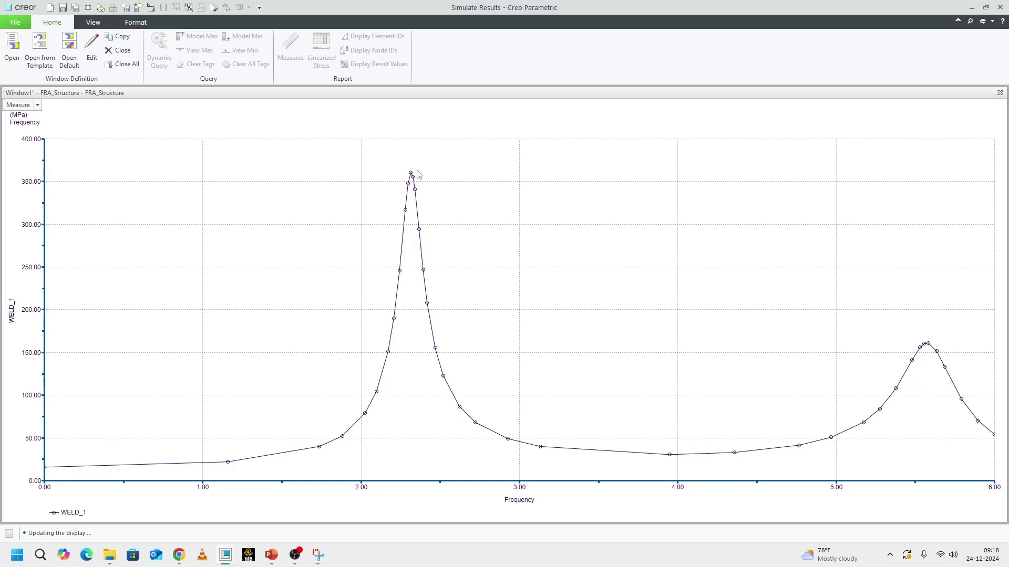
Read the WELD_1 first peak value, about 360.8 MPa at 2.31 Hz
mouse_move(411, 174)
Open the Modal_analysis result window from template beside the WELD_1 graph
left_click(40, 50)
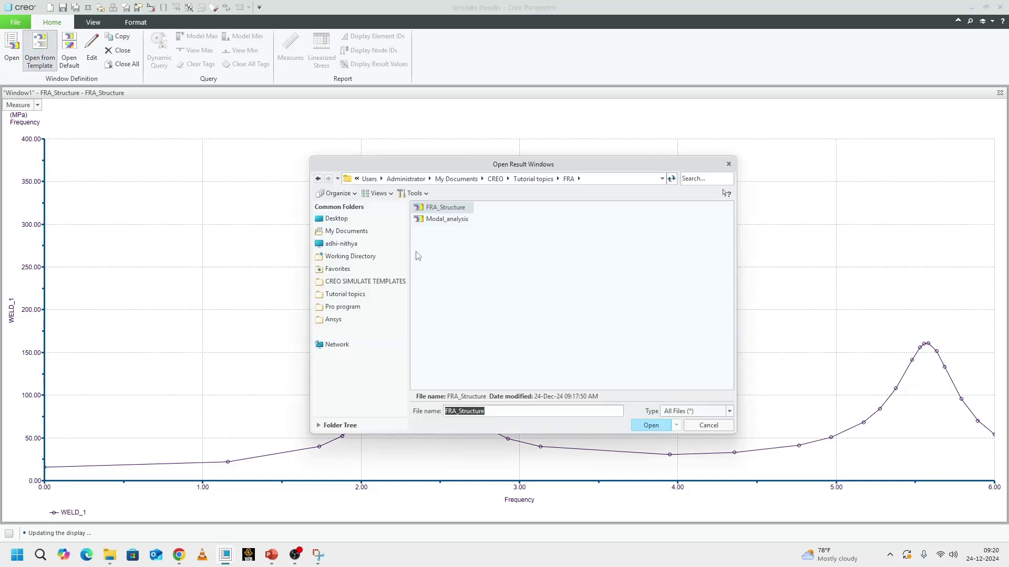
double_click(448, 219)
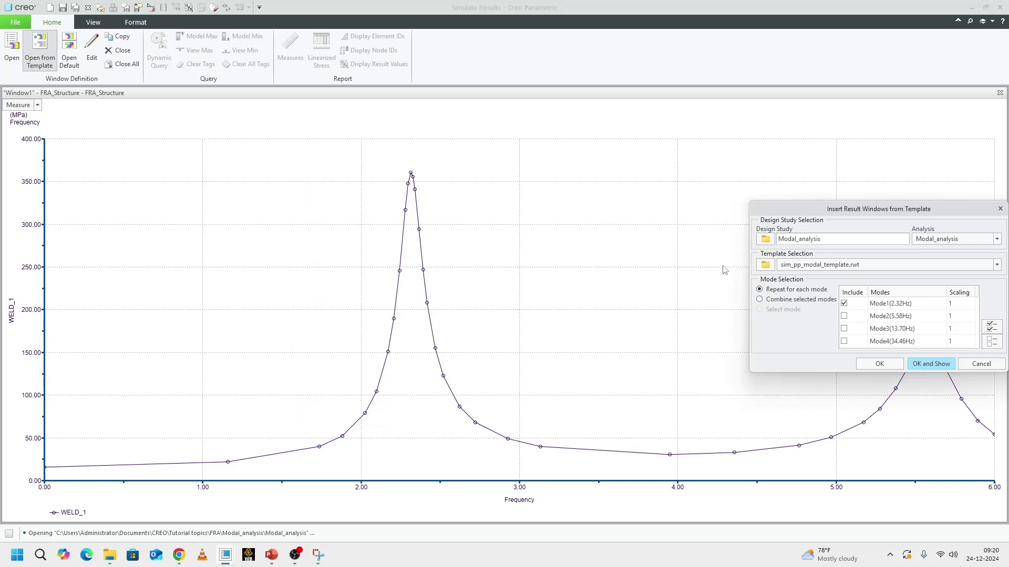
left_click(931, 365)
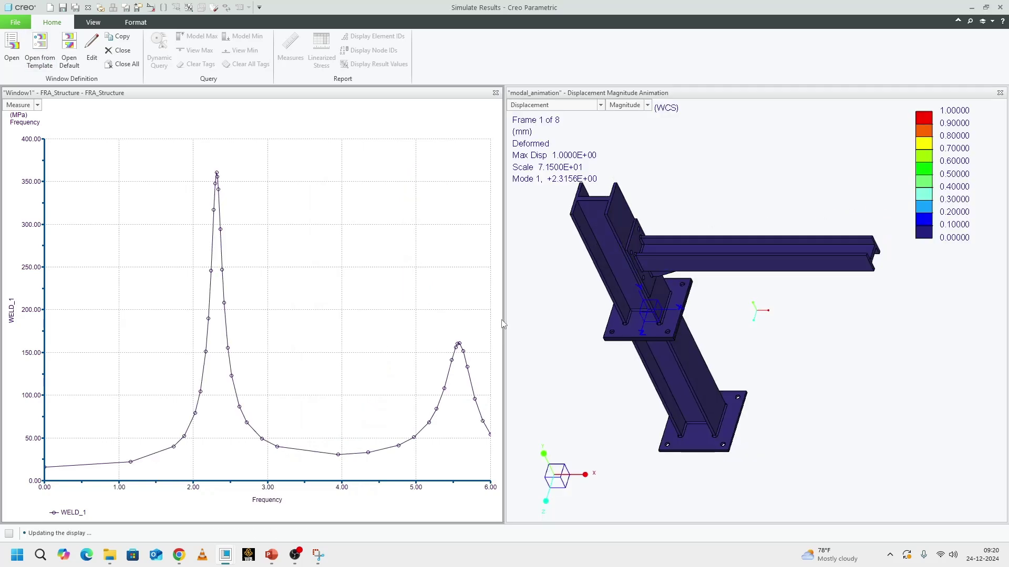
Change the modal fringe quantity to Strain Energy Per Unit Volume
double_click(669, 294)
left_click(423, 350)
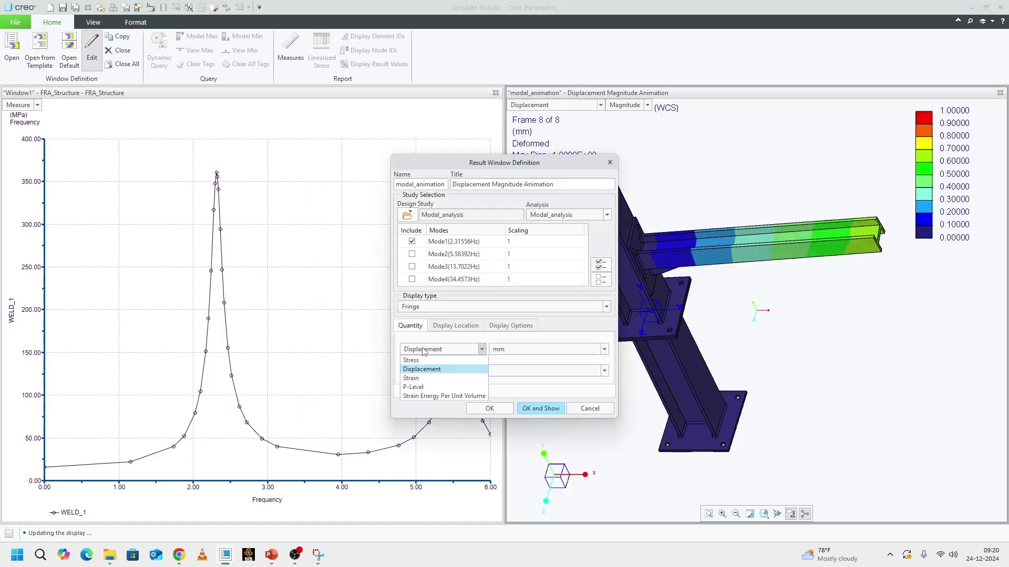
left_click(455, 397)
left_click(540, 389)
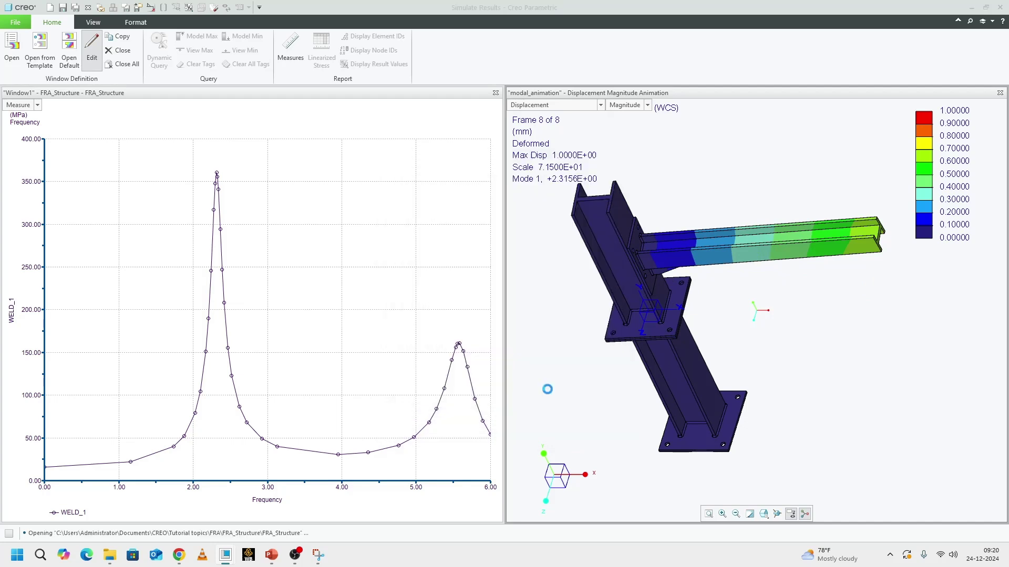
double_click(735, 351)
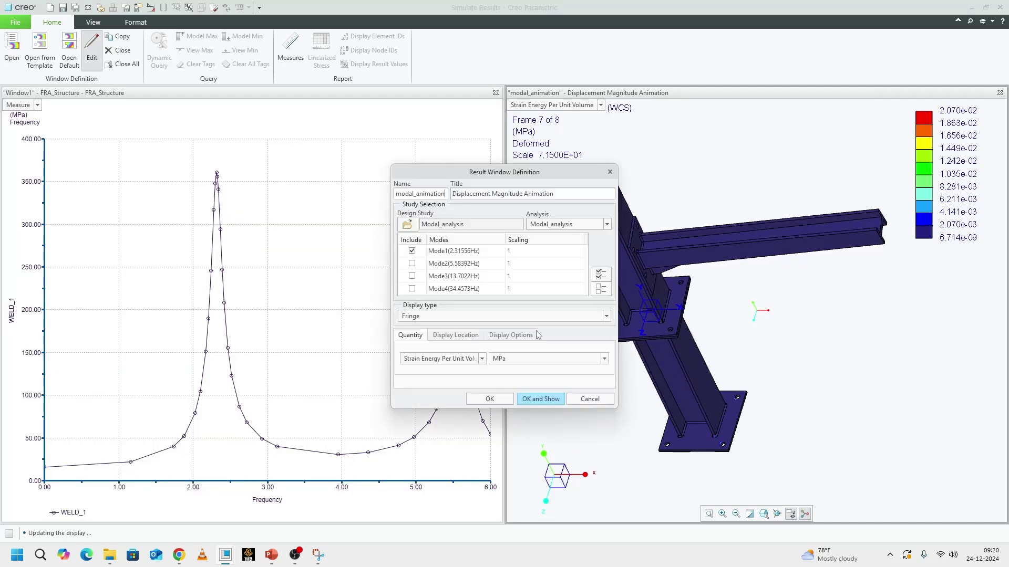
left_click(510, 335)
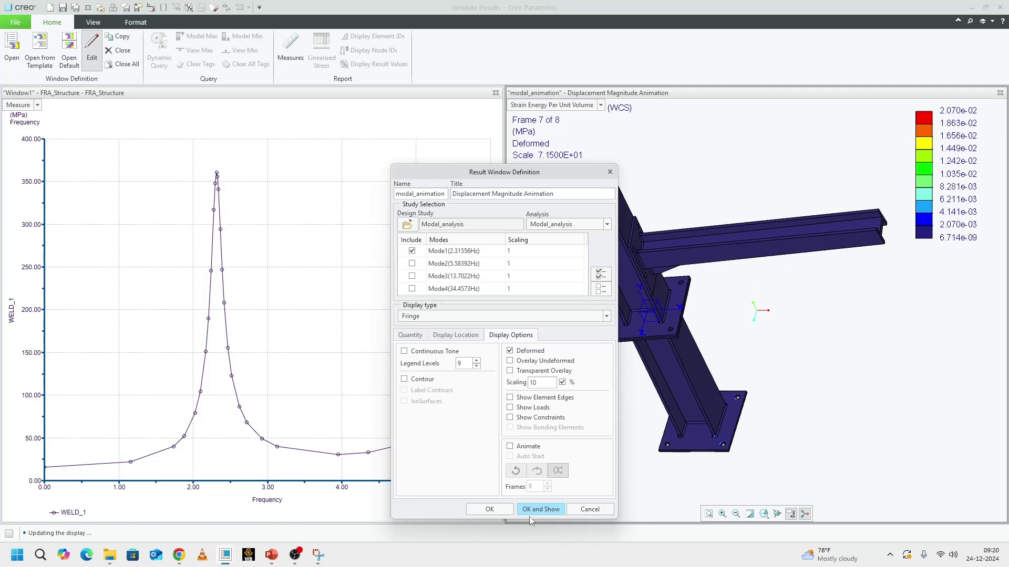
left_click(540, 510)
Rescale the fringe legend to a minimum of 0 and maximum of 0.001
left_click(136, 22)
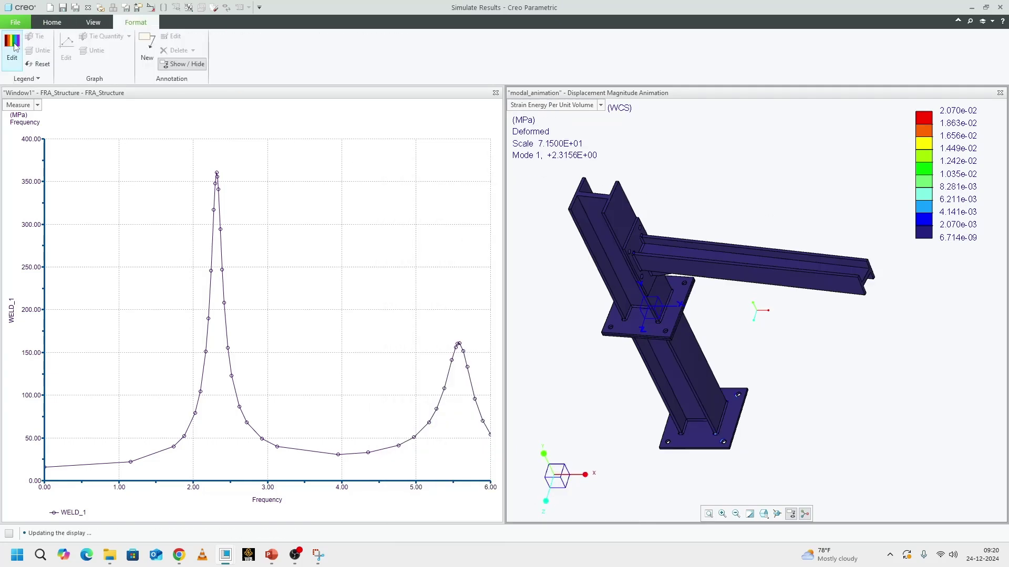
left_click(11, 43)
left_click(836, 345)
type("0")
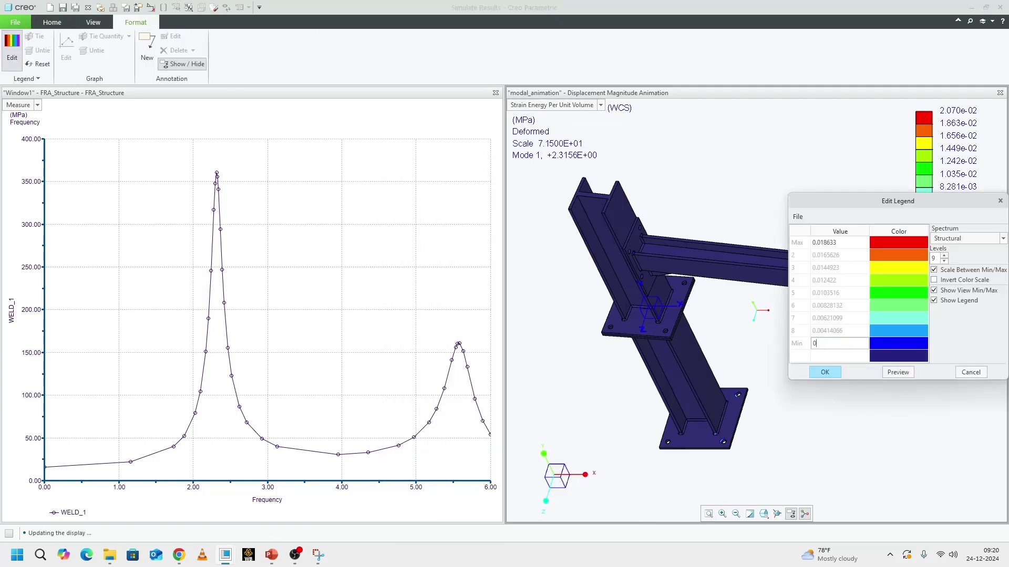
key("Return")
left_click(837, 245)
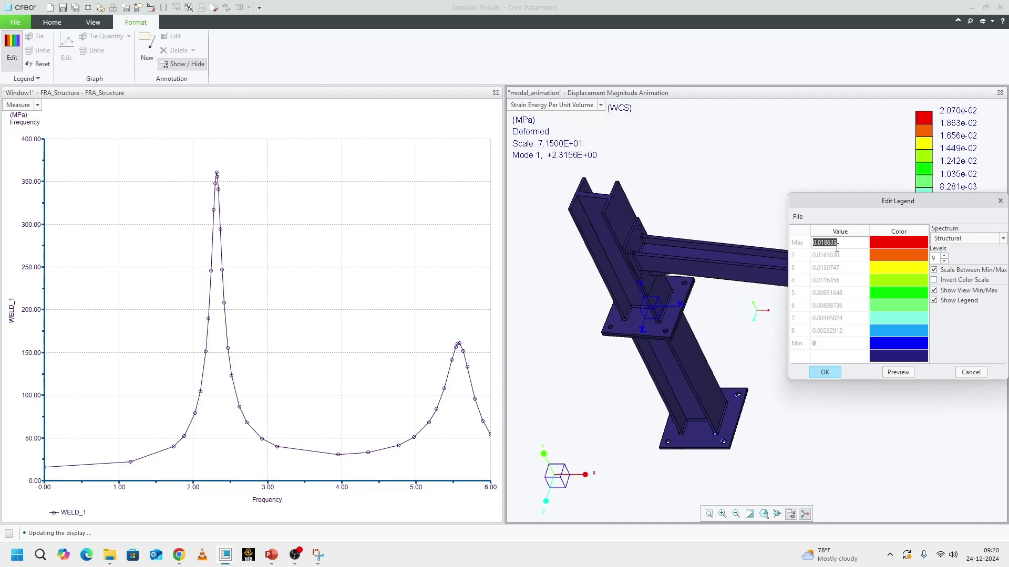
type("0.001")
key("Return")
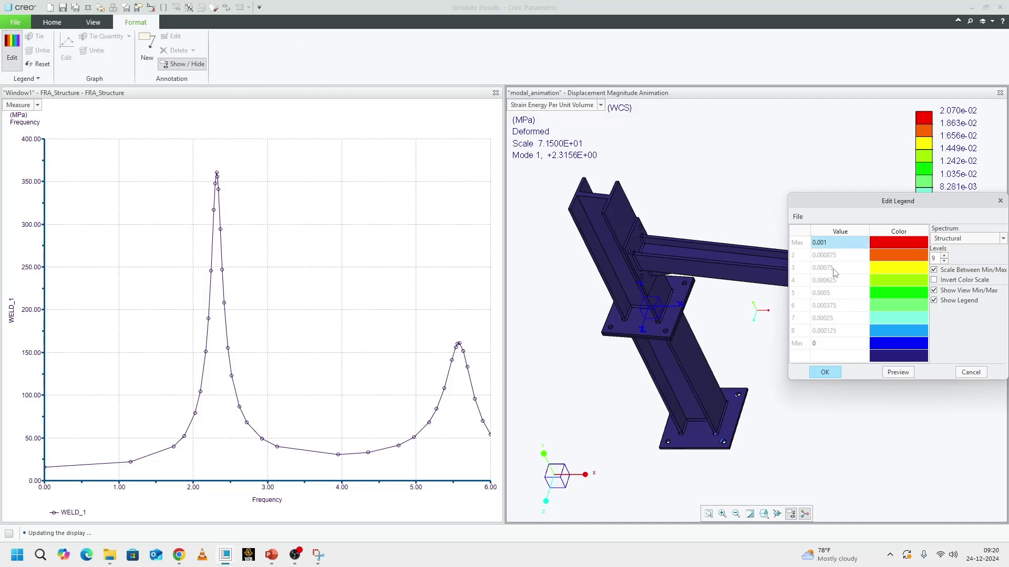
left_click(824, 372)
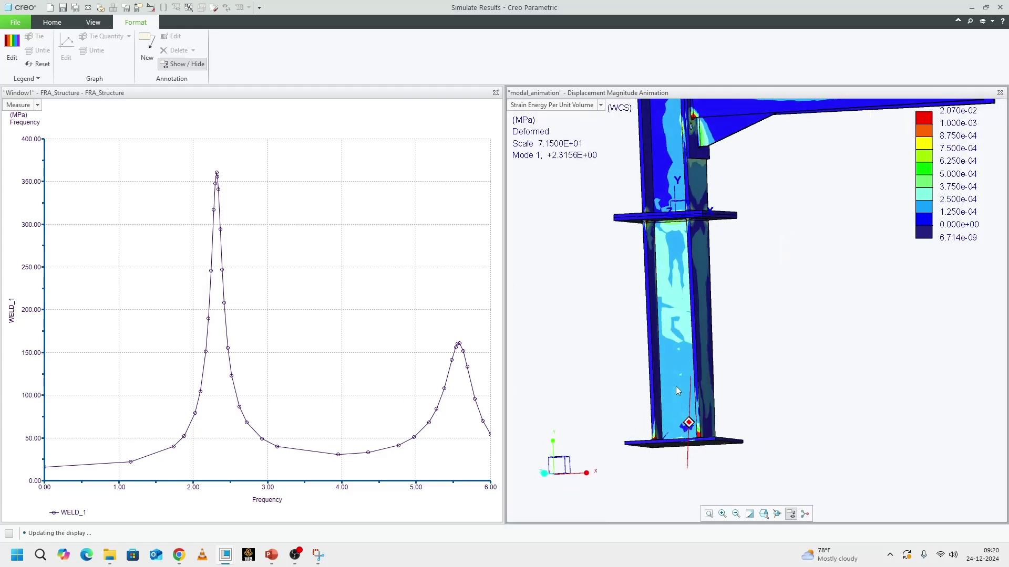
middle_click_drag(676, 386, 670, 421)
scroll(675, 456, "down", 8)
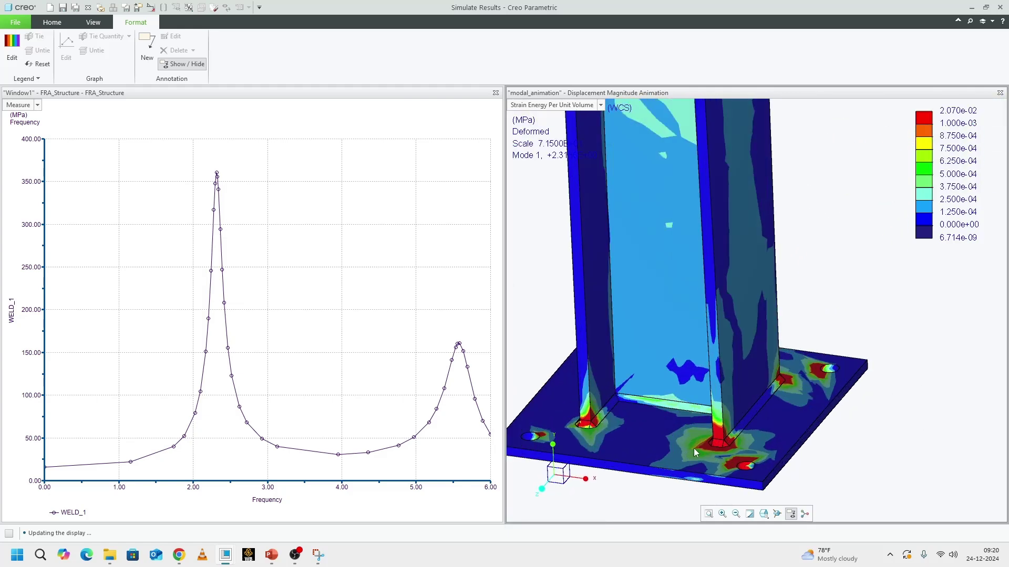
scroll(772, 446, "down", 5)
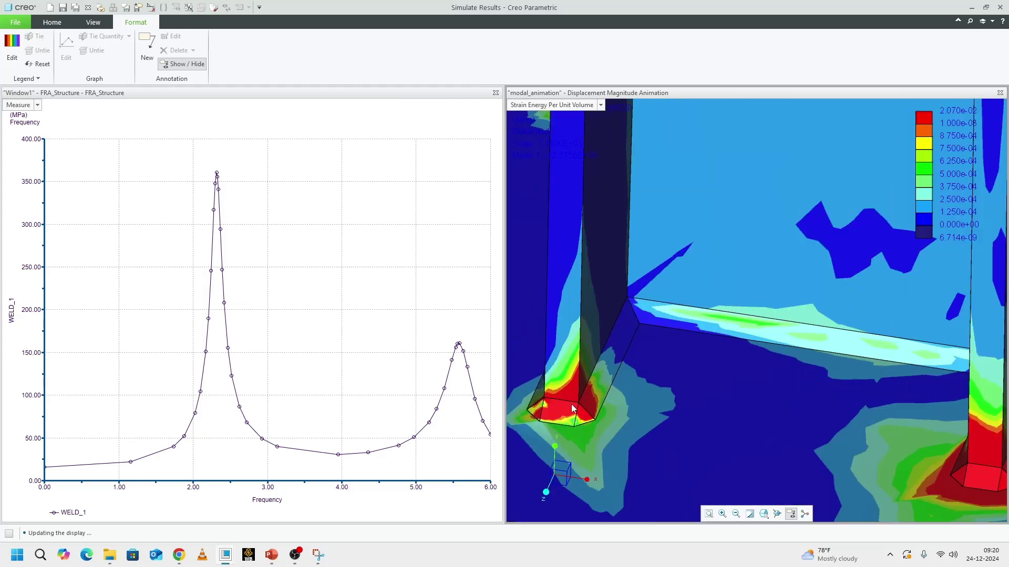
scroll(762, 439, "up", 10)
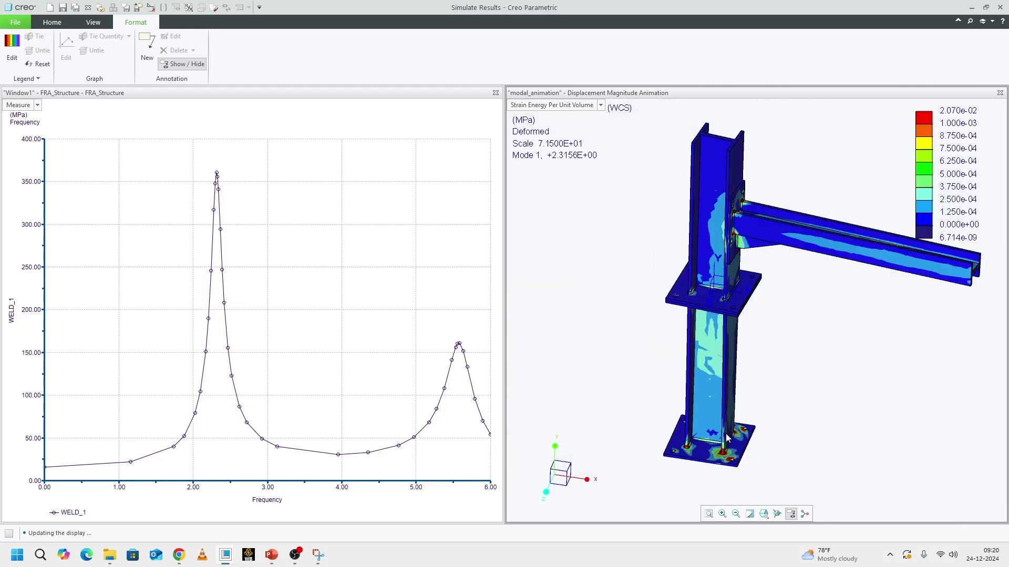
scroll(735, 215, "down", 5)
scroll(736, 215, "down", 3)
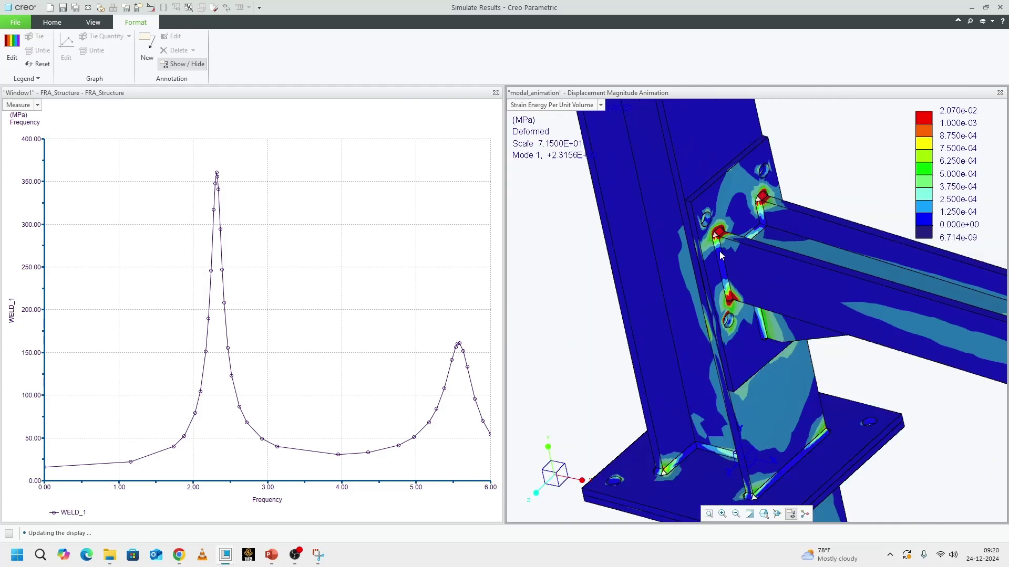
scroll(730, 289, "up", 8)
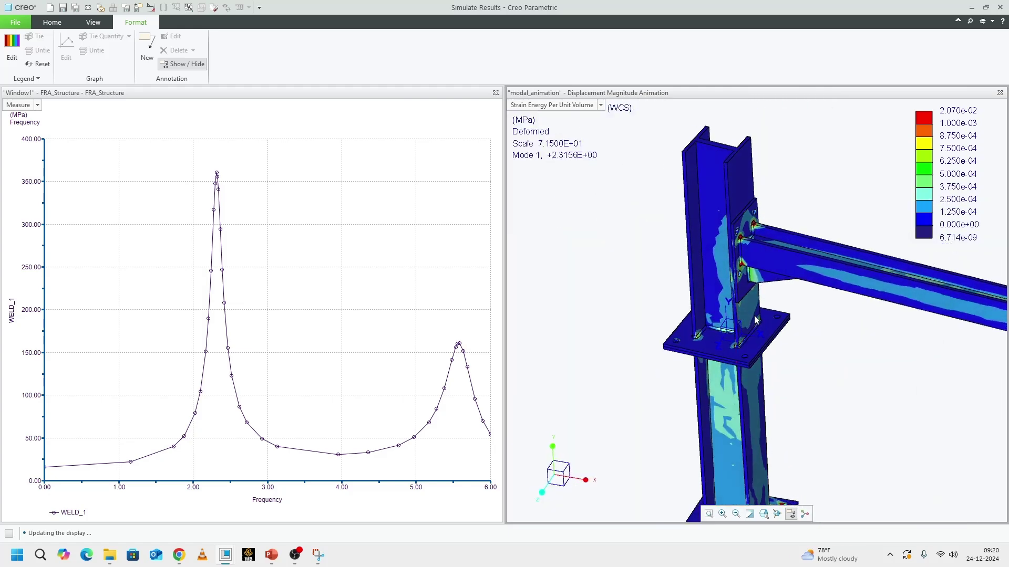
scroll(745, 344, "down", 3)
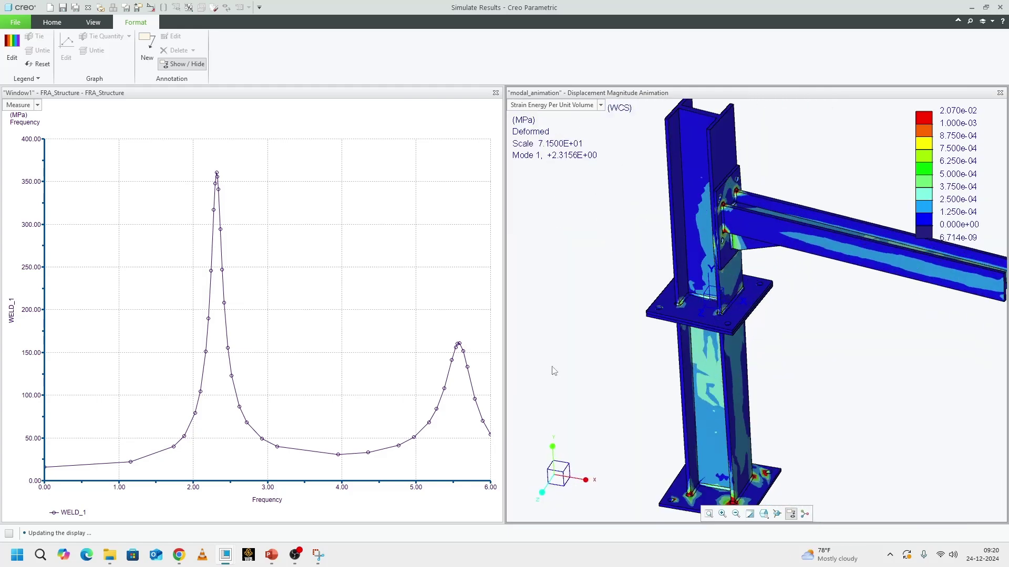
left_click(217, 177)
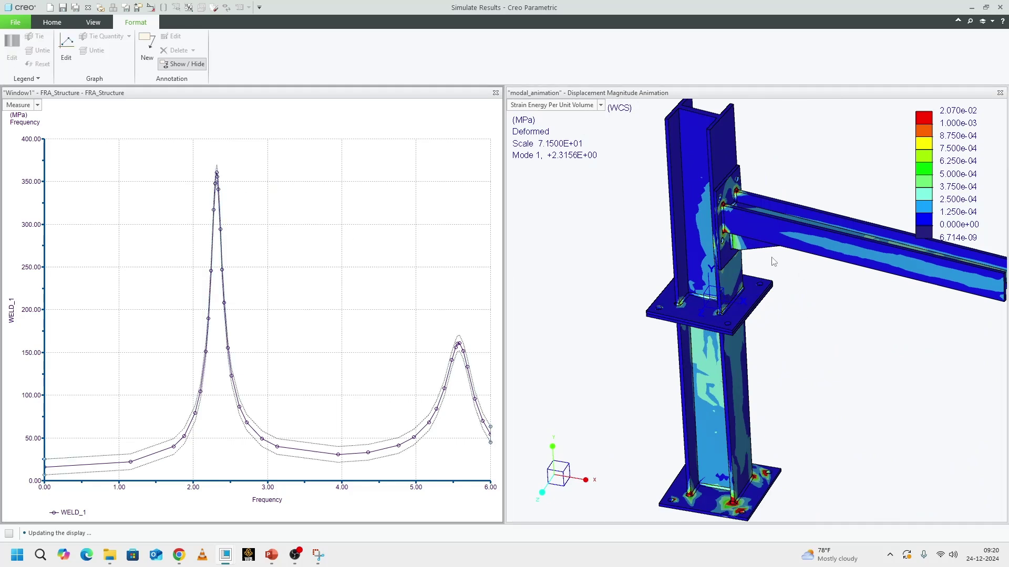
scroll(688, 394, "up", 3)
scroll(682, 409, "down", 5)
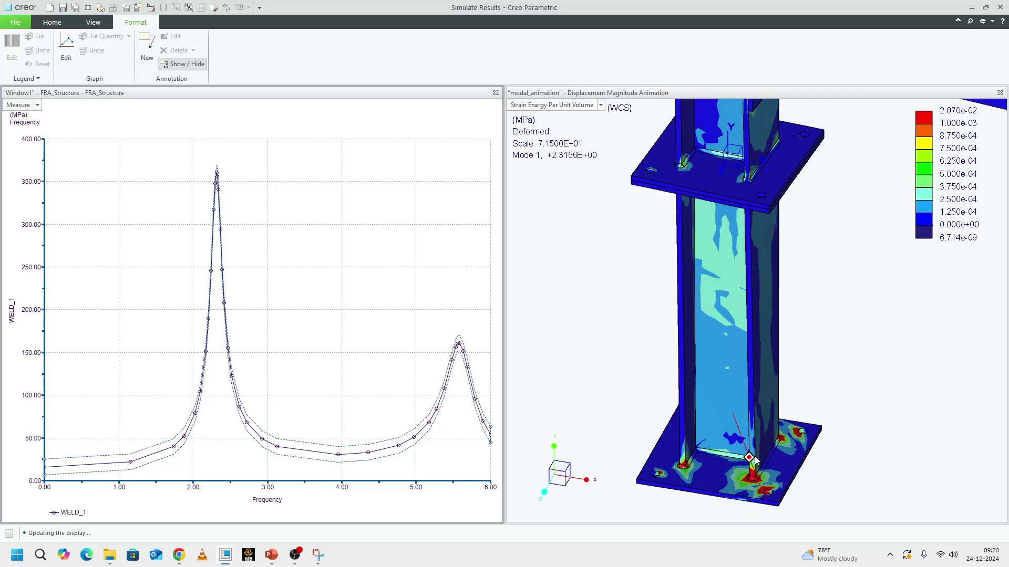
scroll(736, 462, "up", 3)
scroll(754, 481, "down", 4)
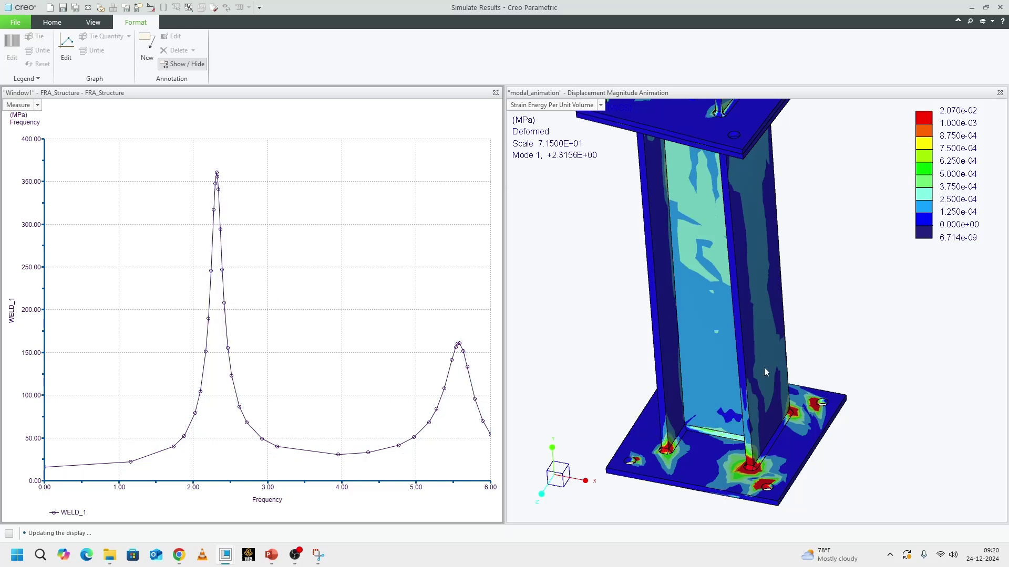
Switch the graph measure from WELD_1 to WELD_2 and show its stress-versus-frequency curve
double_click(281, 238)
left_click(401, 325)
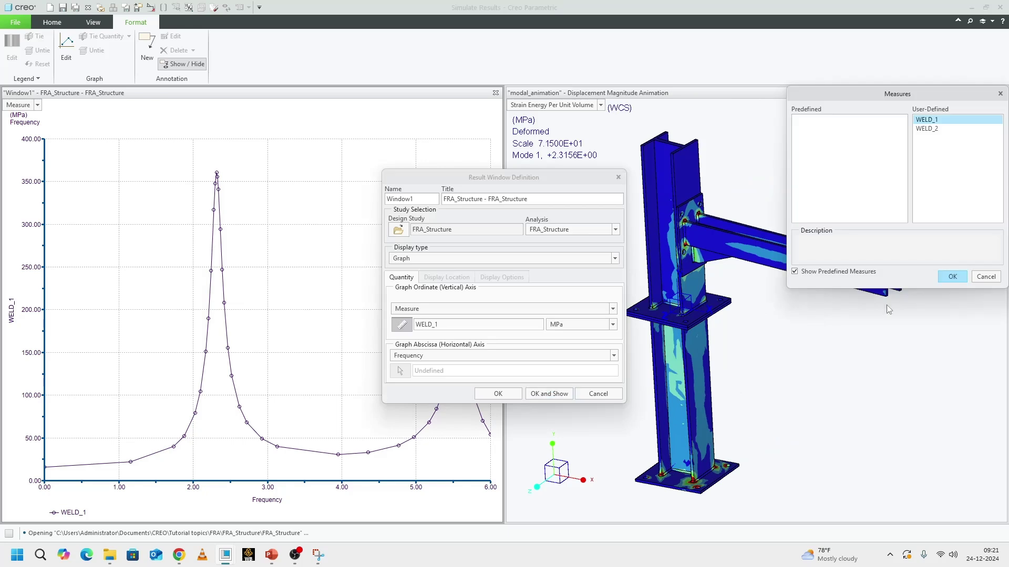
left_click(935, 129)
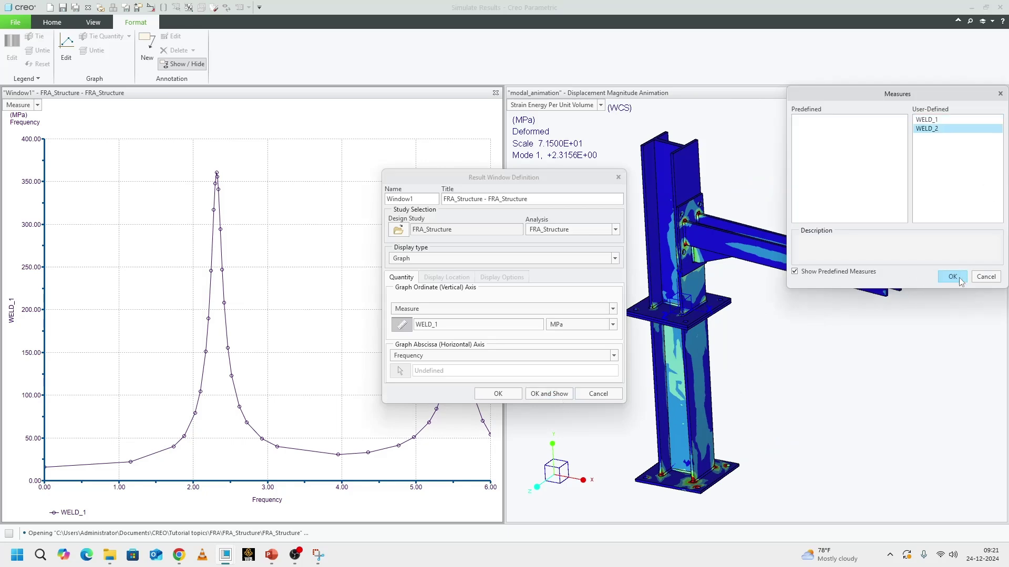
left_click(960, 277)
left_click(549, 395)
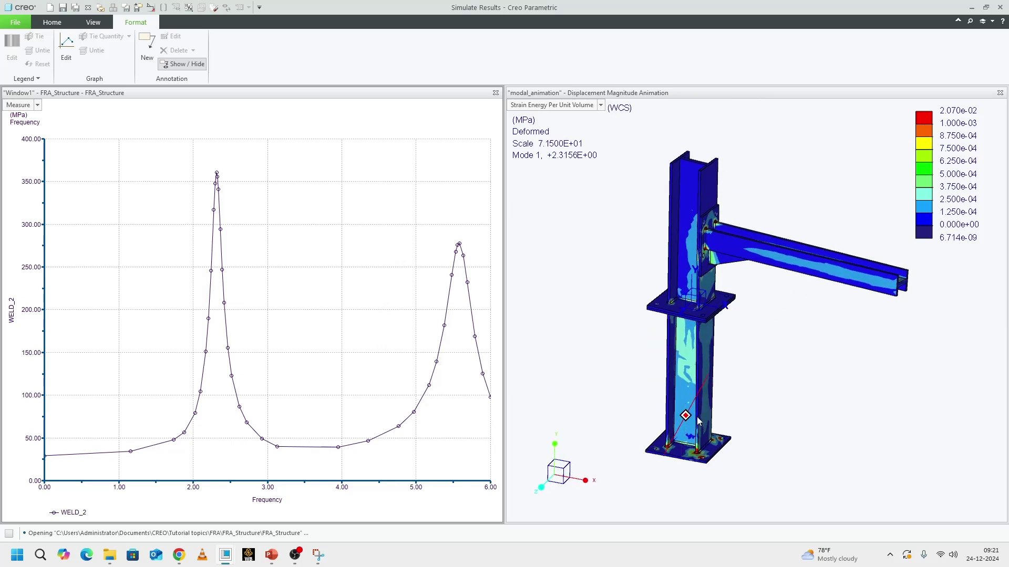
scroll(682, 316, "up", 4)
scroll(683, 317, "down", 2)
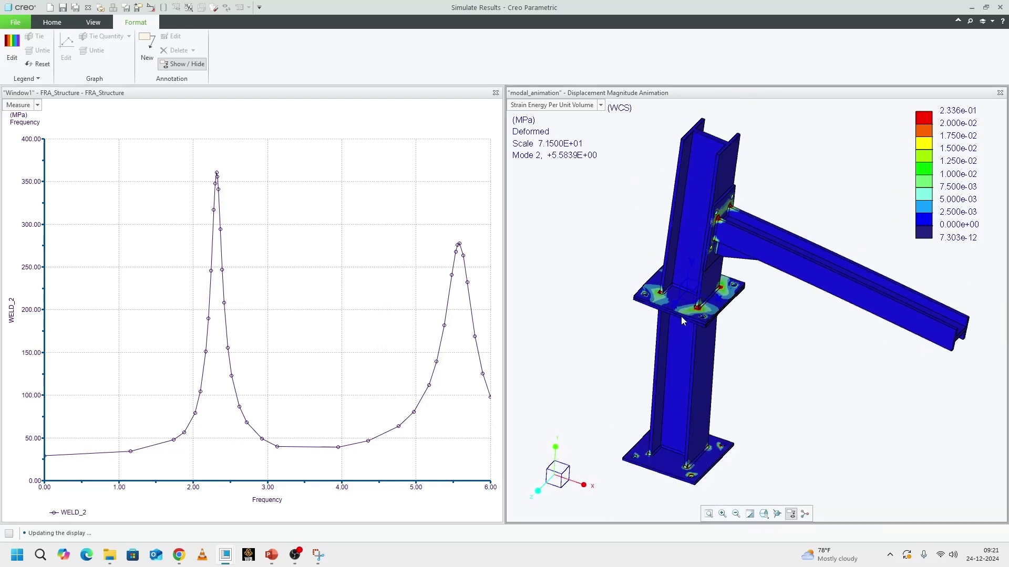